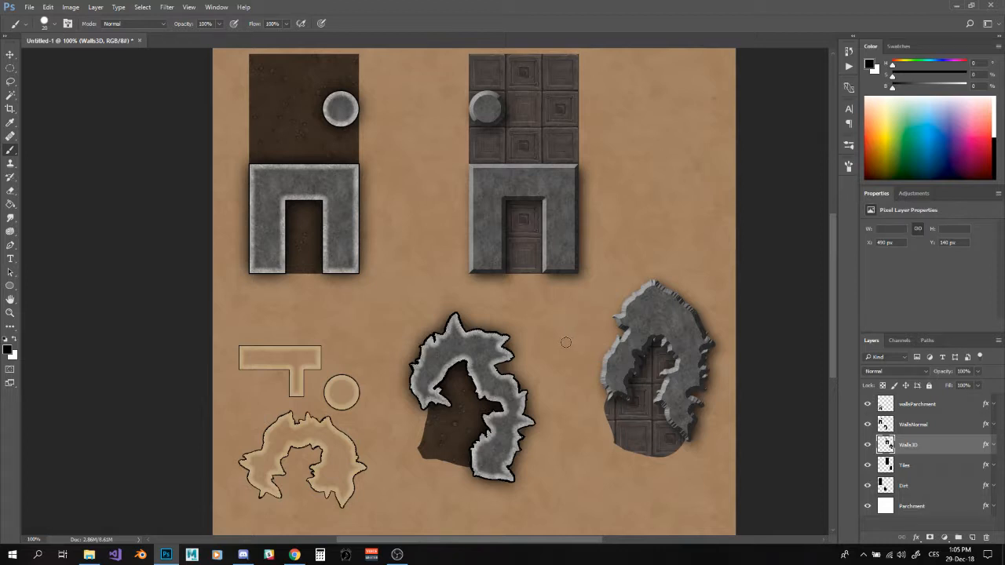
# Step: Look over the finished sample walls and floors in the example map, including the dirt, tile and parchment variants
pyautogui.scroll(-2, 548, 339)
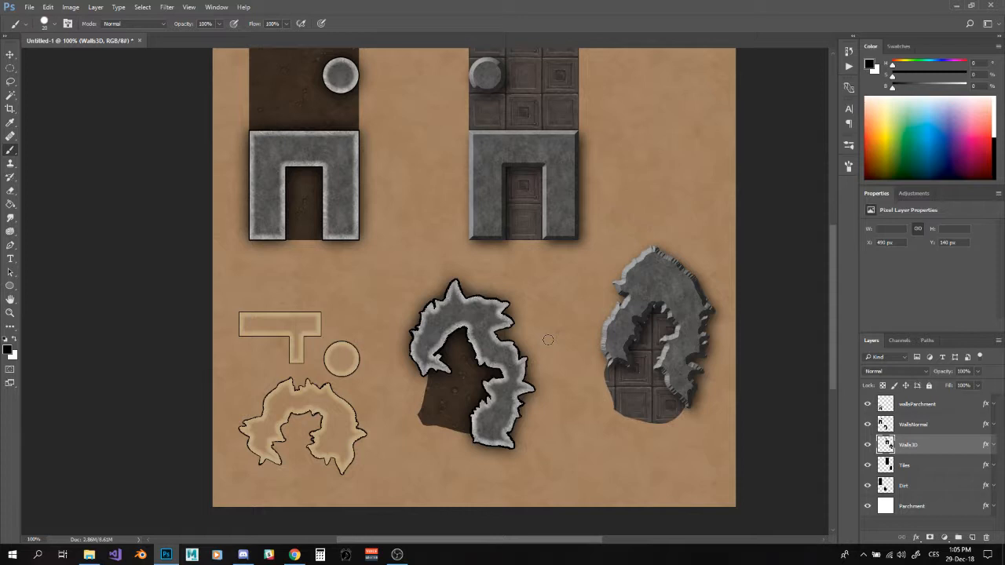
pyautogui.scroll(1, 425, 223)
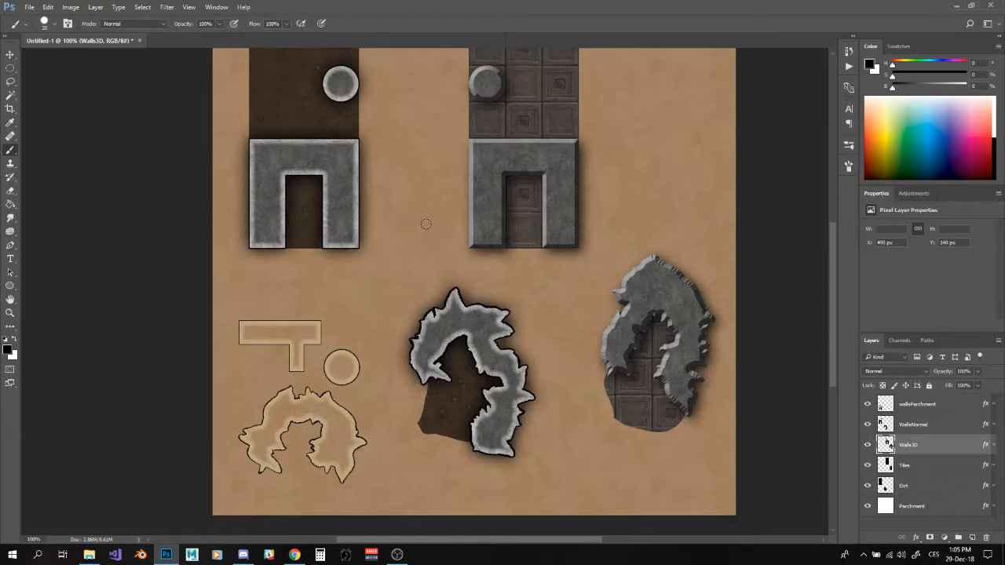
pyautogui.scroll(3, 425, 224)
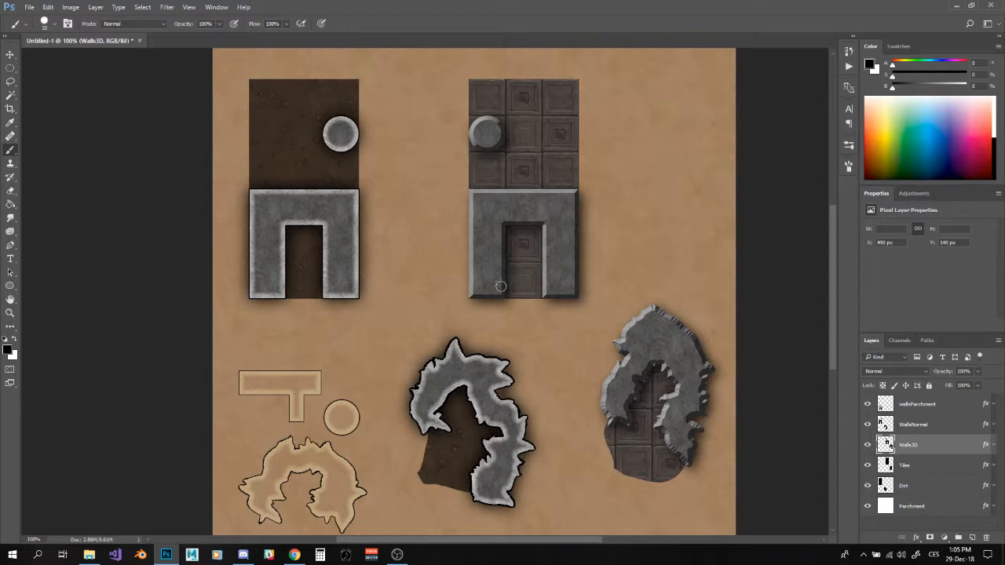
pyautogui.scroll(-3, 501, 287)
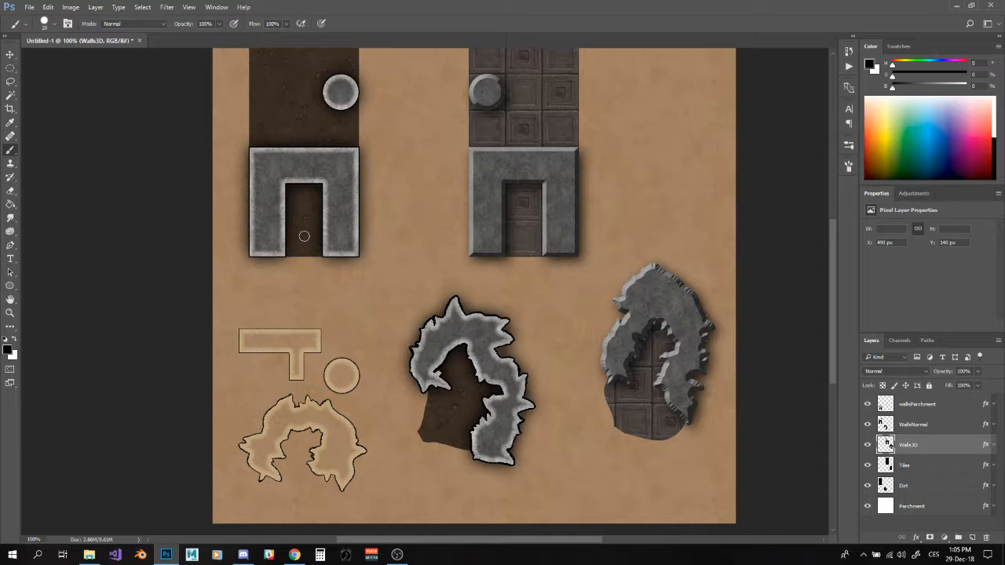
pyautogui.scroll(2, 432, 281)
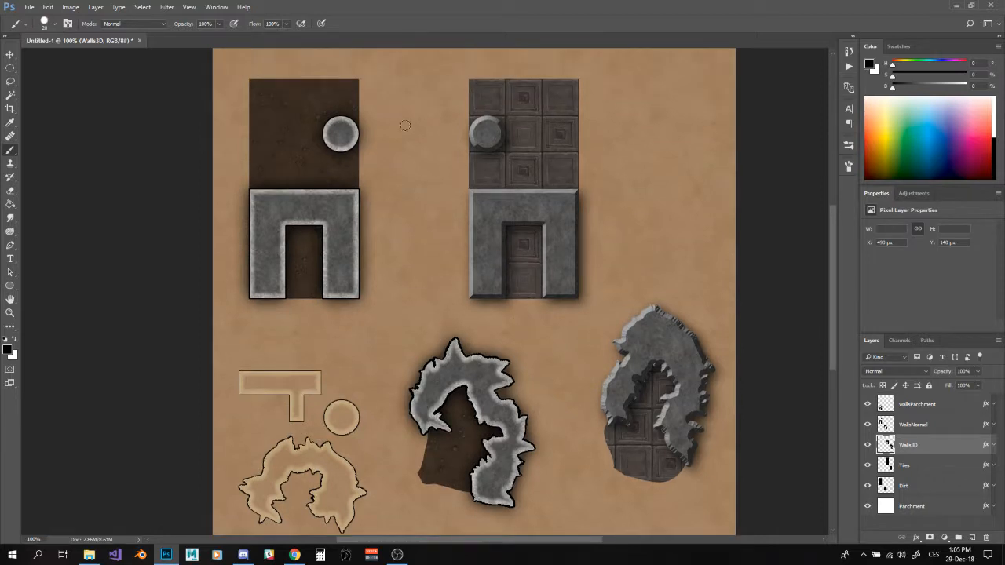
pyautogui.scroll(-2, 312, 380)
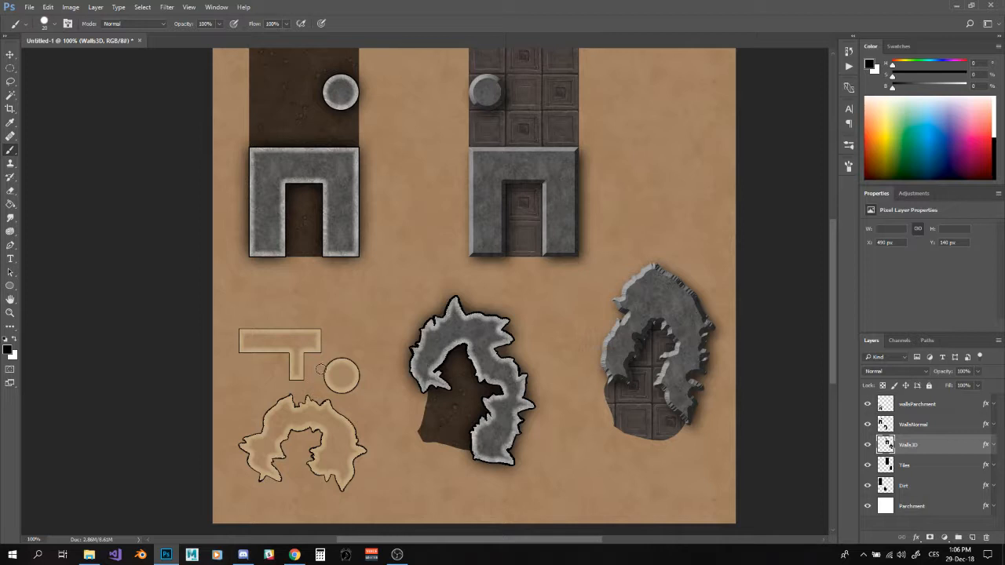
# Step: Create a new 1000 x 1000 pixel document at 72 pixels/inch in 8-bit RGB Color with a white background
pyautogui.hotkey('ctrl', 'n')
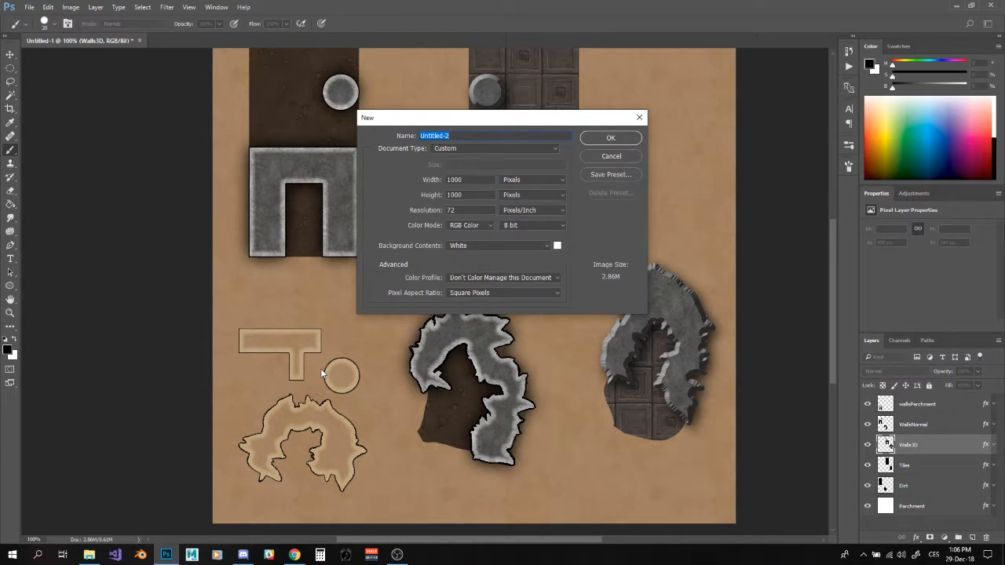
pyautogui.click(467, 227)
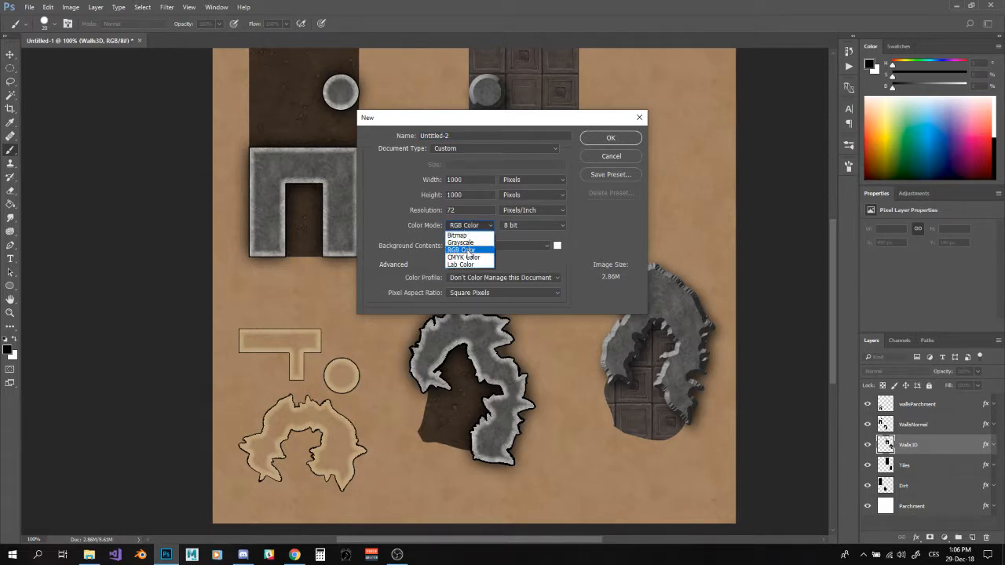
pyautogui.click(469, 250)
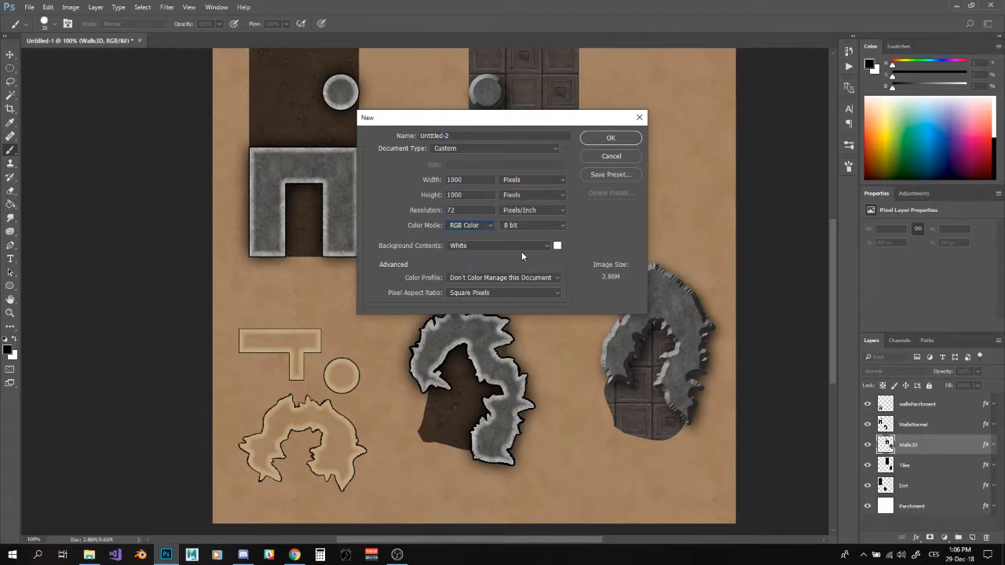
pyautogui.click(603, 139)
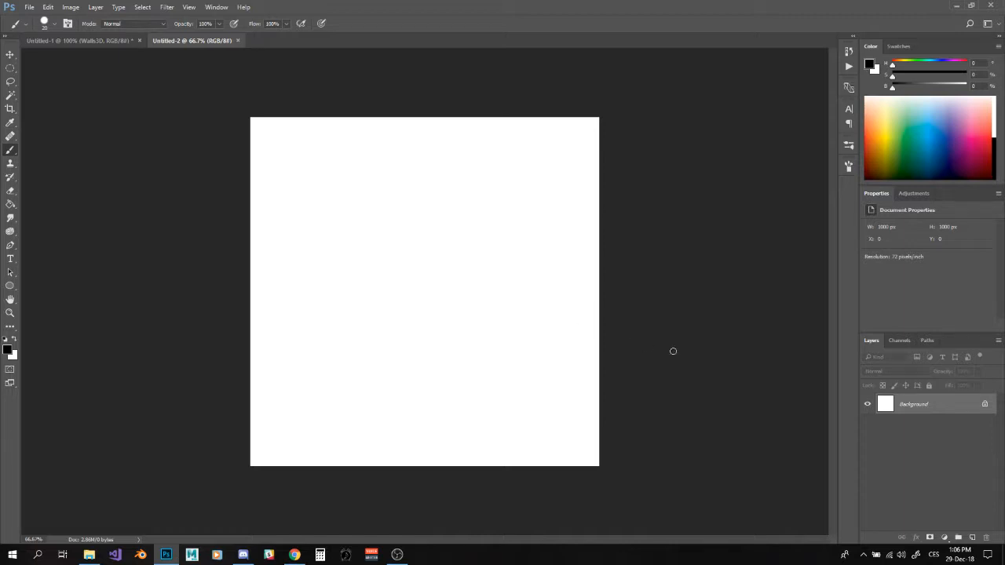
# Step: Unlock the white base layer and rename it Background
pyautogui.click(986, 406)
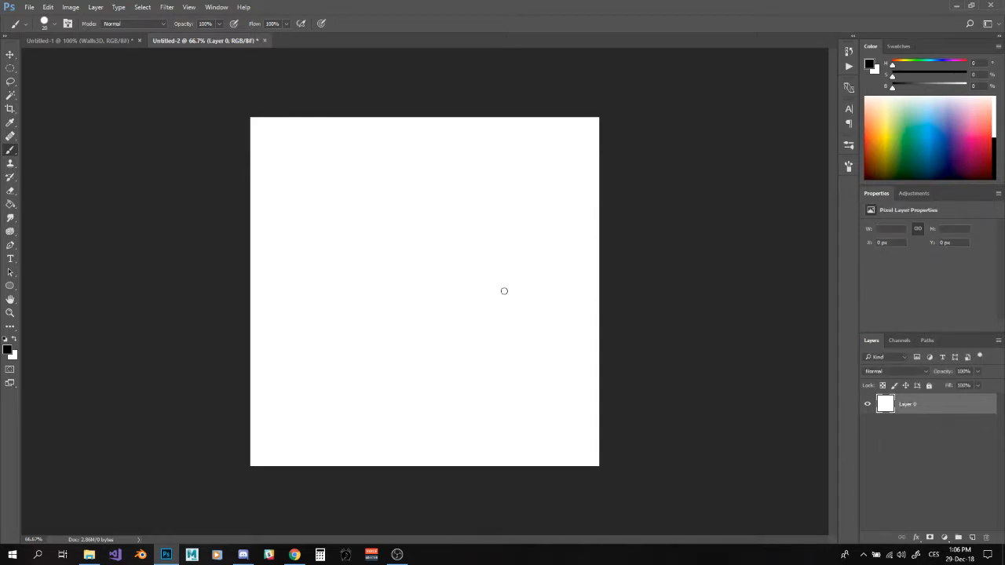
pyautogui.doubleClick(908, 405)
pyautogui.write('Background')
pyautogui.press('Return')
# Step: Add a Pattern Overlay to the Background layer using the light beige paper pattern
pyautogui.press('space')
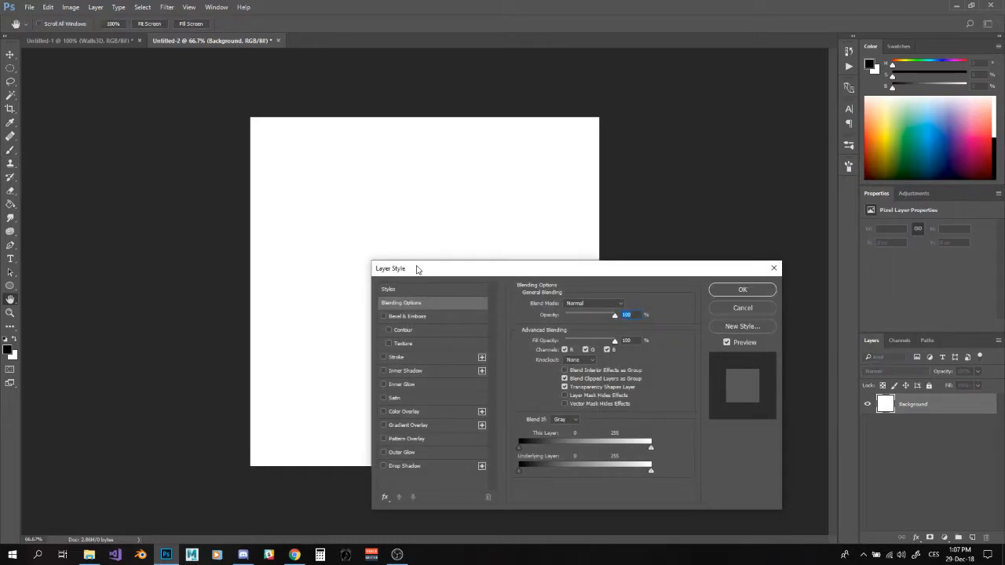
pyautogui.moveTo(417, 267); pyautogui.dragTo(349, 148)
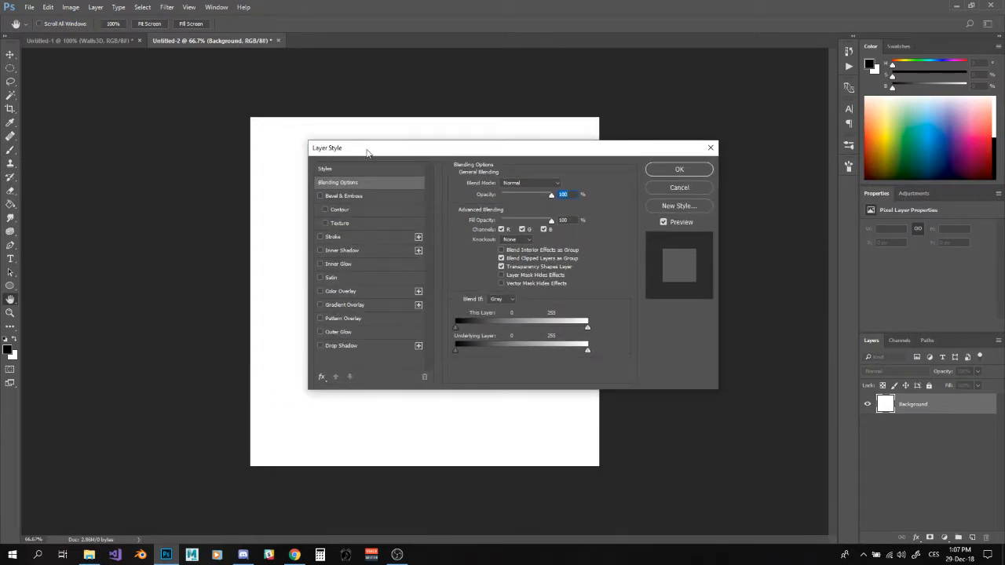
pyautogui.moveTo(367, 152); pyautogui.dragTo(409, 160)
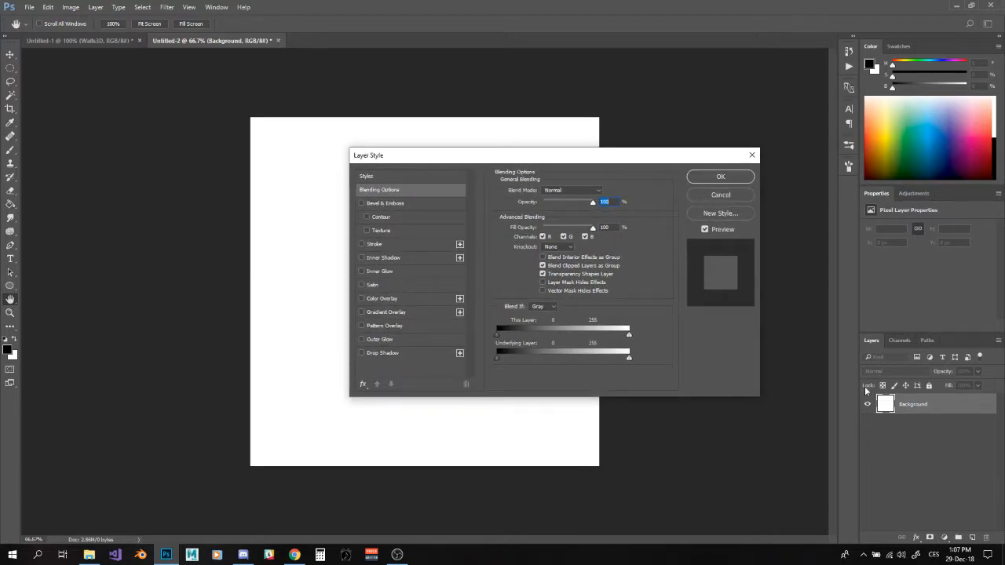
pyautogui.click(362, 326)
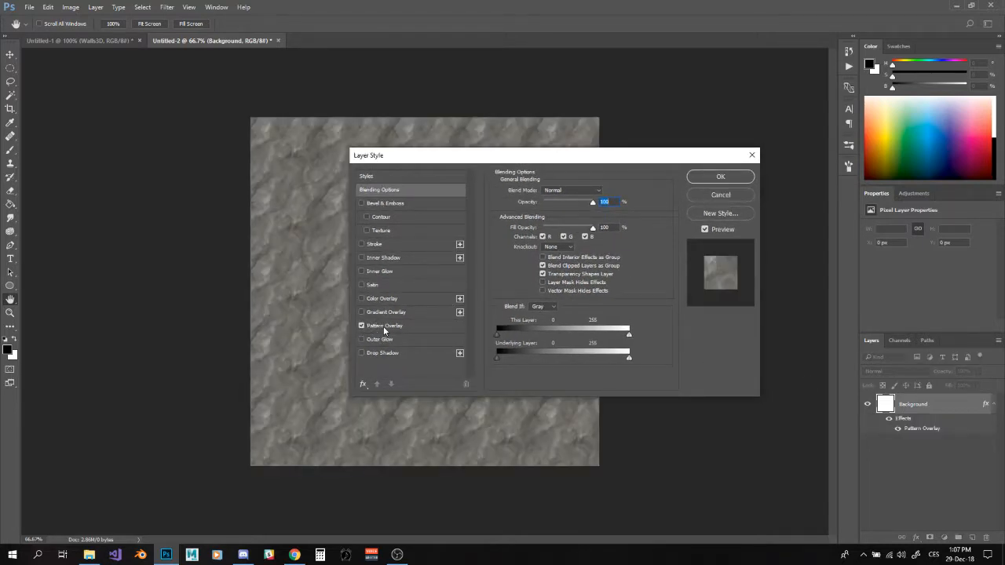
pyautogui.click(384, 325)
pyautogui.click(568, 226)
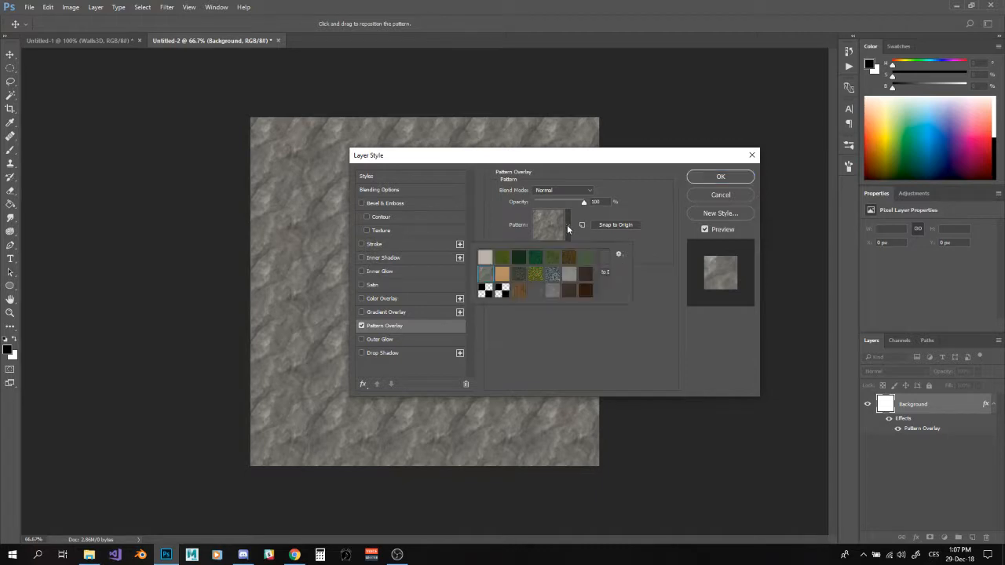
pyautogui.moveTo(633, 302); pyautogui.dragTo(654, 385)
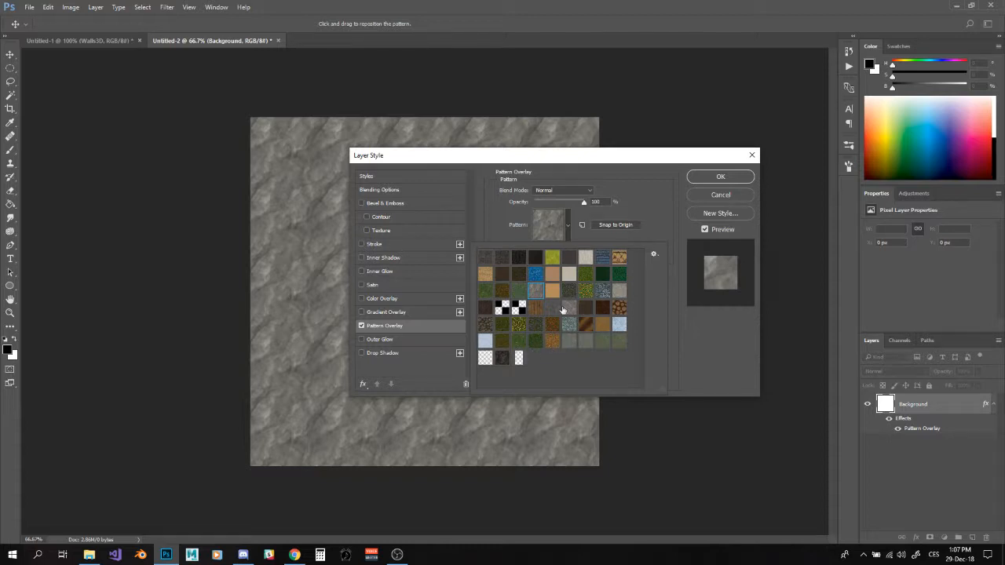
pyautogui.click(573, 278)
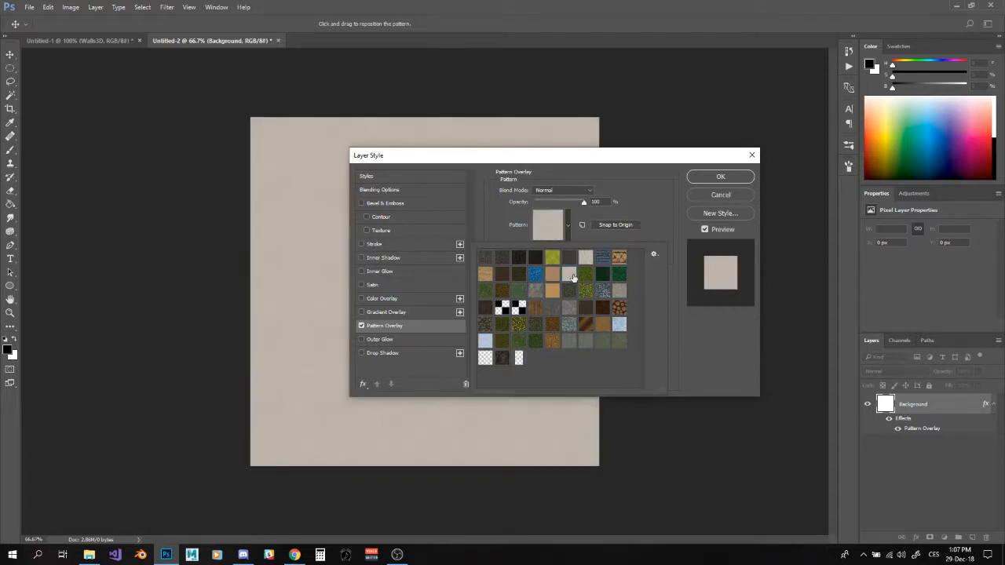
pyautogui.click(568, 223)
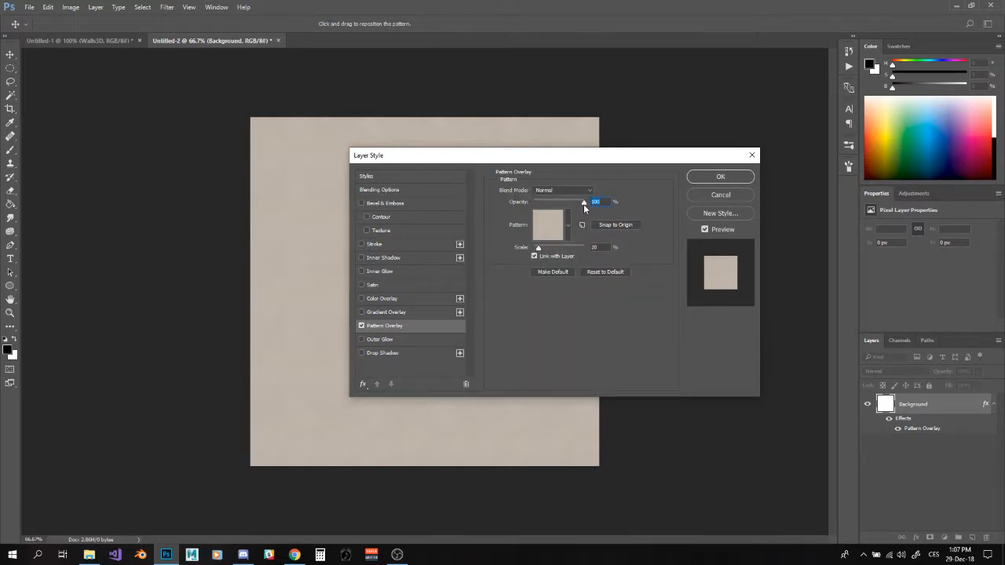
# Step: Set the overlay pattern's scale to 100% with opacity at 100%, and apply the layer style
pyautogui.moveTo(584, 203); pyautogui.dragTo(642, 209)
pyautogui.click(585, 248)
pyautogui.write('100')
pyautogui.moveTo(547, 163); pyautogui.dragTo(627, 261)
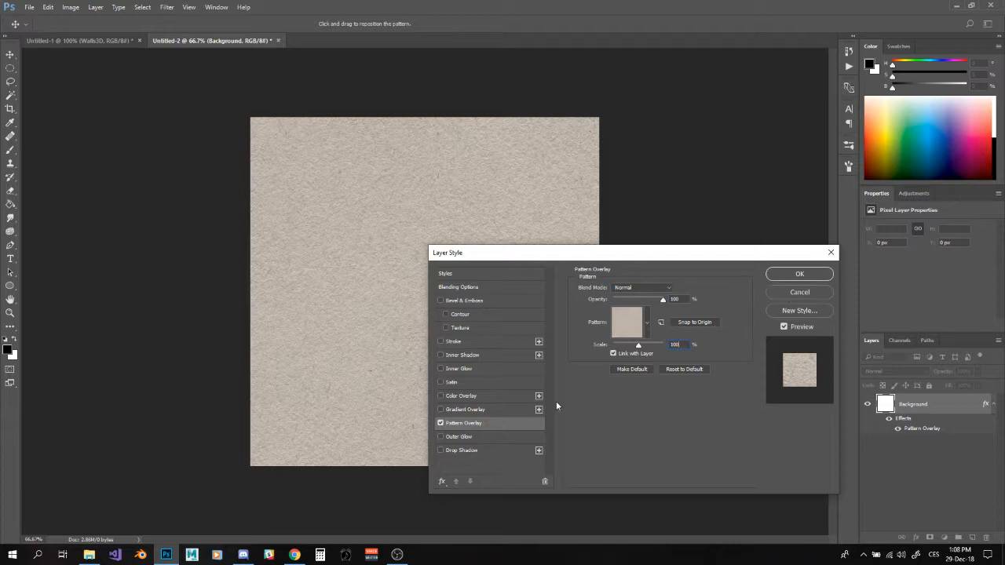
pyautogui.click(800, 274)
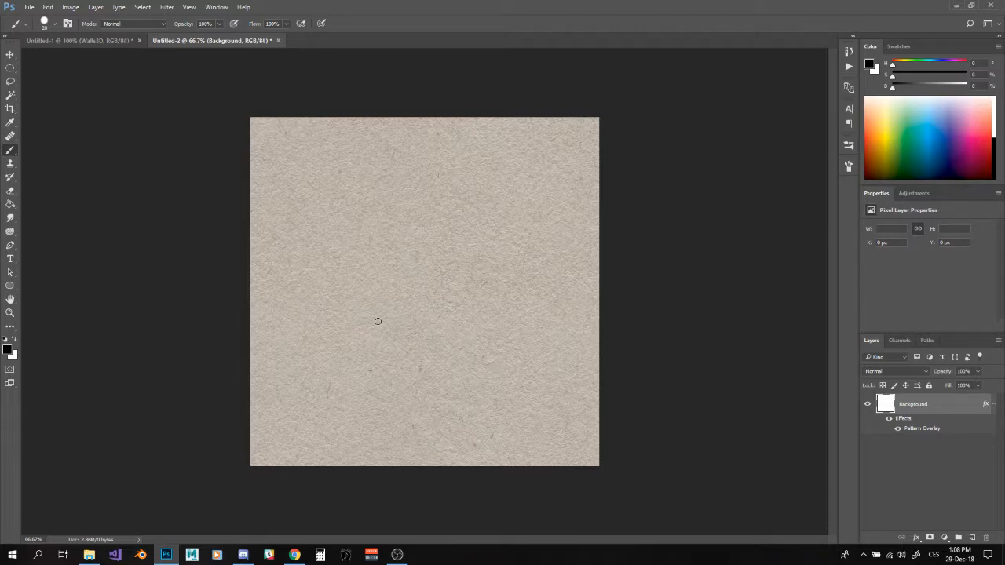
# Step: Create a new layer named Wall above the Background layer
pyautogui.hotkey('ctrl', 'shift', 'n')
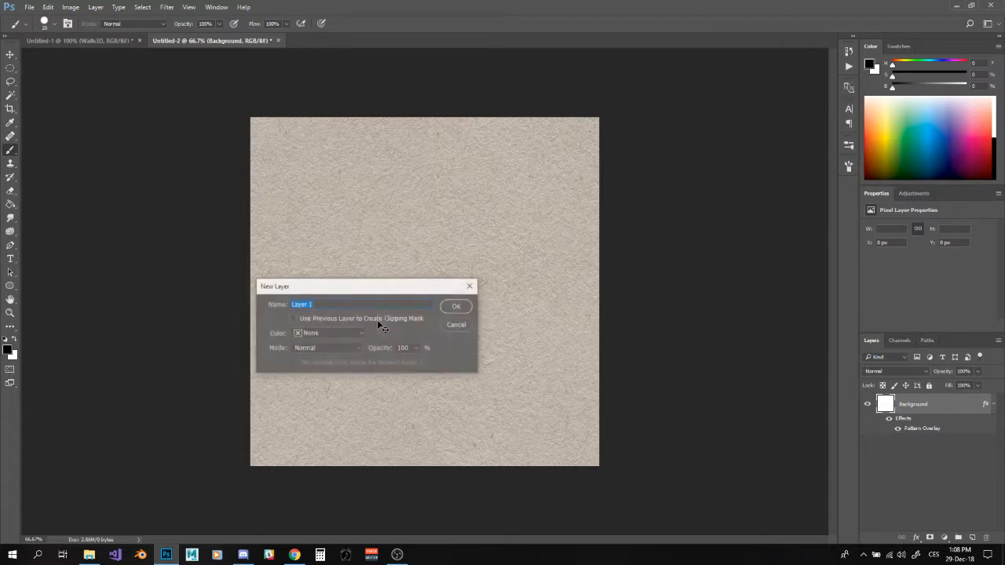
pyautogui.write('Wall')
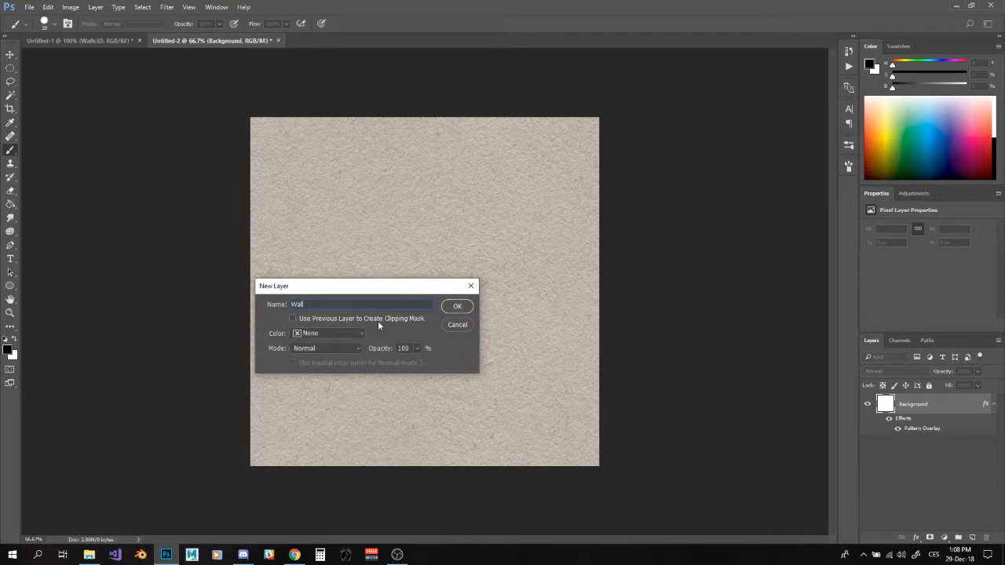
pyautogui.press('Return')
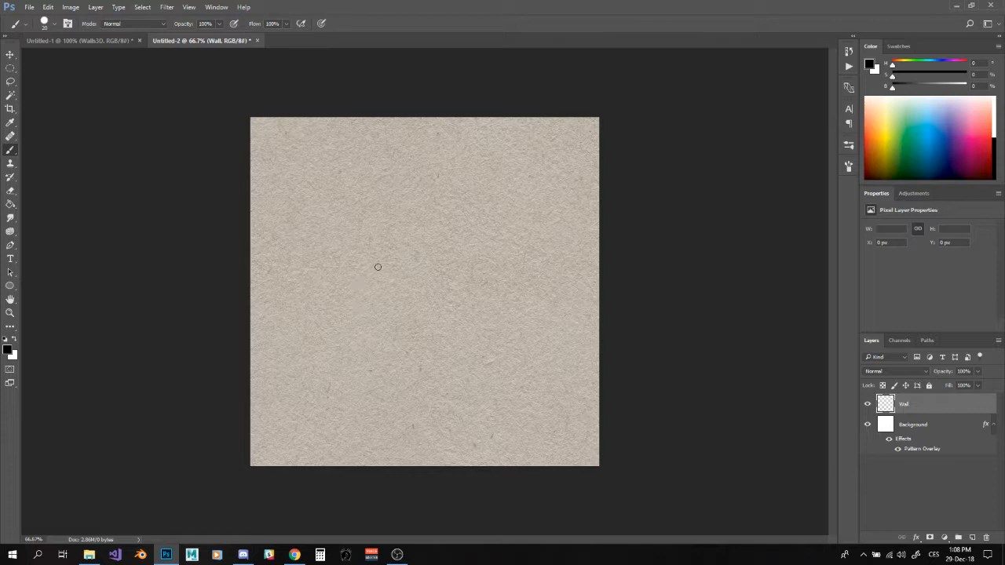
# Step: Fill the entire Wall layer with black using the Paint Bucket Tool
pyautogui.press('g')
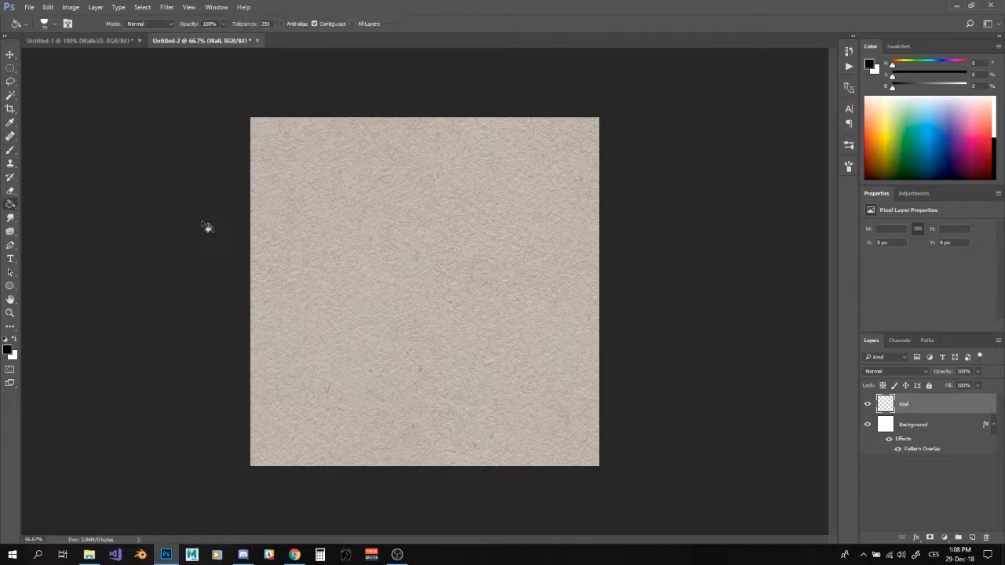
pyautogui.rightClick(10, 205)
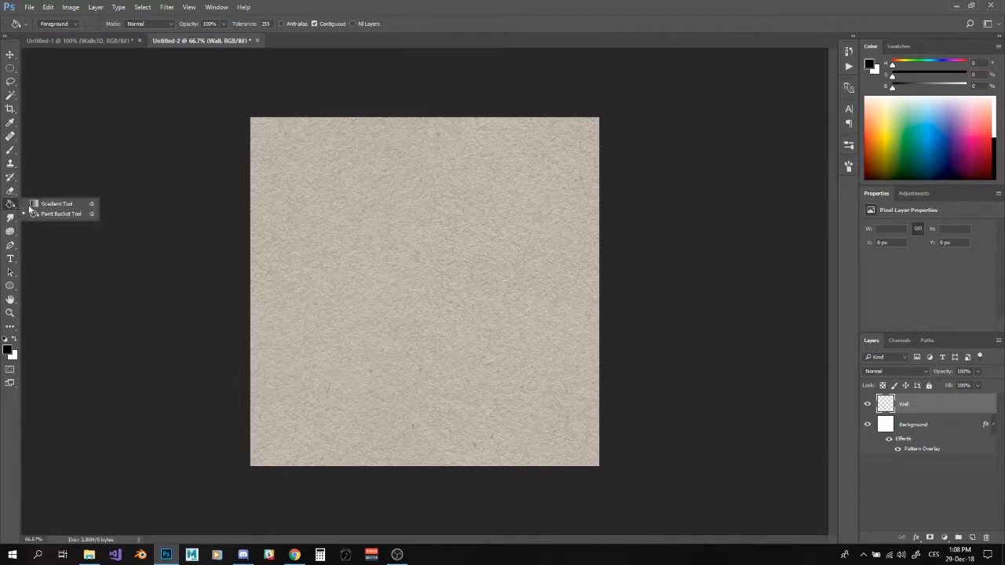
pyautogui.click(44, 215)
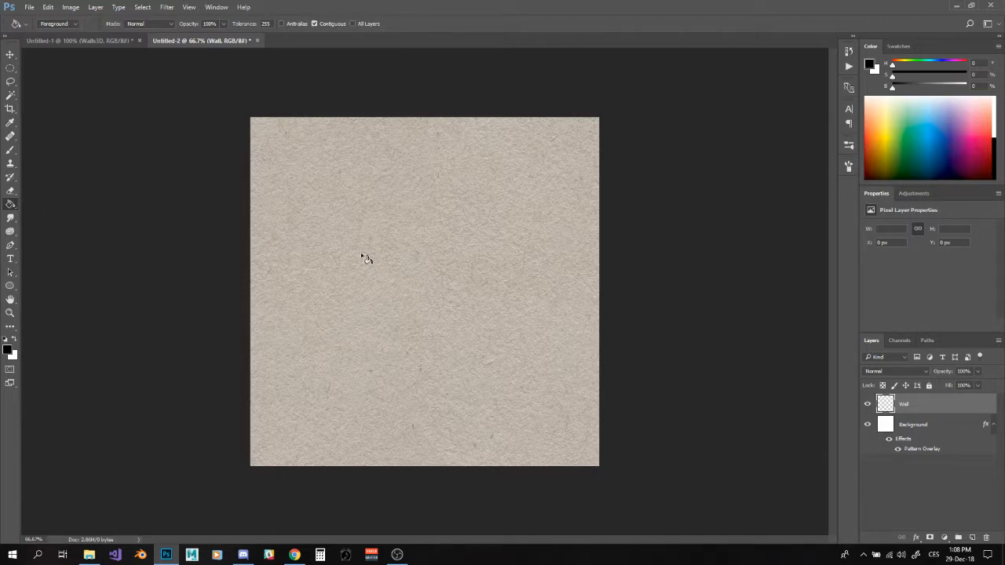
pyautogui.click(456, 266)
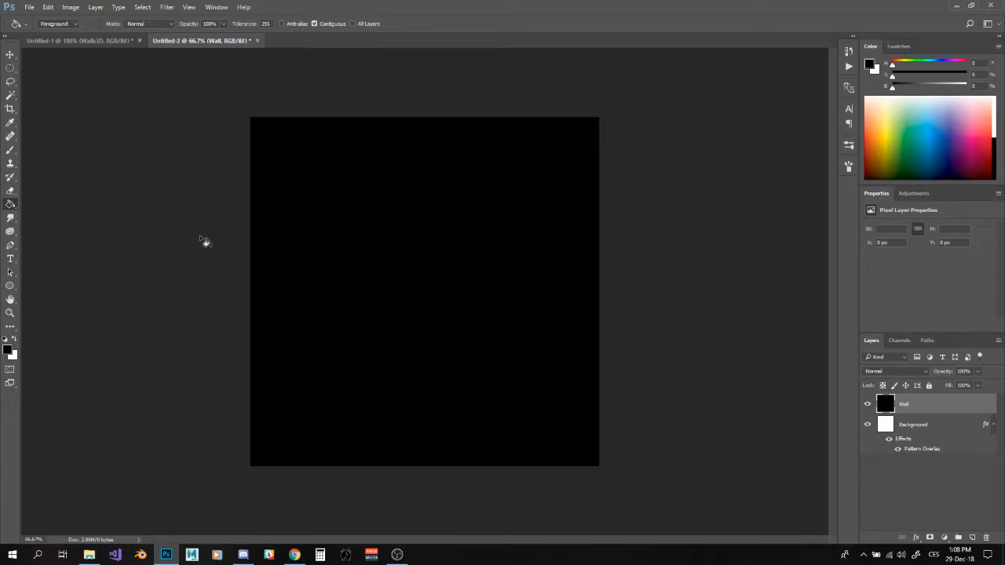
# Step: Set up the Eraser Tool with the jagged Coaster brush tip at 100 px
pyautogui.press('e')
pyautogui.rightClick(10, 191)
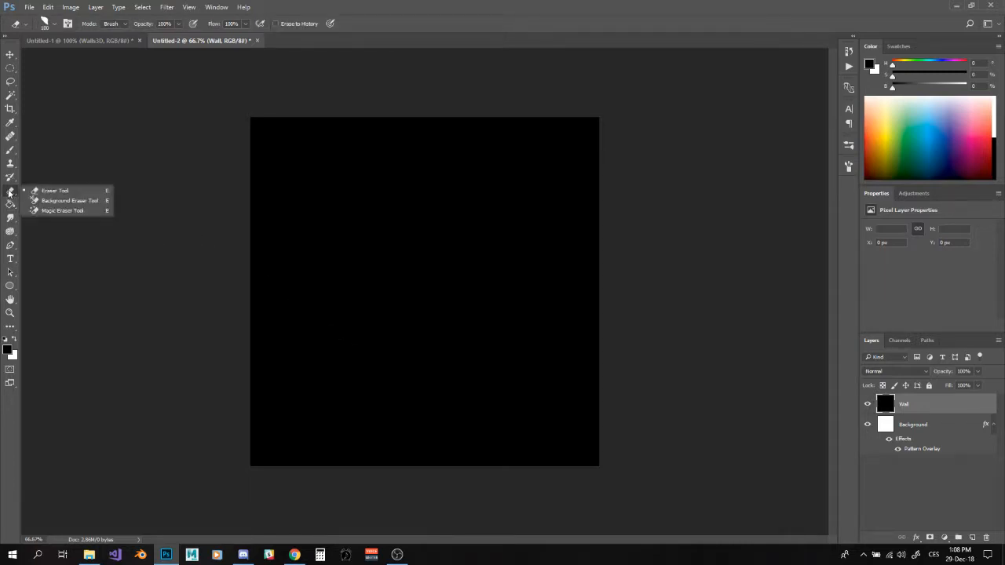
pyautogui.click(49, 192)
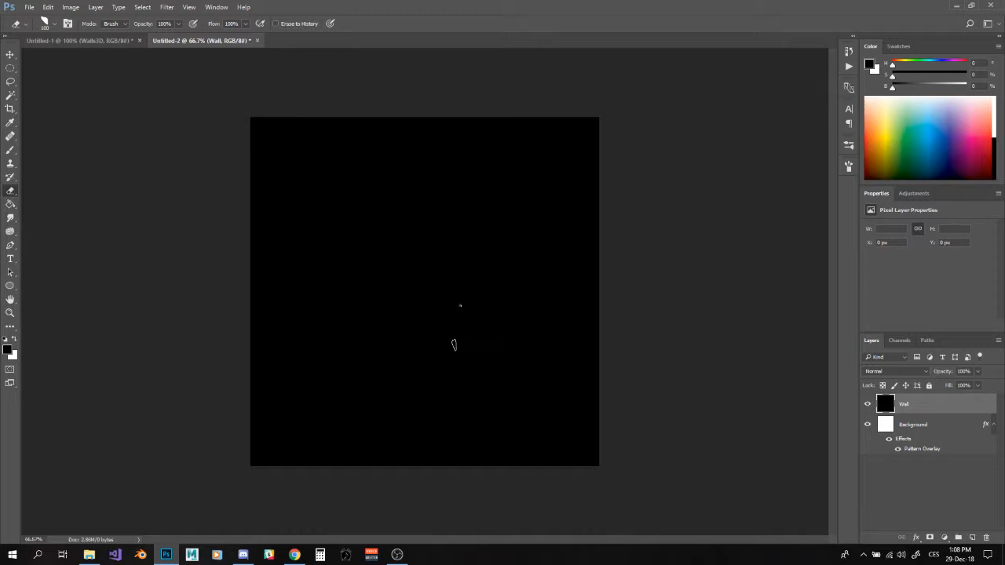
pyautogui.rightClick(455, 346)
pyautogui.click(491, 515)
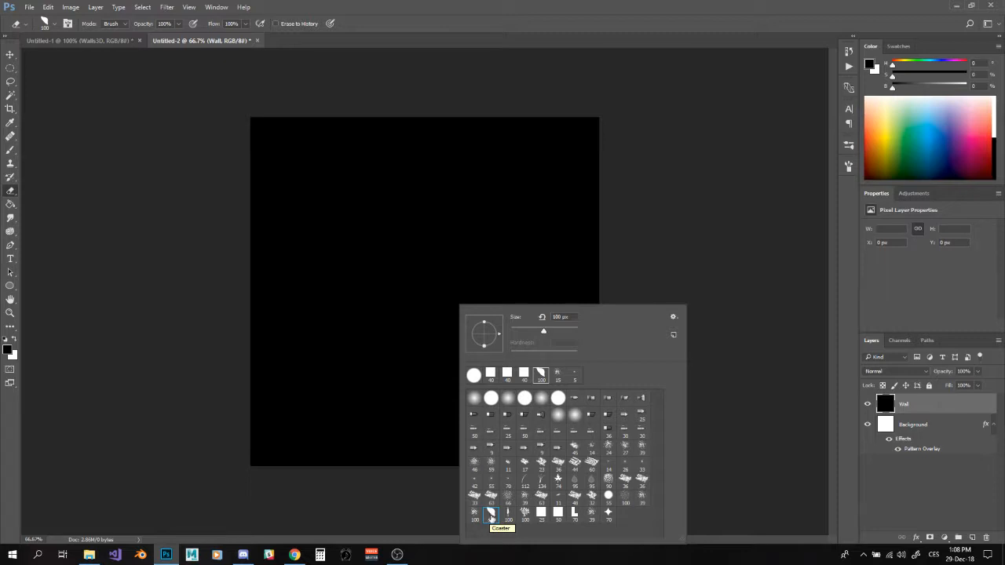
pyautogui.click(443, 5)
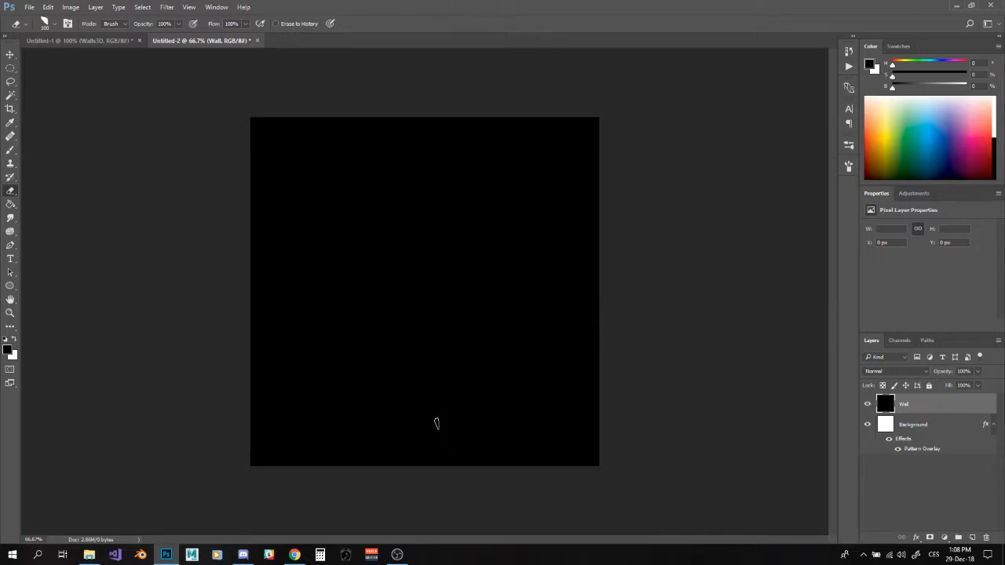
# Step: Erase a jagged cave layout from the Wall layer, with an entrance at the canvas's lower edge and branching passages above
pyautogui.moveTo(401, 492)
pyautogui.mouseDown()
pyautogui.moveTo(410, 442)
pyautogui.moveTo(390, 288)
pyautogui.moveTo(371, 254)
pyautogui.moveTo(325, 240)
pyautogui.mouseUp()
pyautogui.moveTo(404, 330)
pyautogui.mouseDown()
pyautogui.moveTo(414, 276)
pyautogui.moveTo(423, 459)
pyautogui.mouseUp()
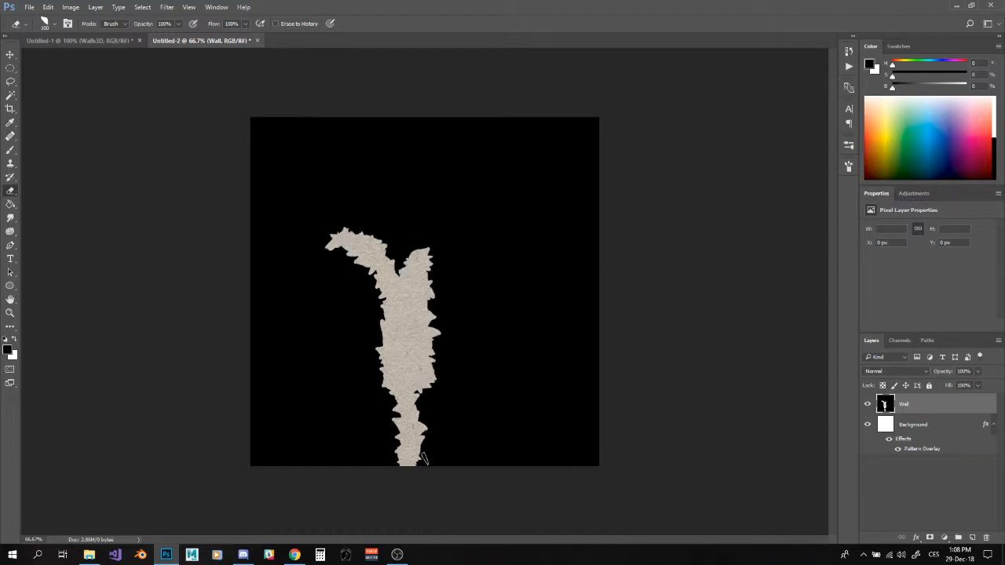
pyautogui.moveTo(432, 357); pyautogui.dragTo(481, 288)
pyautogui.moveTo(441, 349)
pyautogui.mouseDown()
pyautogui.moveTo(407, 292)
pyautogui.moveTo(422, 227)
pyautogui.moveTo(460, 212)
pyautogui.moveTo(446, 223)
pyautogui.moveTo(496, 283)
pyautogui.moveTo(528, 249)
pyautogui.moveTo(459, 383)
pyautogui.moveTo(304, 302)
pyautogui.moveTo(297, 203)
pyautogui.mouseUp()
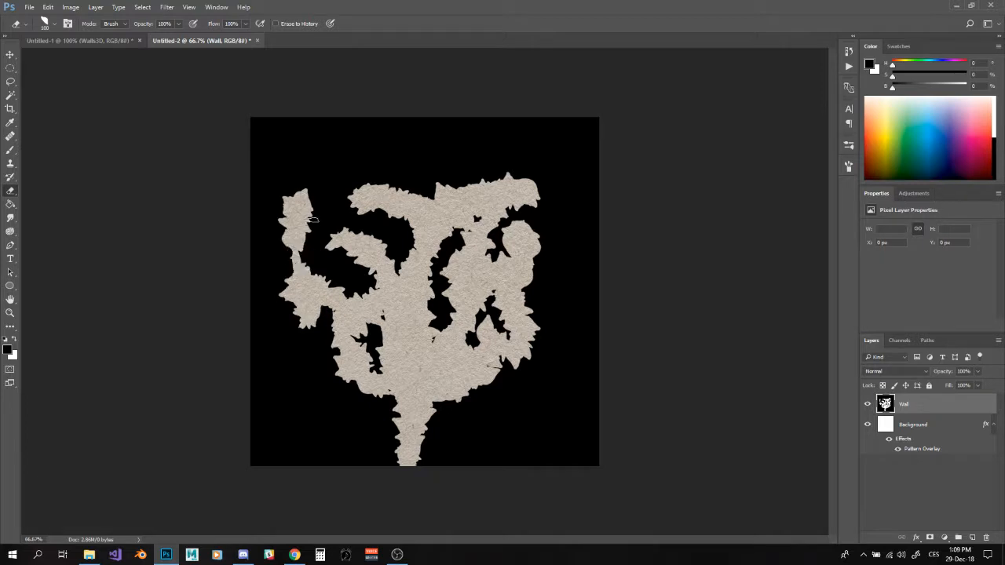
pyautogui.moveTo(380, 154)
pyautogui.mouseDown()
pyautogui.moveTo(355, 189)
pyautogui.moveTo(339, 176)
pyautogui.moveTo(318, 183)
pyautogui.mouseUp()
pyautogui.moveTo(478, 189)
pyautogui.mouseDown()
pyautogui.moveTo(515, 149)
pyautogui.moveTo(499, 169)
pyautogui.mouseUp()
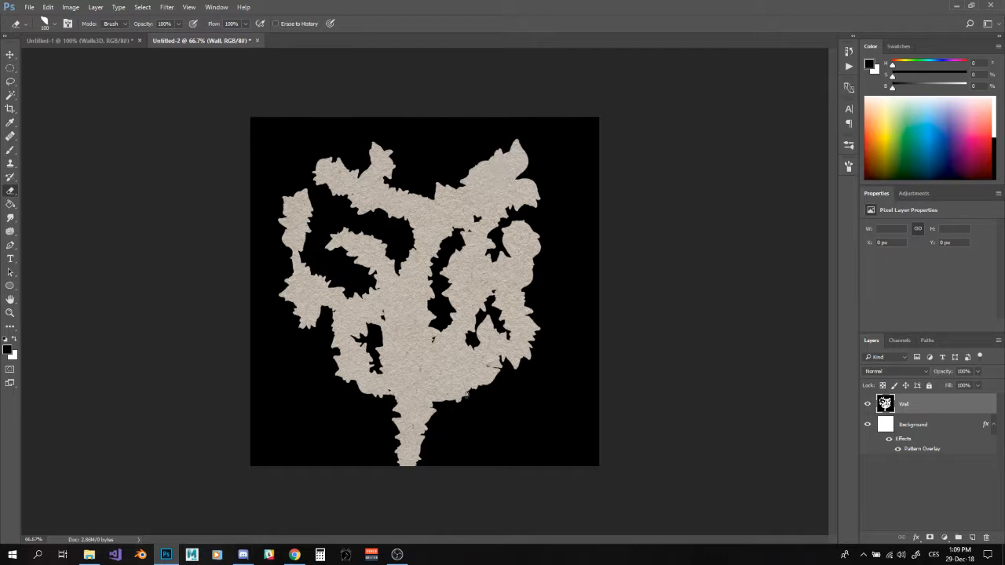
# Step: Paint black wall sections back into the Wall layer's lower cave area with the jagged 100 px brush tip, narrowing the passages, and return to the Eraser Tool
pyautogui.press('b')
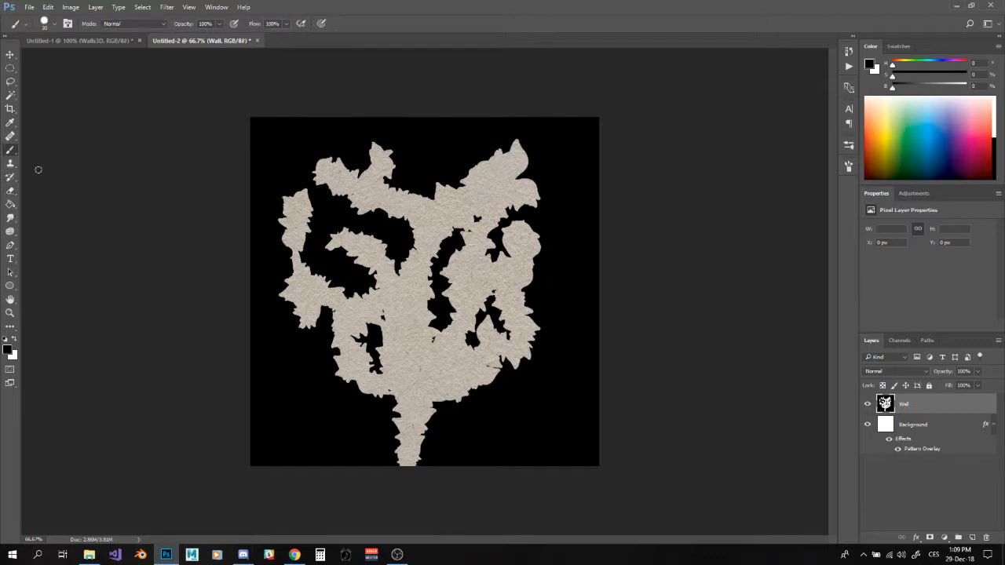
pyautogui.rightClick(11, 149)
pyautogui.rightClick(453, 299)
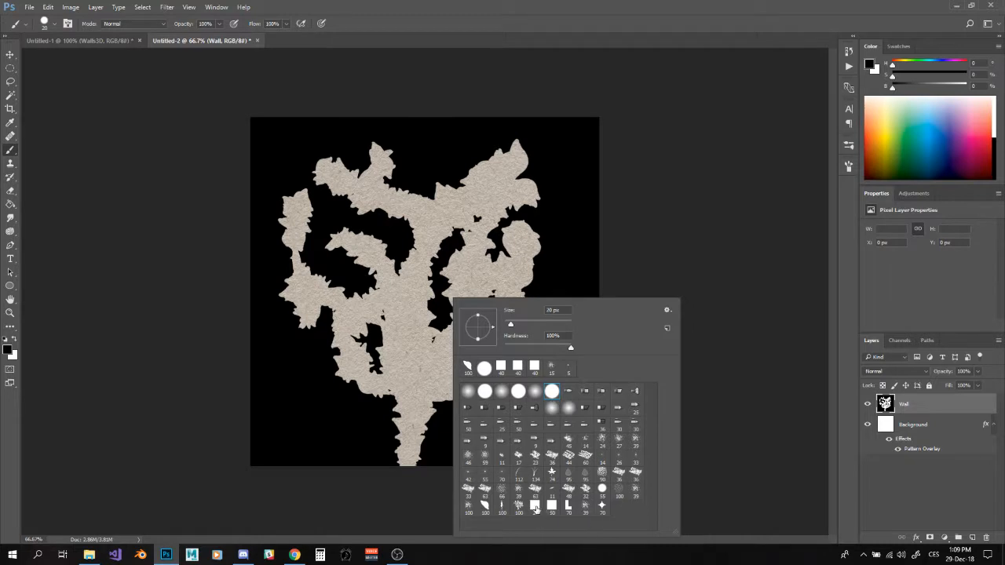
pyautogui.click(485, 507)
pyautogui.click(375, 408)
pyautogui.moveTo(375, 408)
pyautogui.mouseDown()
pyautogui.moveTo(414, 370)
pyautogui.moveTo(382, 406)
pyautogui.moveTo(404, 350)
pyautogui.moveTo(397, 373)
pyautogui.moveTo(398, 326)
pyautogui.moveTo(391, 381)
pyautogui.moveTo(391, 339)
pyautogui.moveTo(392, 357)
pyautogui.moveTo(362, 355)
pyautogui.moveTo(441, 362)
pyautogui.moveTo(424, 386)
pyautogui.mouseUp()
pyautogui.press('e')
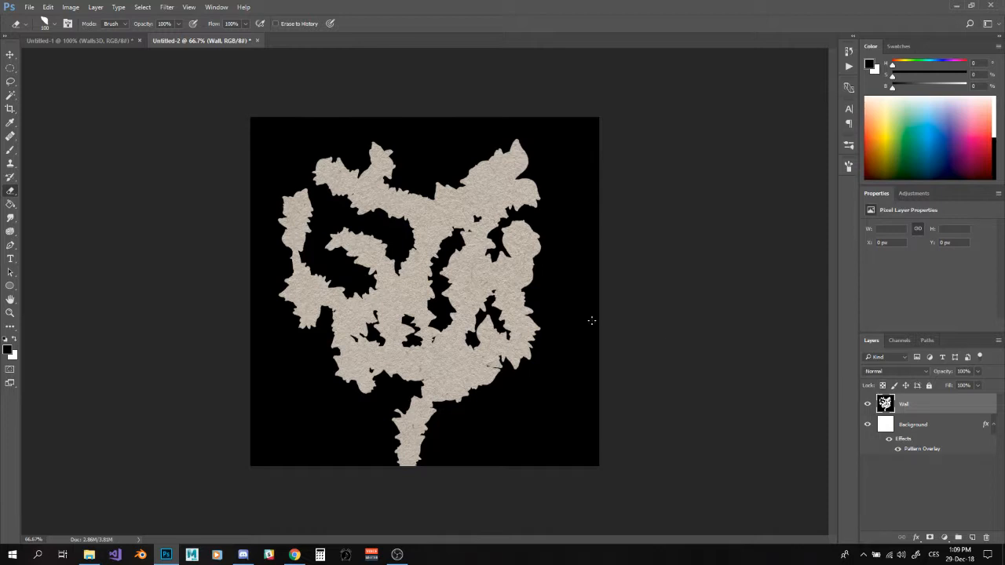
# Step: Set the Wall layer's blend mode to Lighten
pyautogui.click(876, 374)
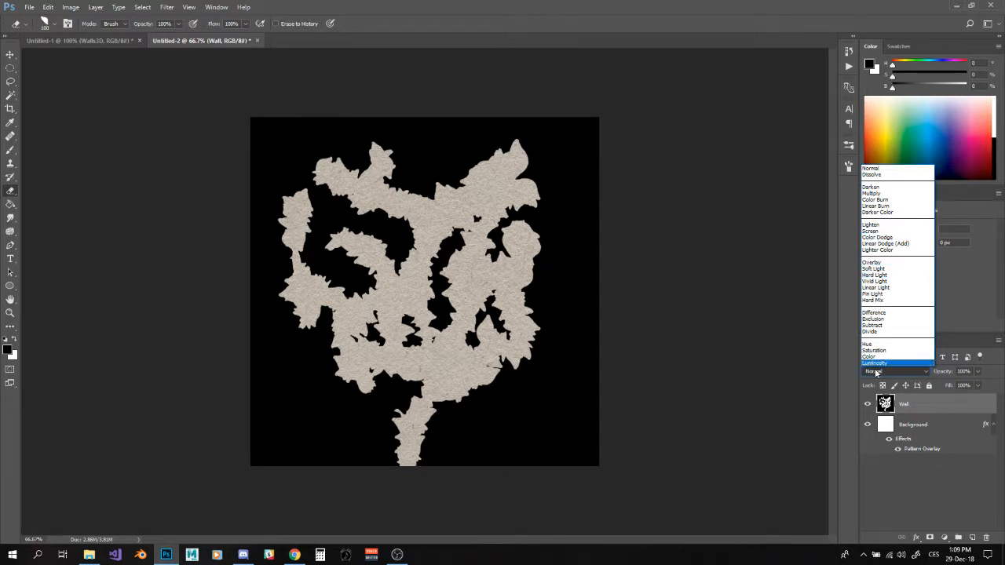
pyautogui.click(876, 375)
pyautogui.click(876, 374)
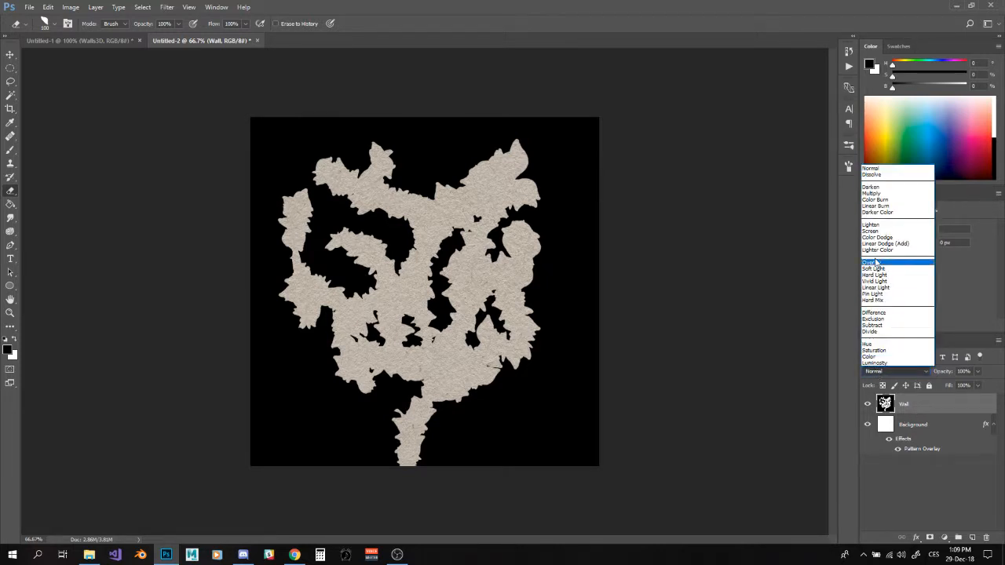
pyautogui.click(872, 226)
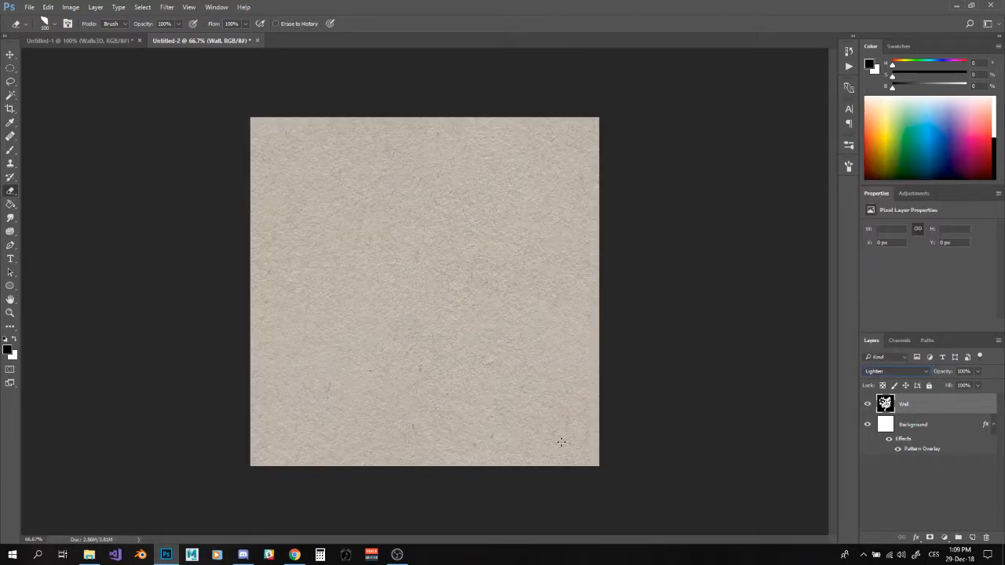
pyautogui.click(924, 429)
pyautogui.click(915, 412)
pyautogui.click(875, 371)
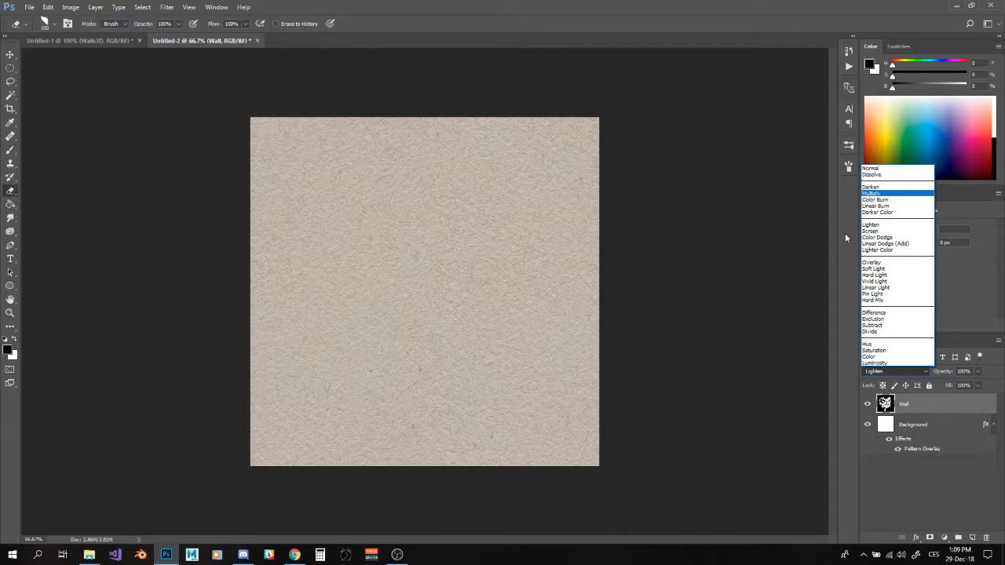
pyautogui.click(917, 407)
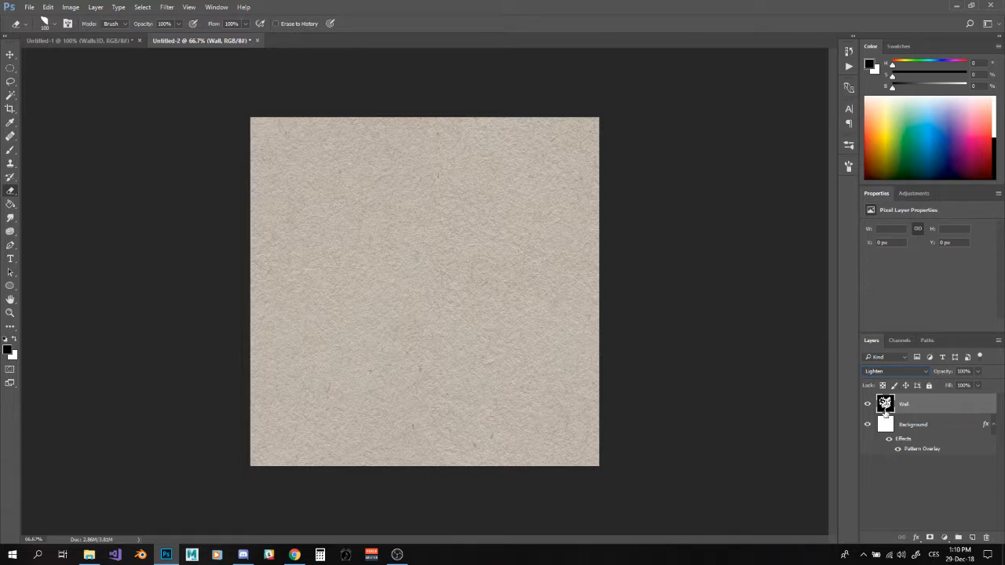
# Step: Add a Stroke effect to the Wall layer with Overlay blend mode and 100% opacity
pyautogui.doubleClick(886, 406)
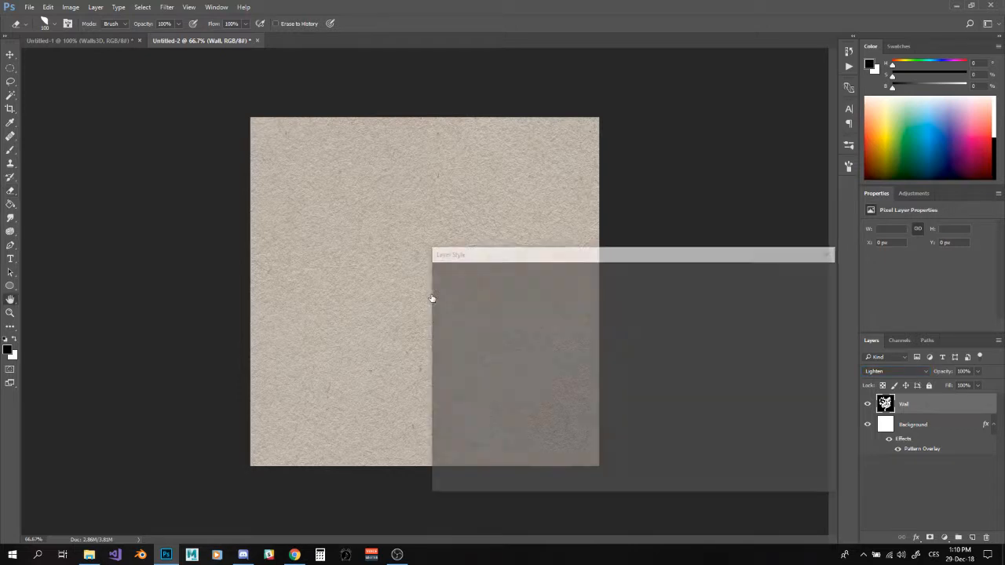
pyautogui.moveTo(488, 254); pyautogui.dragTo(524, 210)
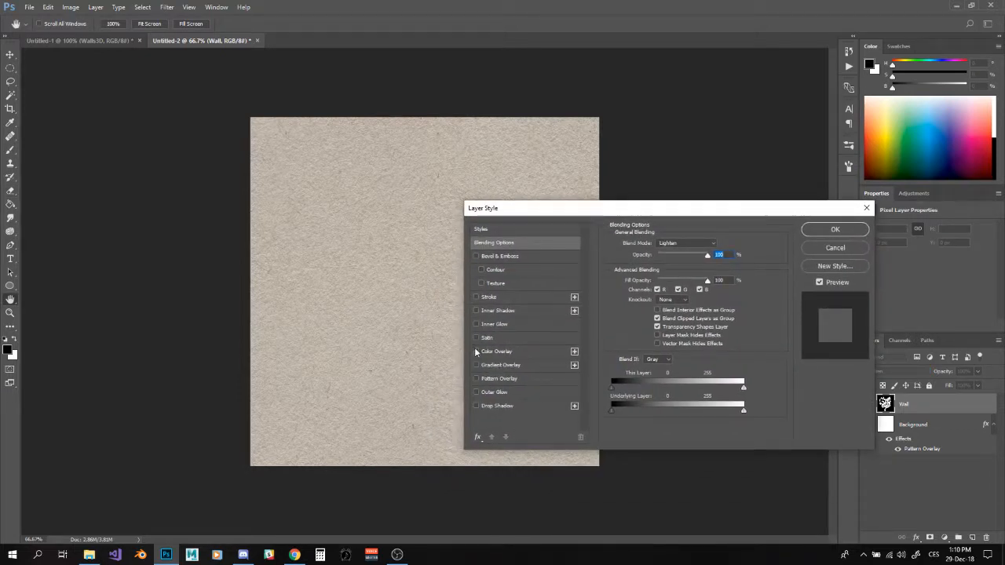
pyautogui.click(476, 296)
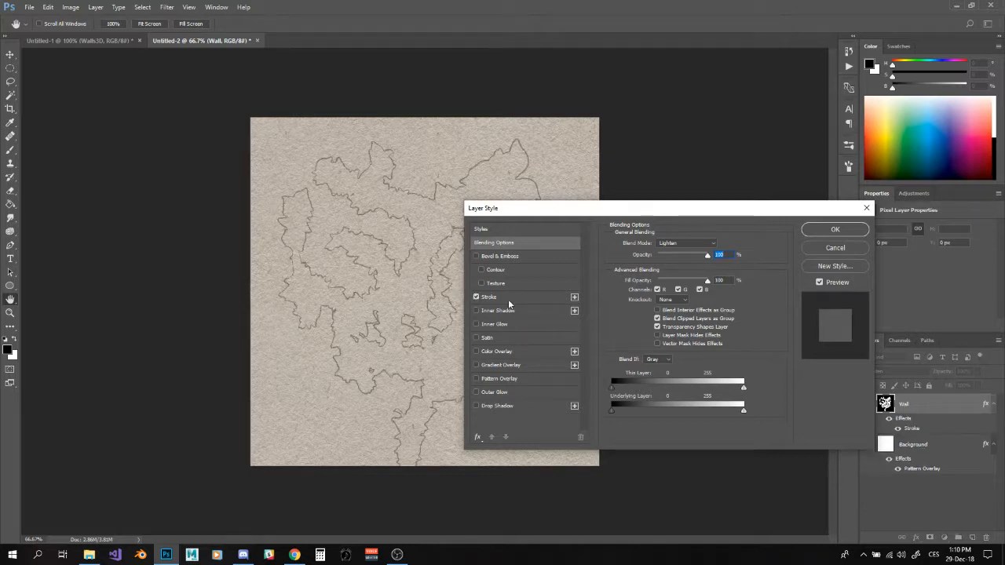
pyautogui.click(498, 299)
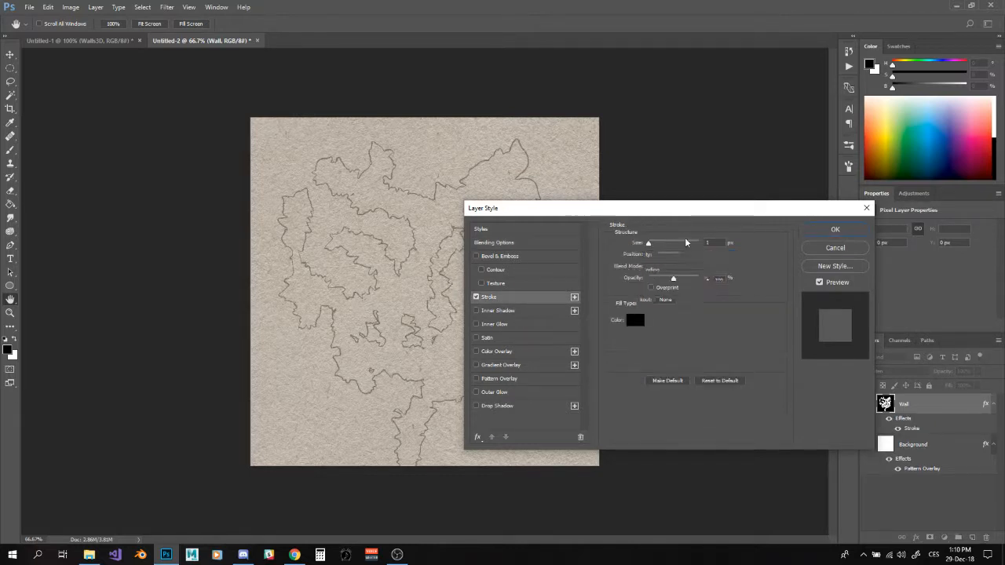
pyautogui.click(660, 270)
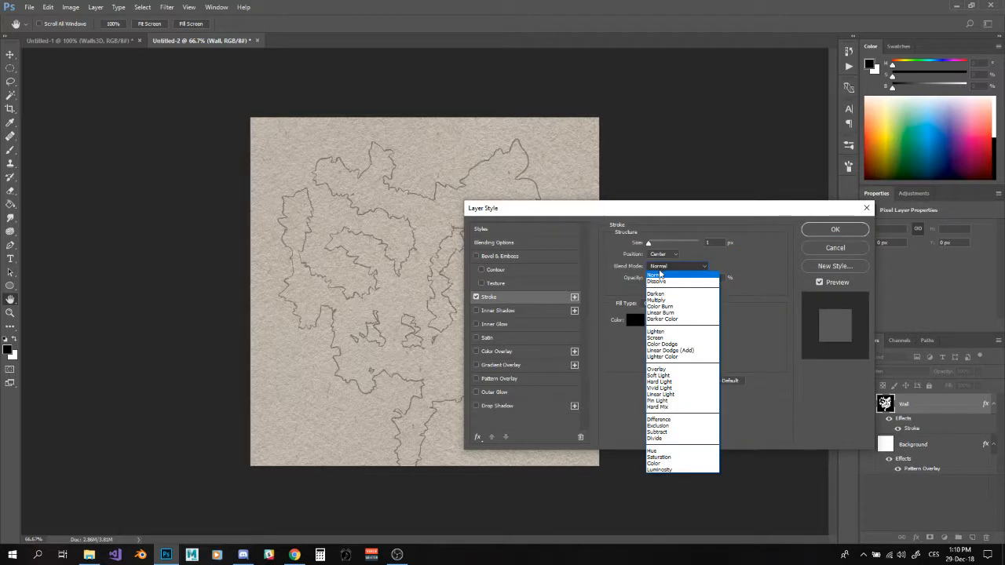
pyautogui.click(665, 370)
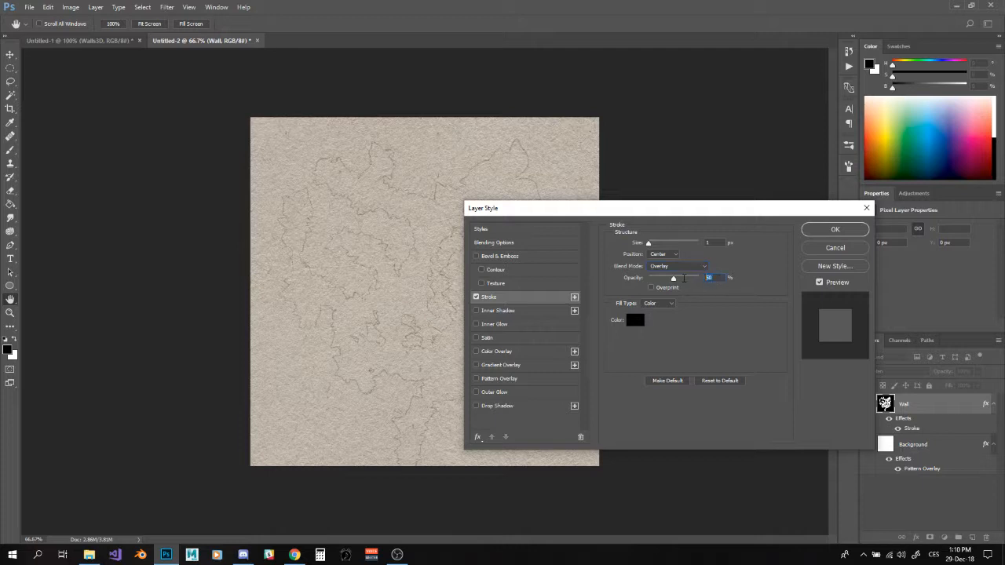
pyautogui.write('100')
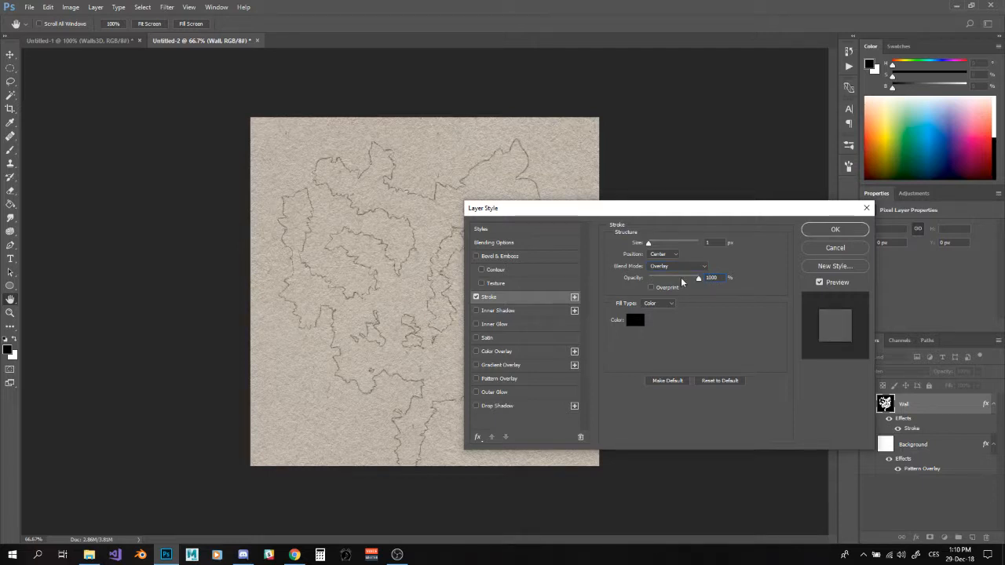
pyautogui.write('0')
pyautogui.press('BackSpace')
# Step: Compare the Inside, Outside and Center positions for the wall stroke and set it to Outside
pyautogui.click(660, 256)
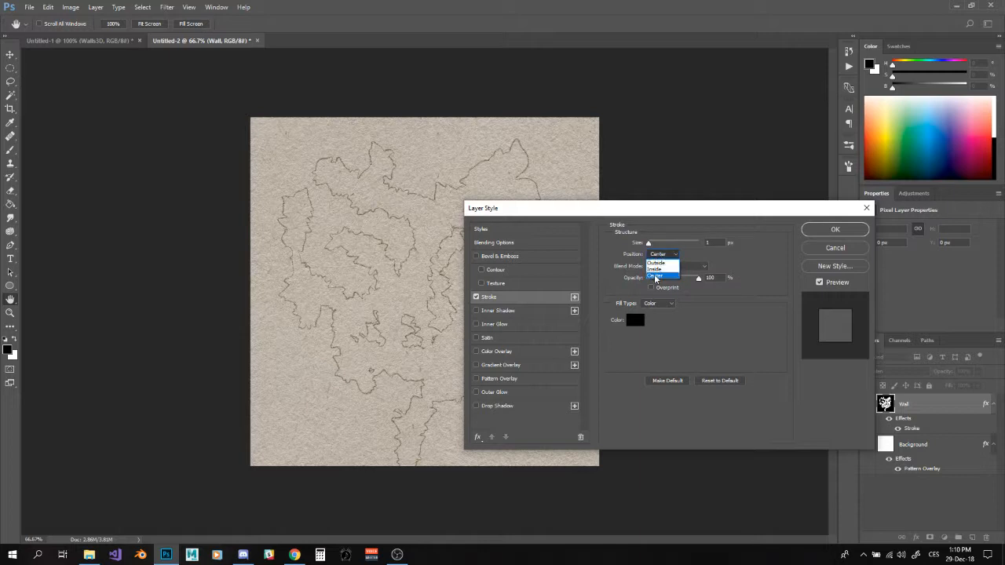
pyautogui.click(662, 272)
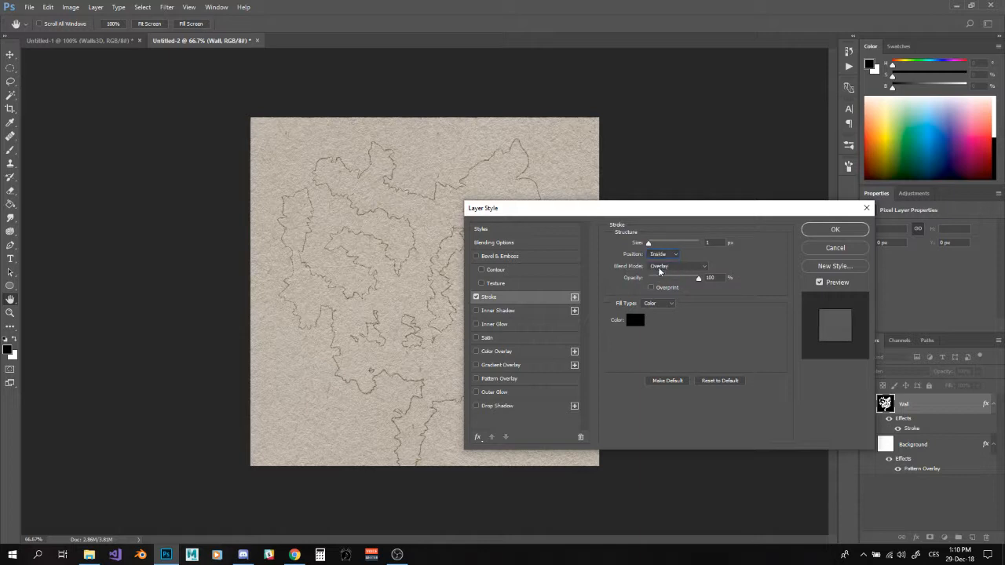
pyautogui.click(660, 255)
pyautogui.click(661, 263)
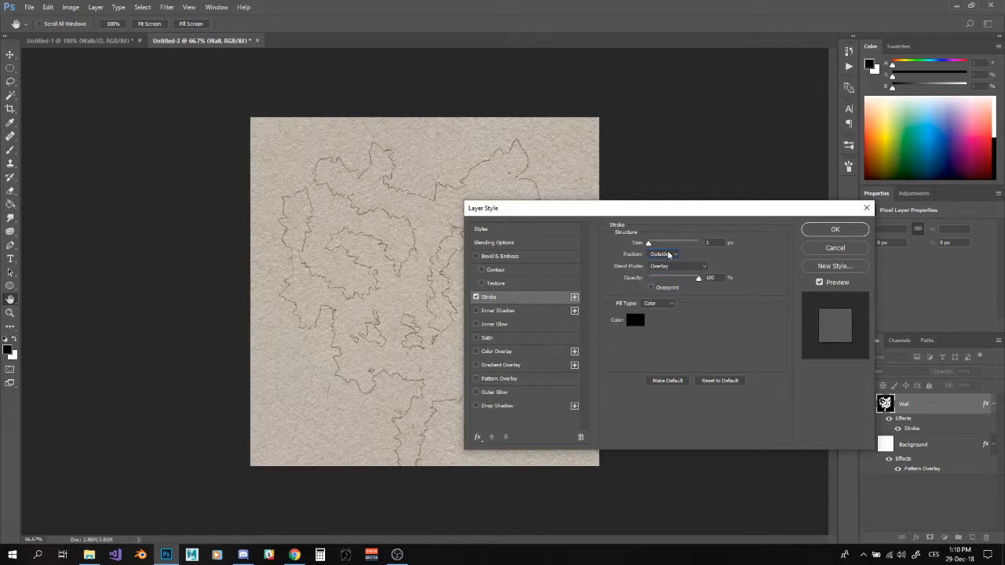
pyautogui.click(664, 254)
pyautogui.click(661, 278)
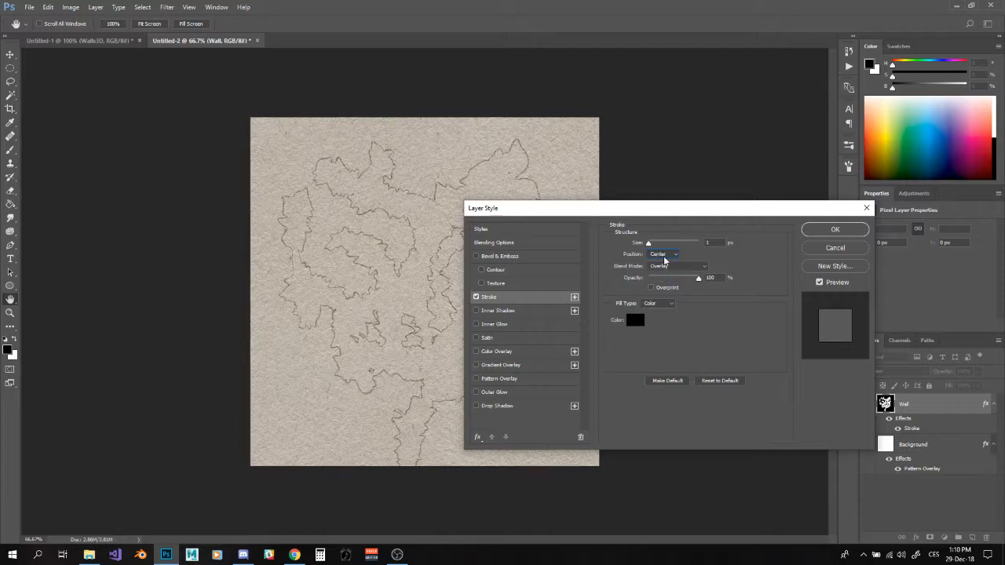
pyautogui.click(663, 256)
pyautogui.click(658, 266)
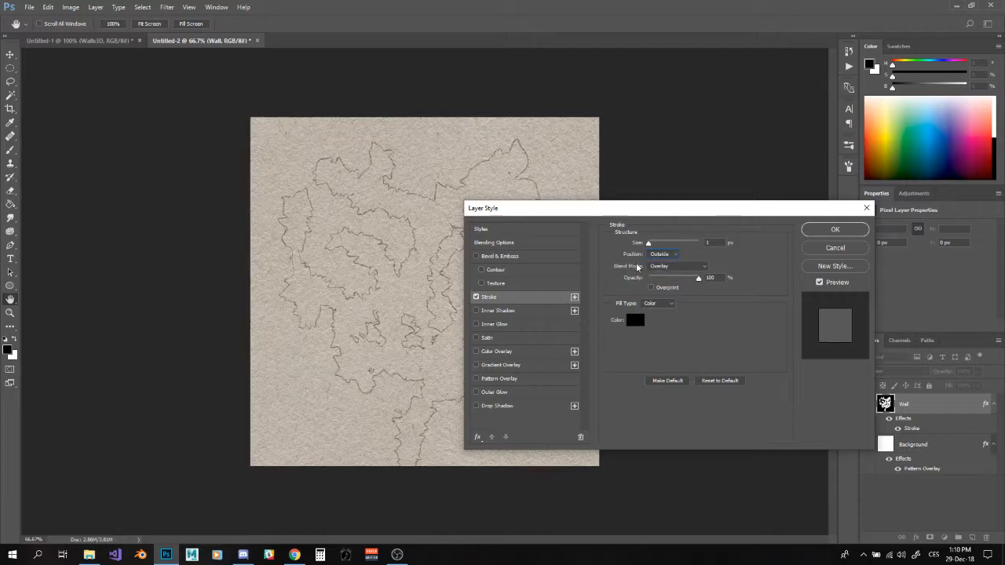
# Step: Try a 10 px stroke size, set it to 2 px and apply the layer style
pyautogui.write('2')
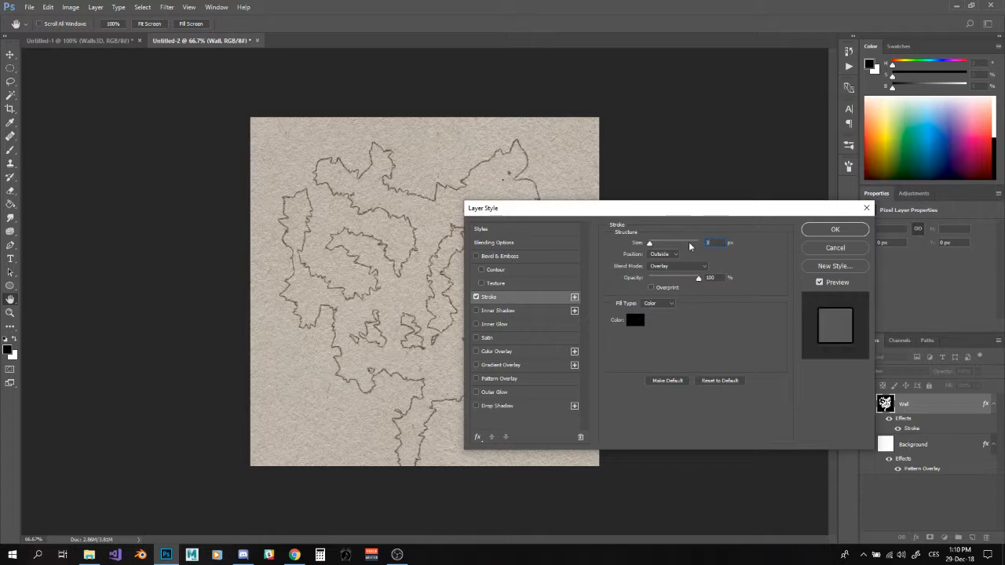
pyautogui.moveTo(713, 243); pyautogui.dragTo(630, 245)
pyautogui.write('1')
pyautogui.write('10')
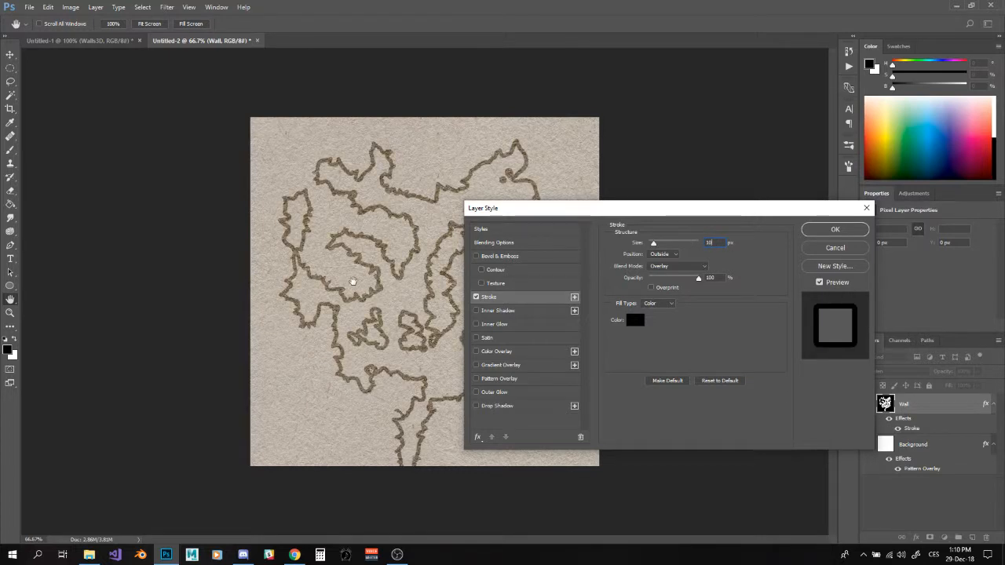
pyautogui.write('2')
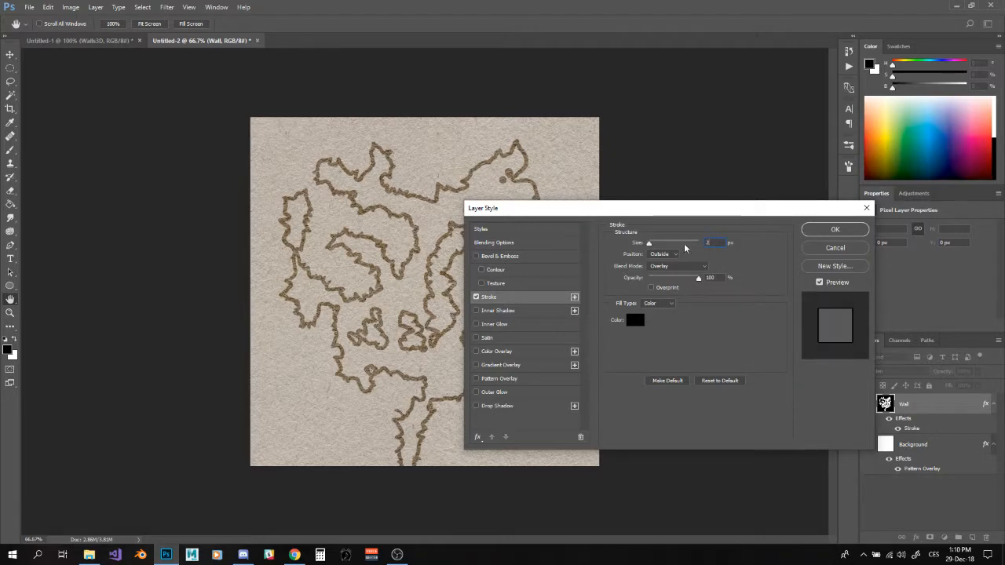
pyautogui.click(833, 229)
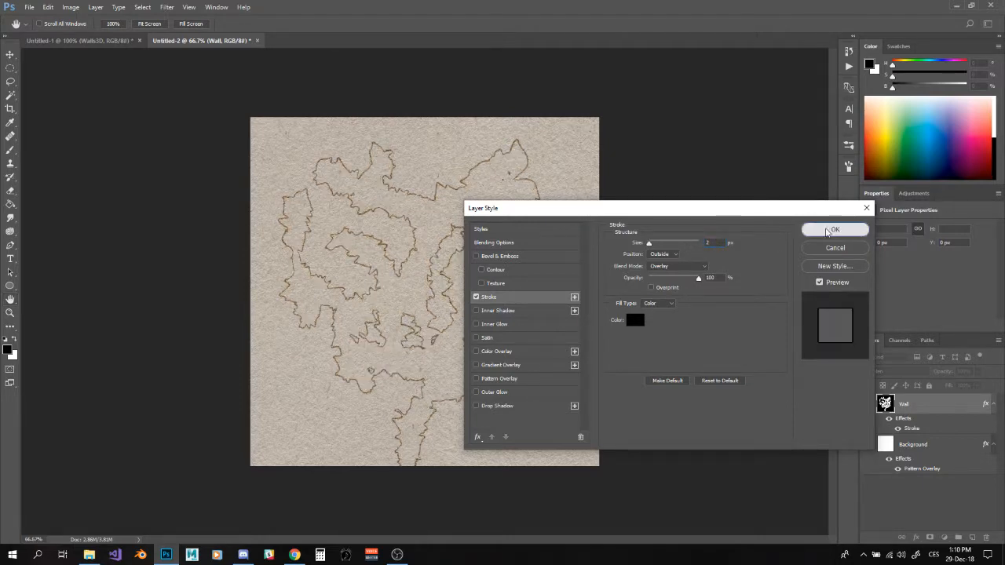
# Step: Erase two more jagged chambers from the Wall layer, extending the cave at its lower left and lower right
pyautogui.scroll(1, 475, 306)
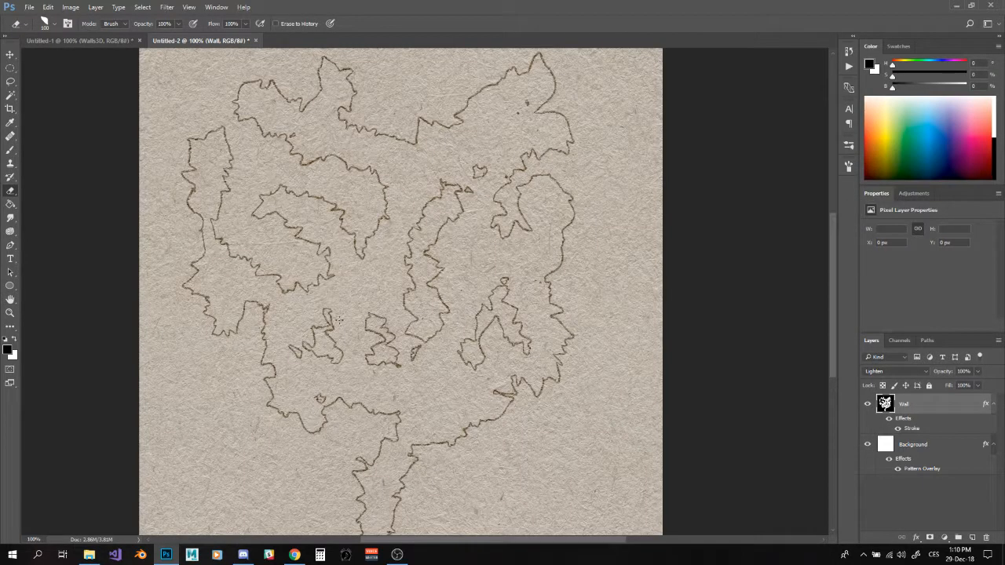
pyautogui.moveTo(384, 294); pyautogui.dragTo(400, 254)
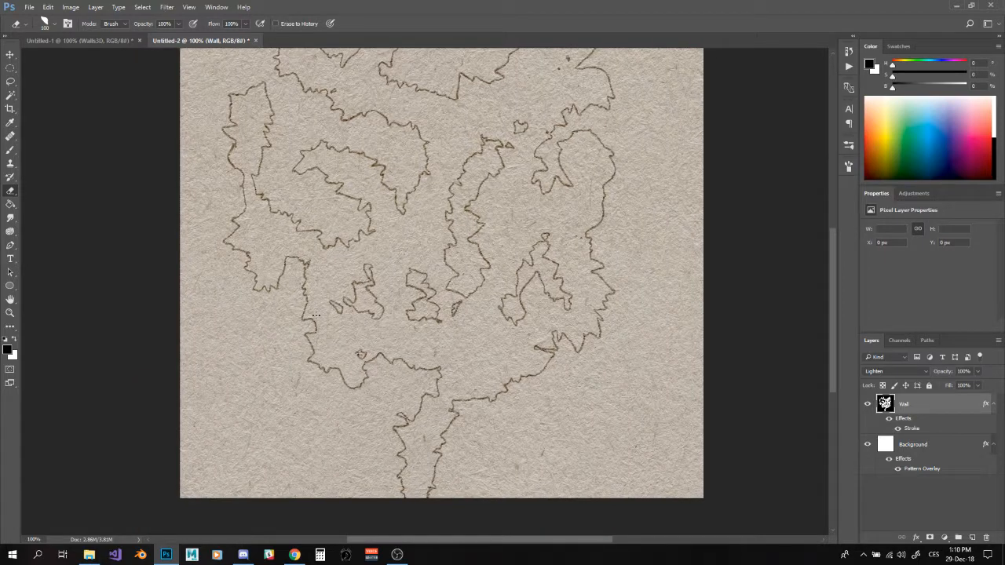
pyautogui.moveTo(317, 351)
pyautogui.mouseDown()
pyautogui.moveTo(267, 376)
pyautogui.moveTo(253, 366)
pyautogui.moveTo(286, 428)
pyautogui.moveTo(303, 424)
pyautogui.mouseUp()
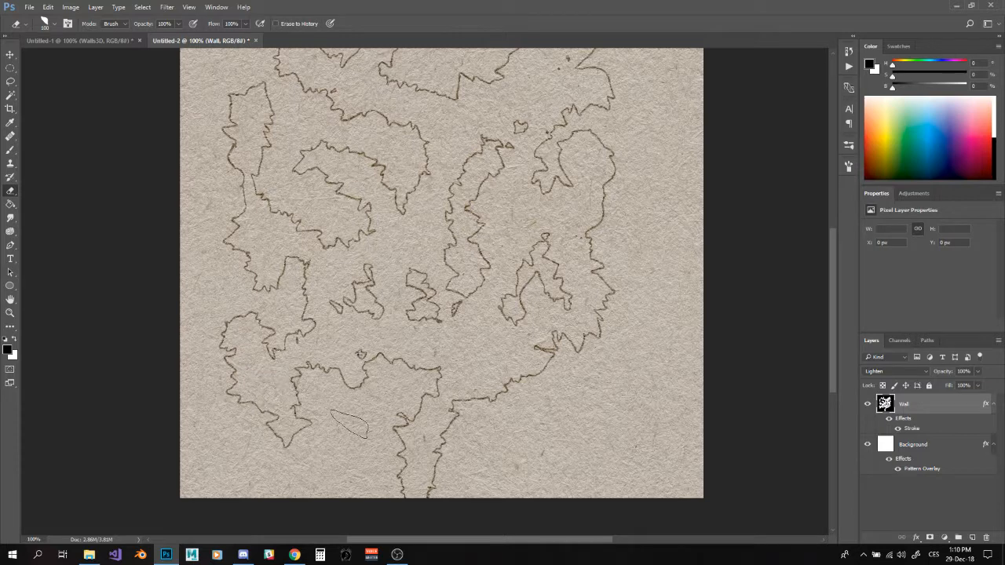
pyautogui.moveTo(603, 417)
pyautogui.mouseDown()
pyautogui.moveTo(588, 392)
pyautogui.moveTo(582, 331)
pyautogui.moveTo(606, 416)
pyautogui.moveTo(618, 328)
pyautogui.mouseUp()
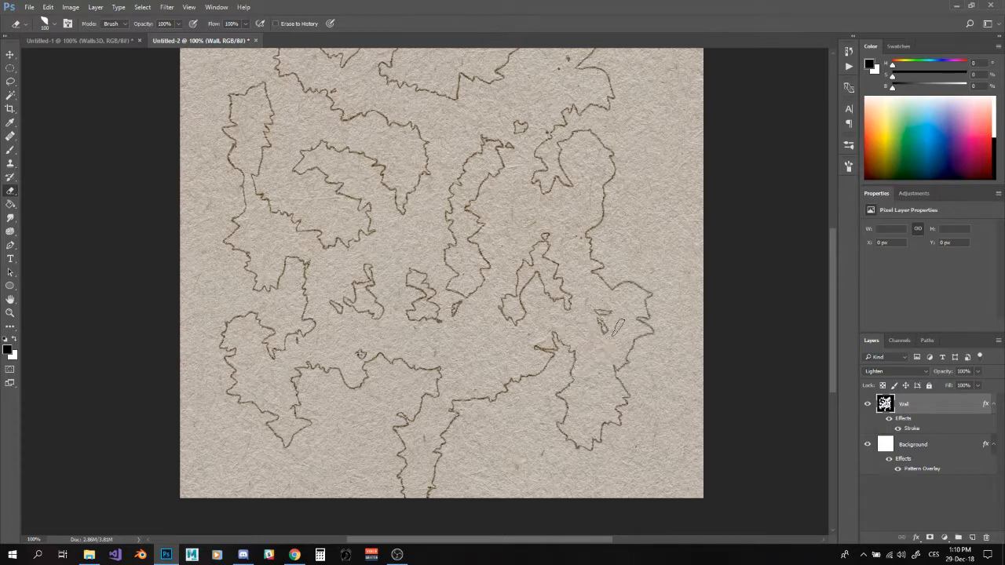
pyautogui.scroll(3, 599, 408)
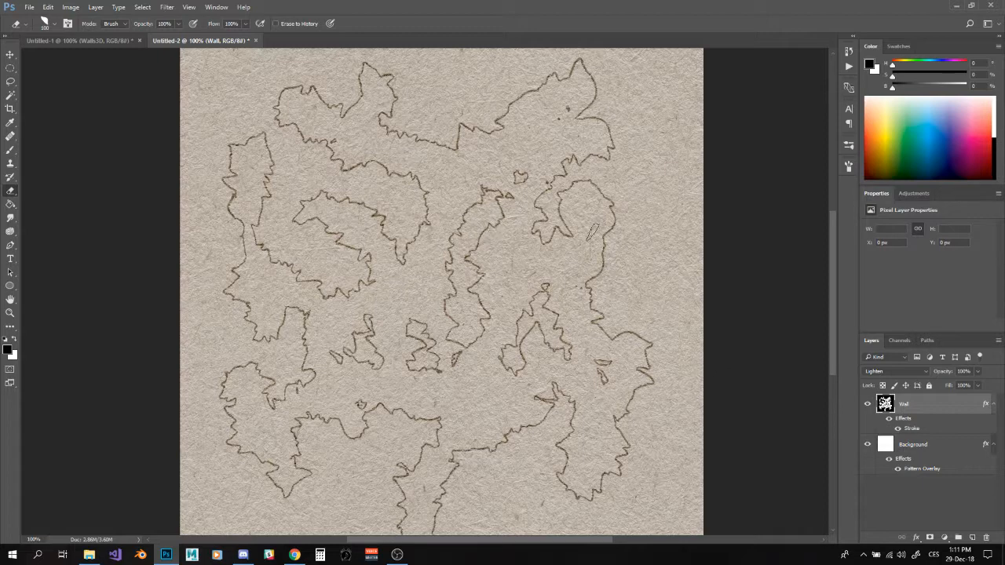
# Step: Add an Inner Glow effect to the Wall layer, compare the Softer and Precise techniques and keep Precise
pyautogui.doubleClick(943, 404)
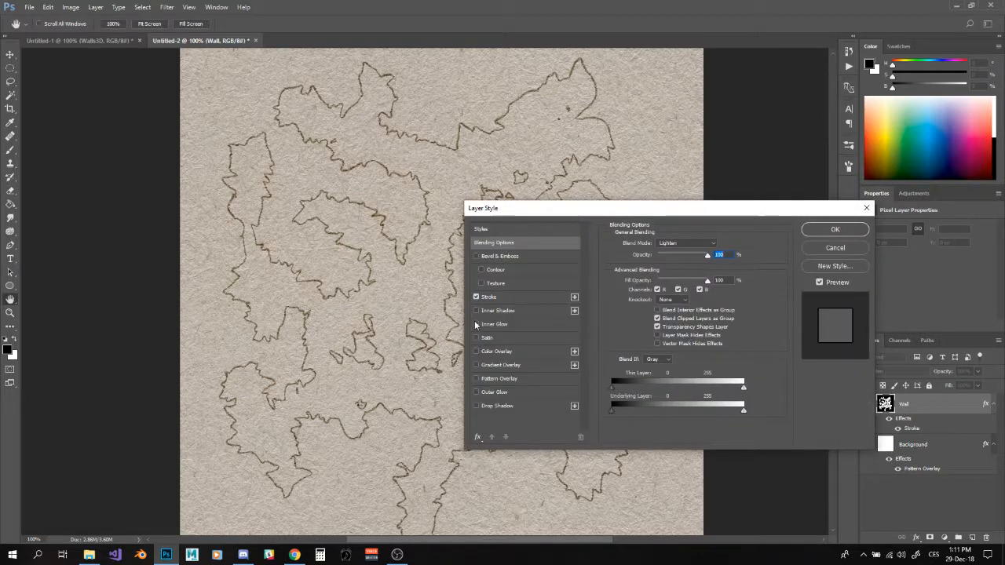
pyautogui.click(476, 325)
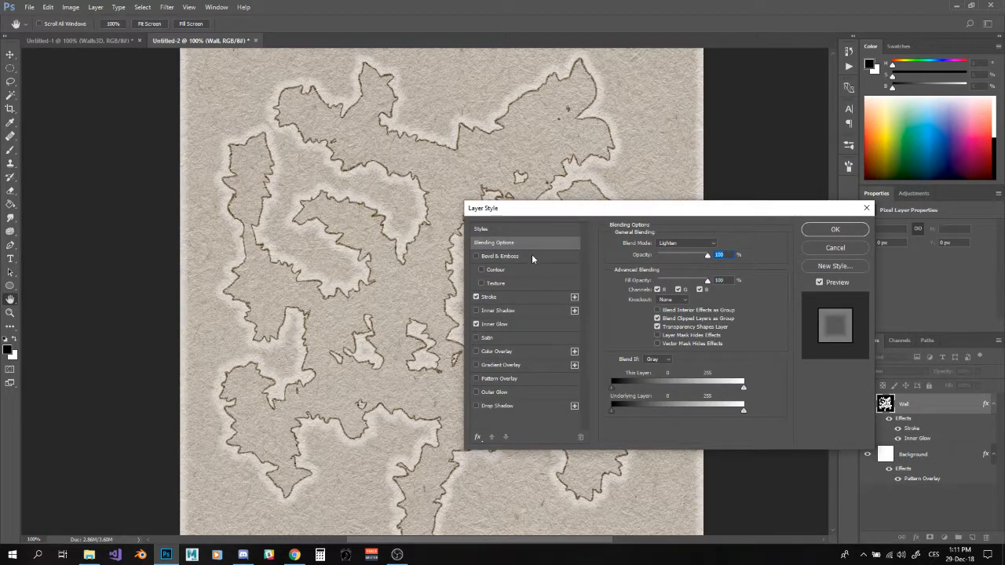
pyautogui.click(495, 324)
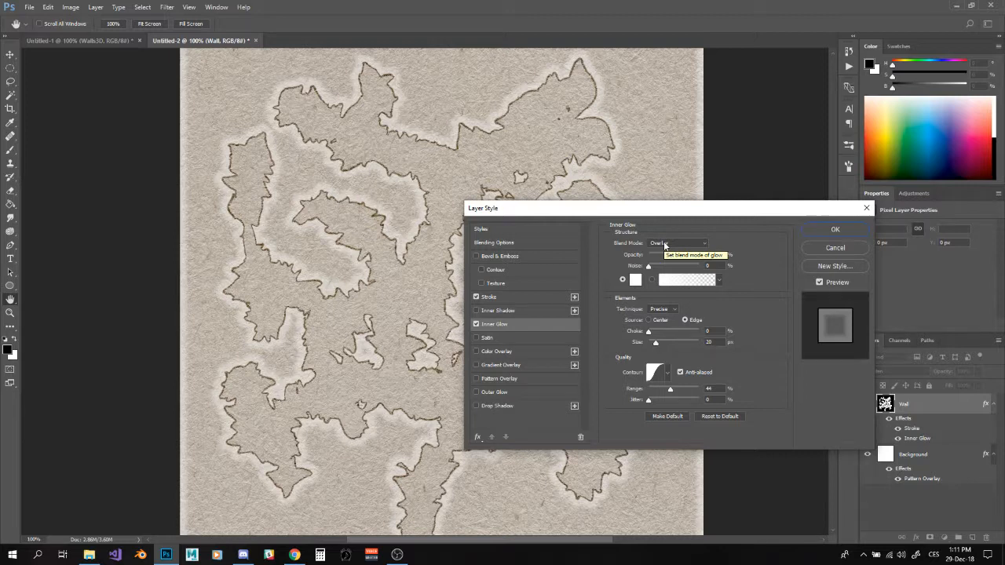
pyautogui.click(662, 312)
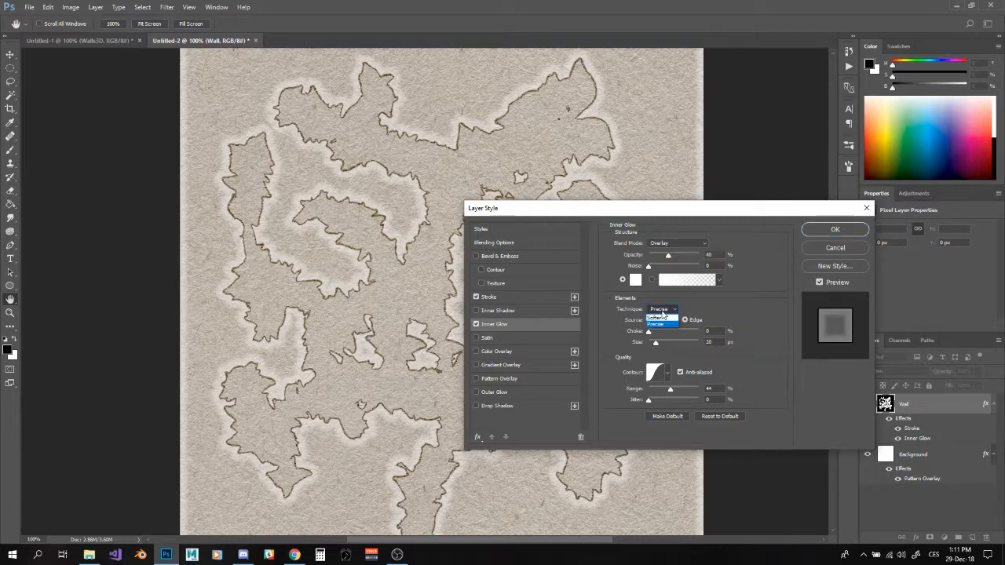
pyautogui.click(662, 315)
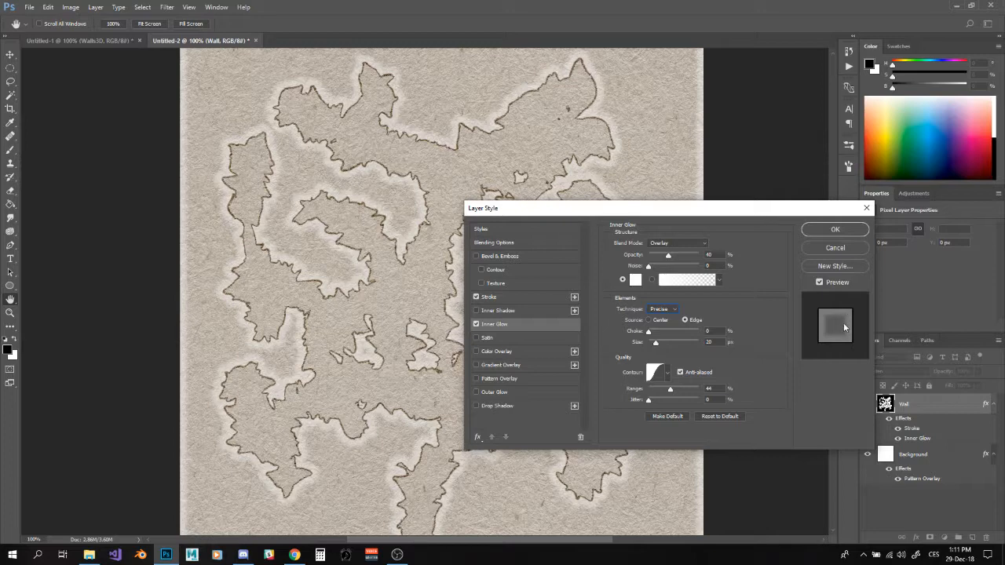
pyautogui.click(663, 311)
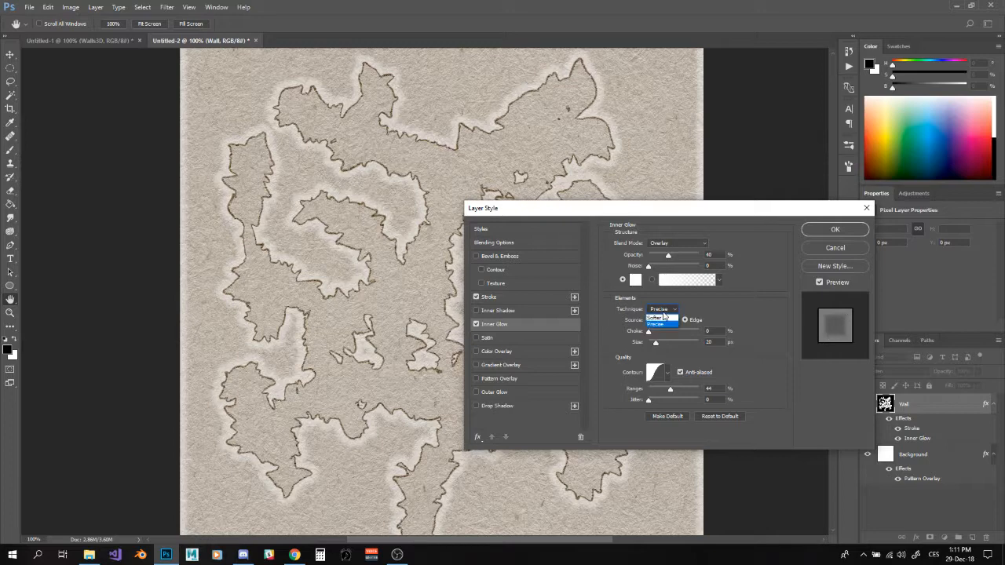
pyautogui.click(660, 317)
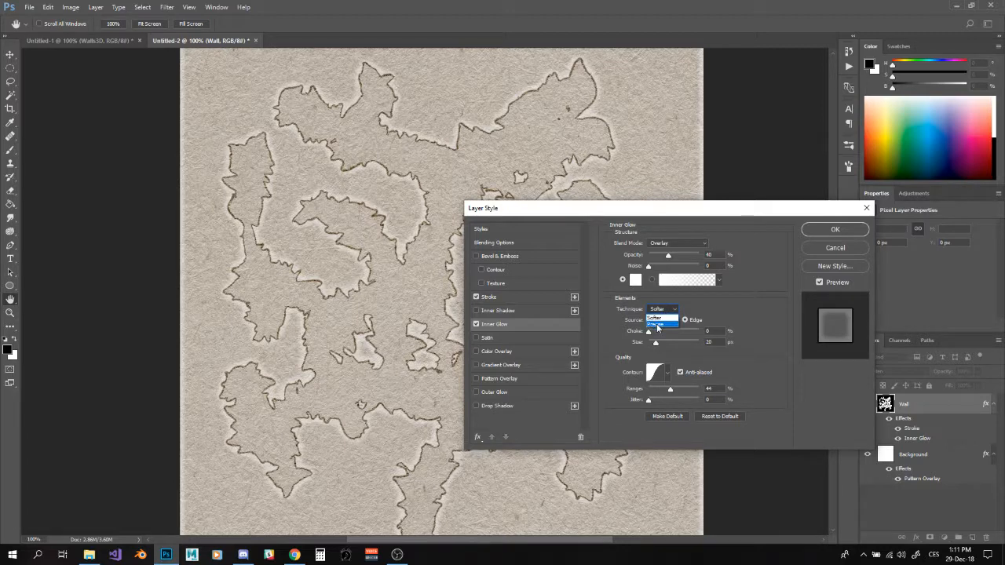
pyautogui.click(656, 324)
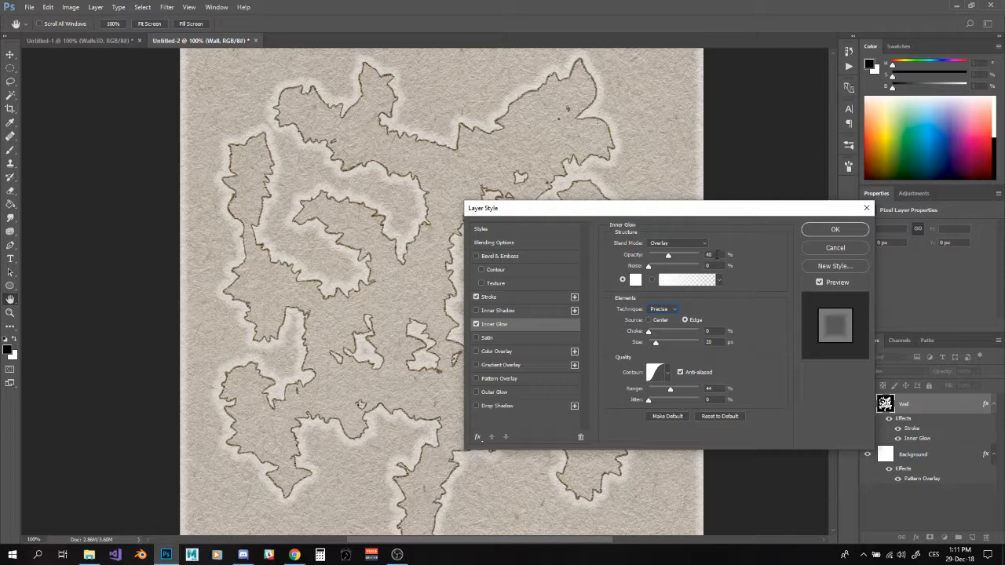
# Step: Set the inner glow's opacity to 30%, try sizes of 15 and 50 px, set 20 px and apply the style
pyautogui.doubleClick(710, 255)
pyautogui.write('30')
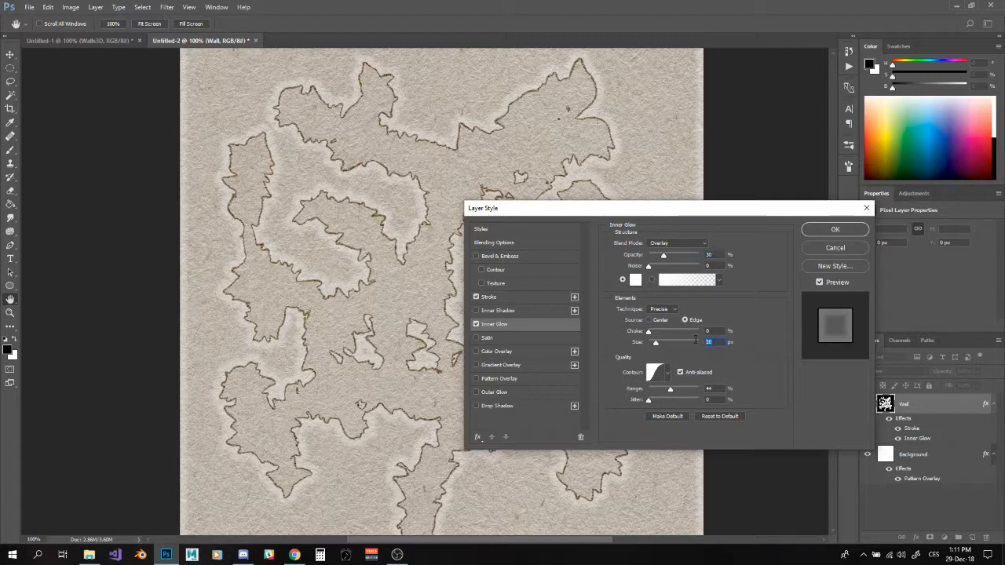
pyautogui.write('15')
pyautogui.write('50')
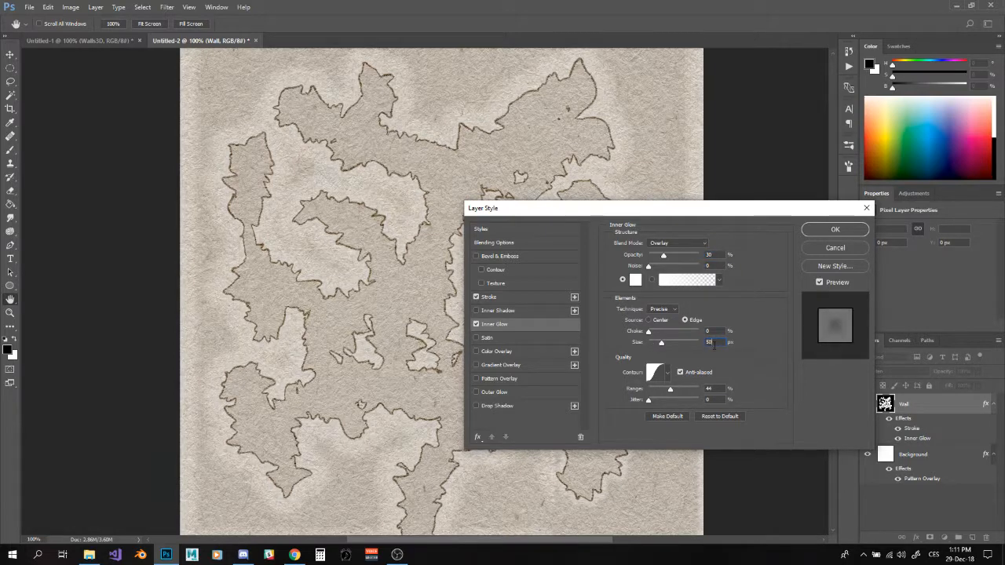
pyautogui.write('20')
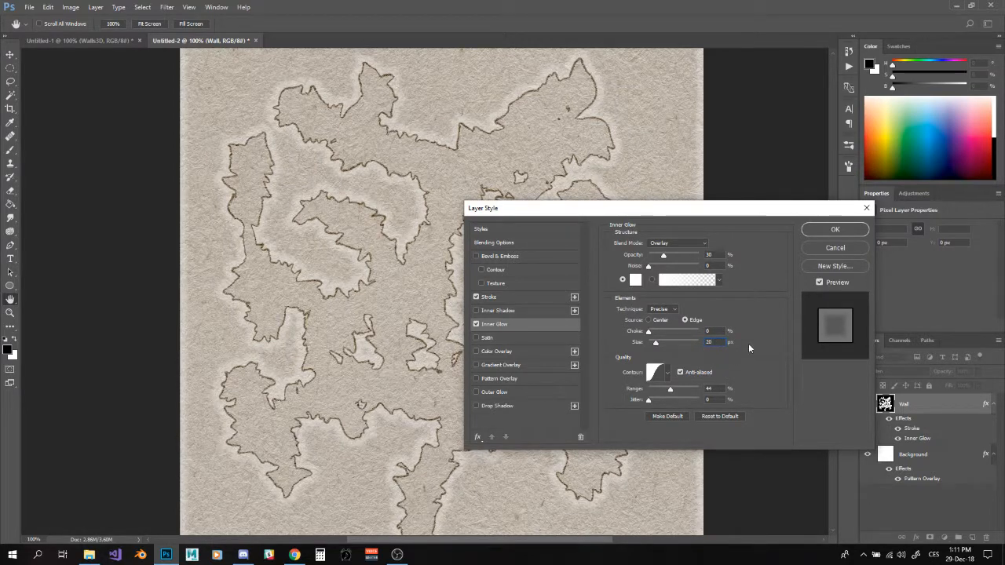
pyautogui.click(822, 233)
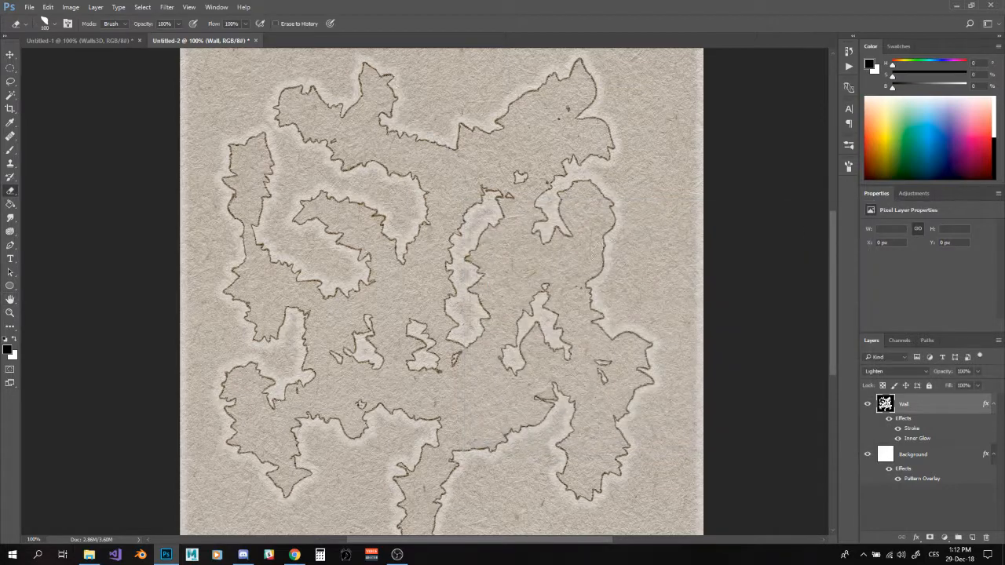
# Step: Erase a jagged area from the Wall layer along the cave's upper middle edge, widening the top passage
pyautogui.scroll(2, 538, 308)
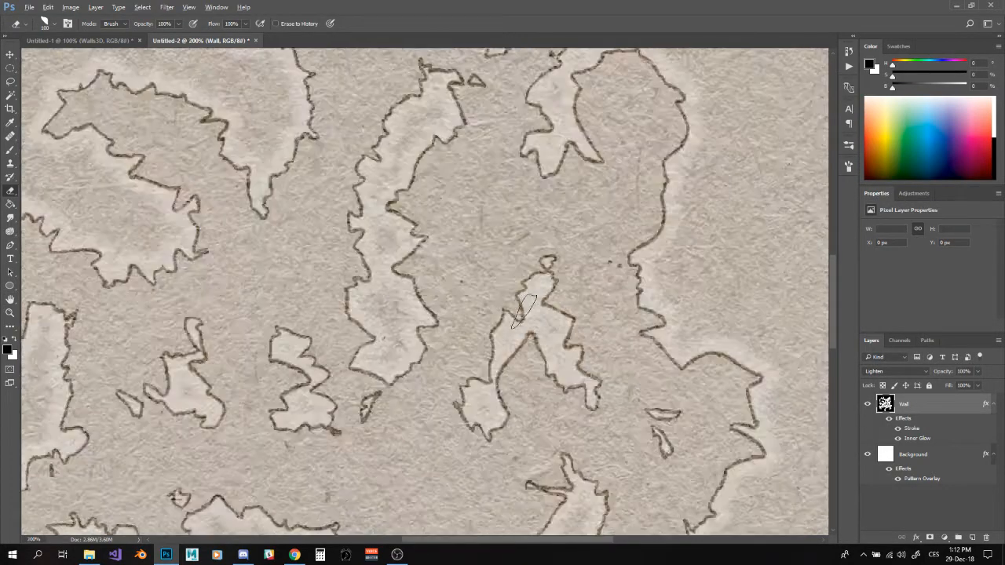
pyautogui.scroll(-2, 525, 309)
pyautogui.scroll(-2, 524, 308)
pyautogui.scroll(2, 524, 309)
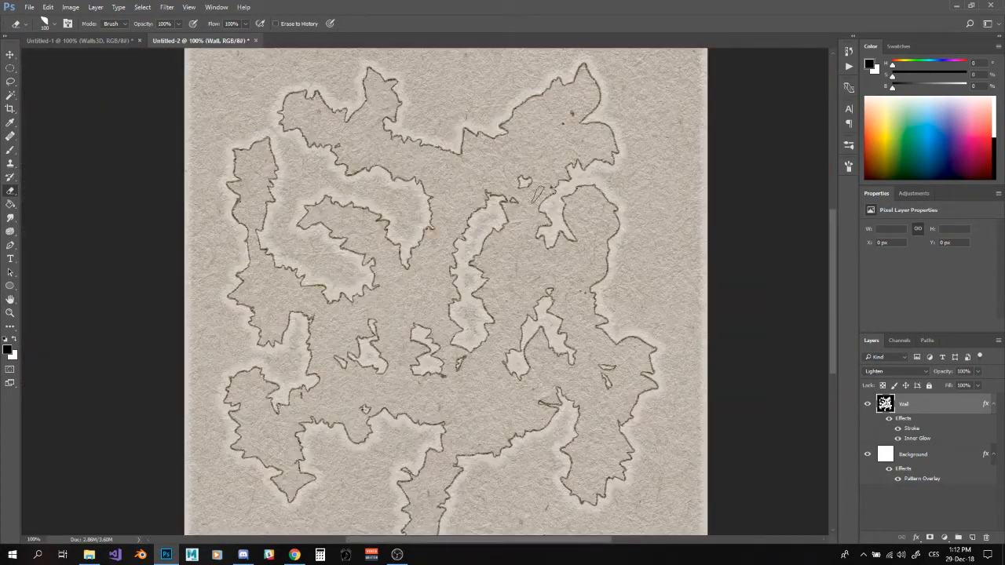
pyautogui.moveTo(486, 195)
pyautogui.mouseDown()
pyautogui.moveTo(501, 240)
pyautogui.moveTo(538, 133)
pyautogui.moveTo(499, 142)
pyautogui.moveTo(470, 213)
pyautogui.mouseUp()
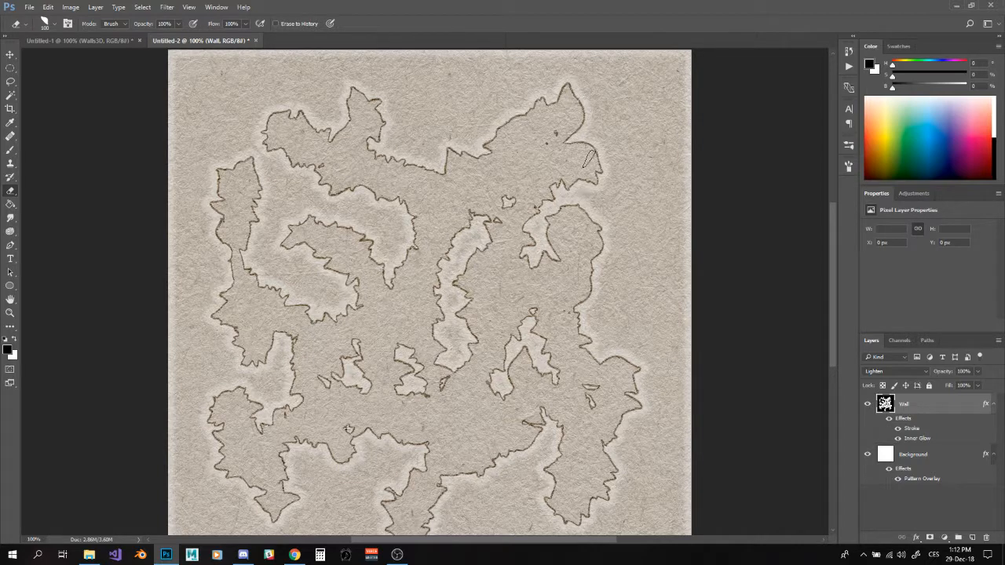
pyautogui.moveTo(423, 233); pyautogui.dragTo(535, 258)
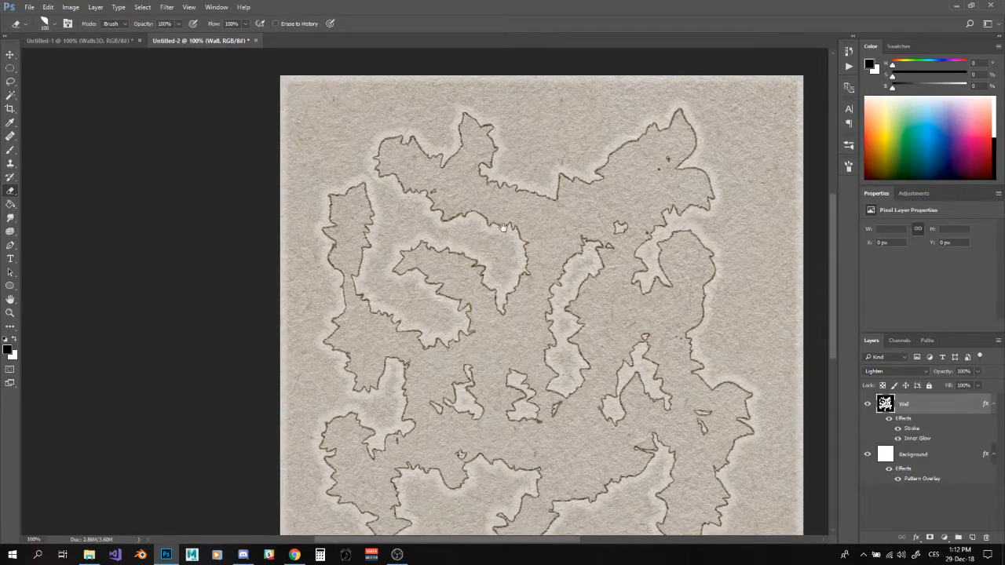
pyautogui.moveTo(475, 197); pyautogui.dragTo(375, 169)
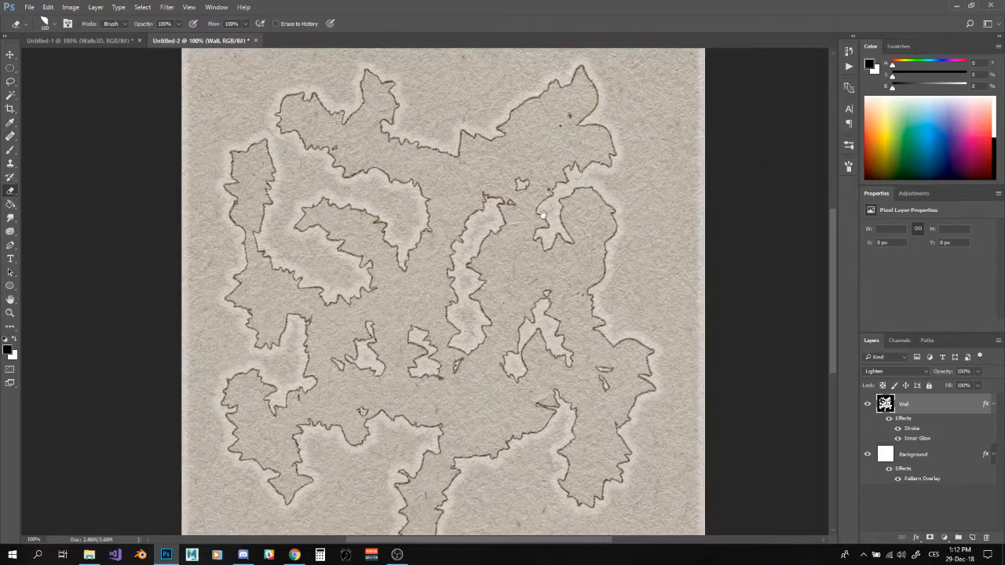
pyautogui.moveTo(428, 110); pyautogui.dragTo(461, 158)
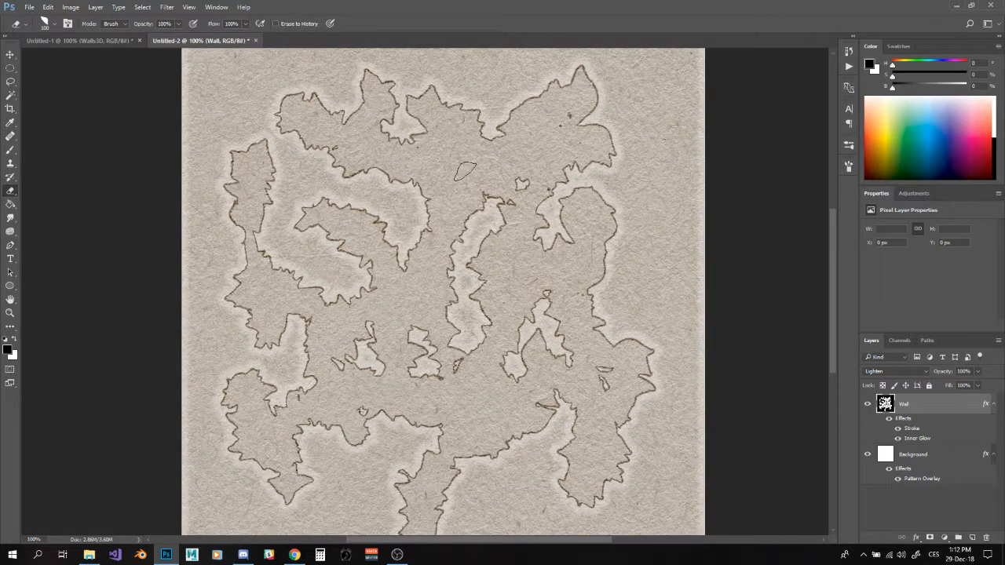
# Step: Paint wall back into the upper middle passage, and erase jagged openings through the walls at the cave's centre left and lower left
pyautogui.press('b')
pyautogui.moveTo(395, 234)
pyautogui.mouseDown()
pyautogui.moveTo(429, 171)
pyautogui.moveTo(372, 239)
pyautogui.moveTo(390, 281)
pyautogui.moveTo(370, 214)
pyautogui.moveTo(376, 268)
pyautogui.moveTo(415, 285)
pyautogui.moveTo(383, 230)
pyautogui.moveTo(286, 290)
pyautogui.mouseUp()
pyautogui.press('e')
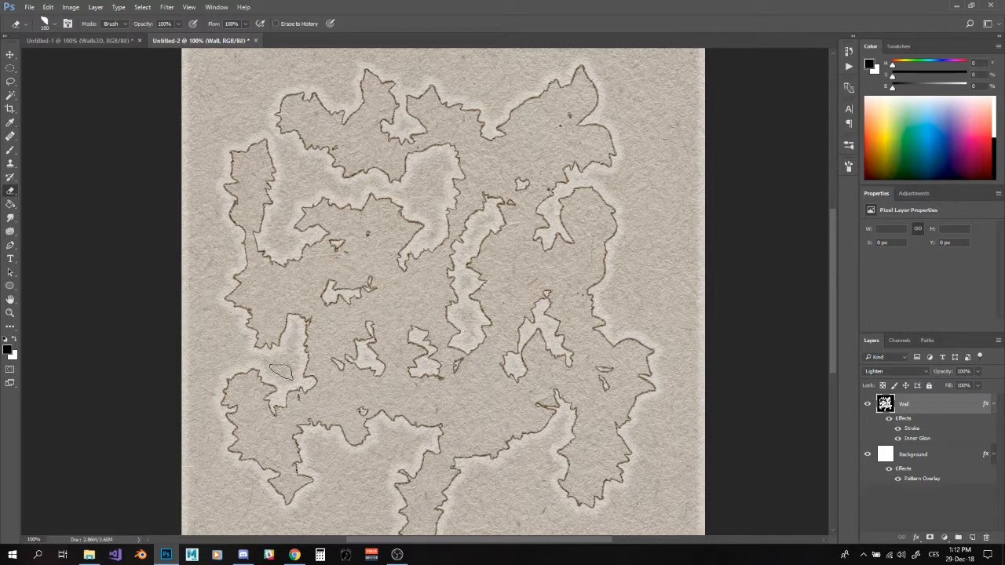
pyautogui.moveTo(280, 369); pyautogui.dragTo(275, 382)
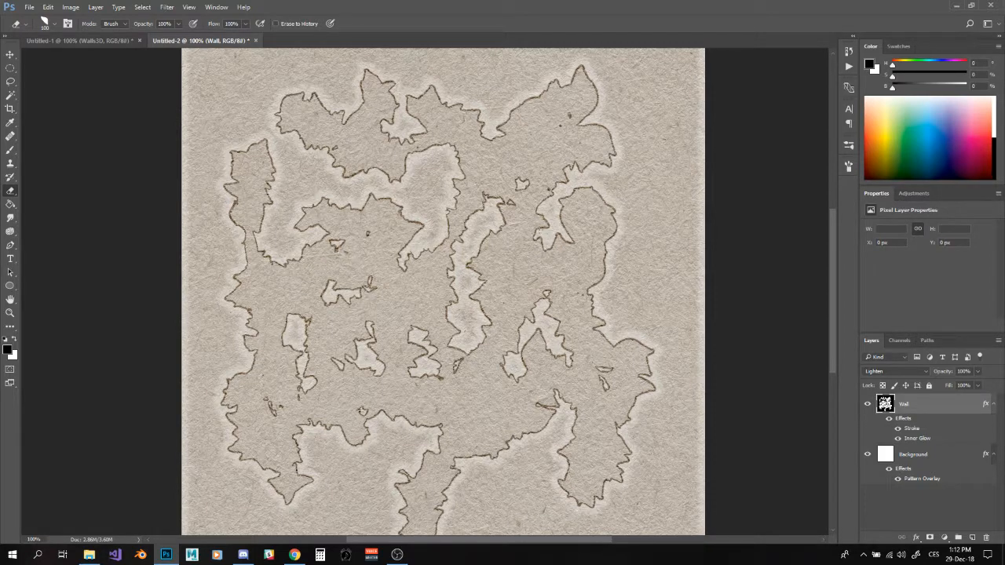
pyautogui.moveTo(404, 195); pyautogui.dragTo(413, 191)
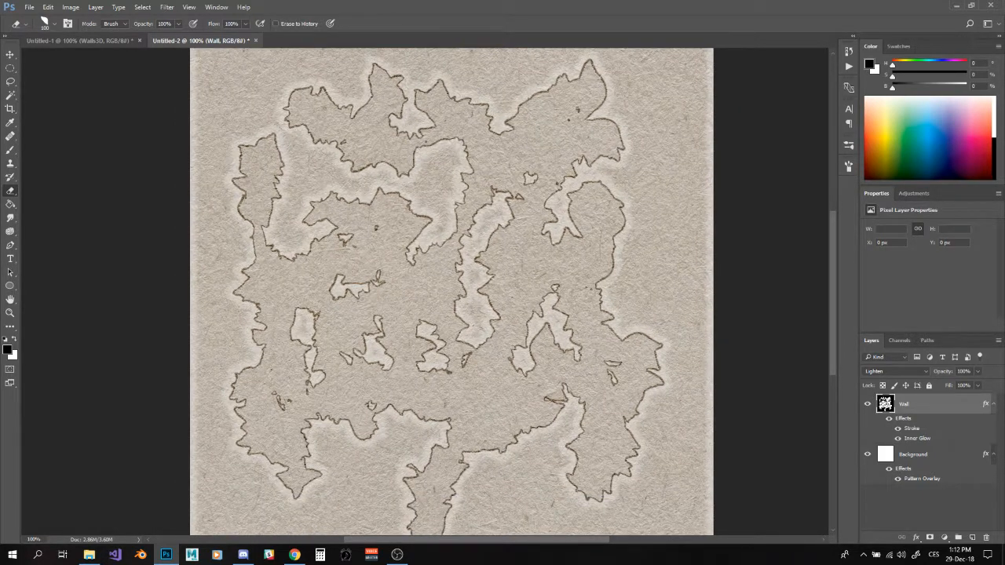
# Step: Examine the wall samples in the Untitled-1 document with its WallsNormal layer selected, and return to Untitled-2
pyautogui.click(66, 41)
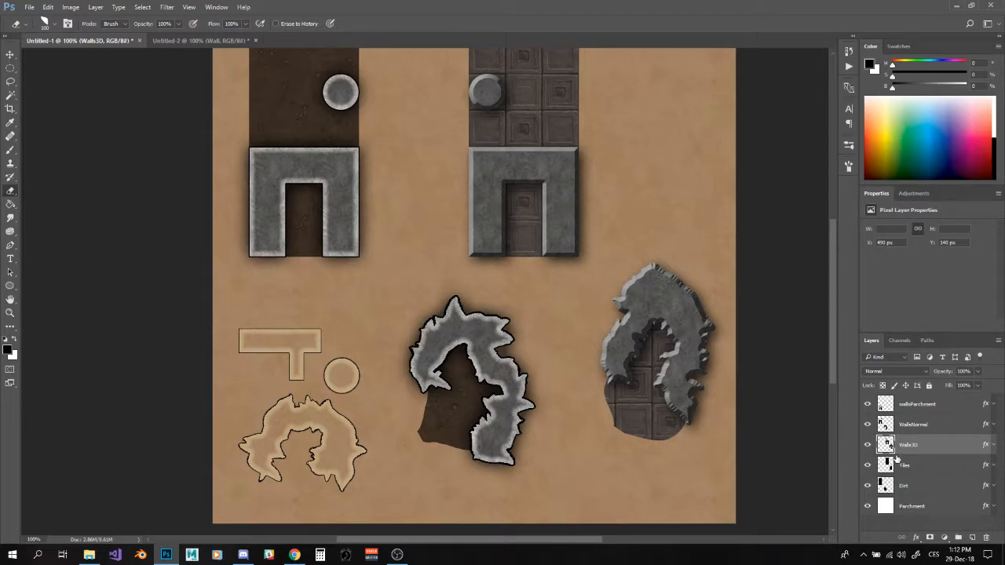
pyautogui.click(913, 425)
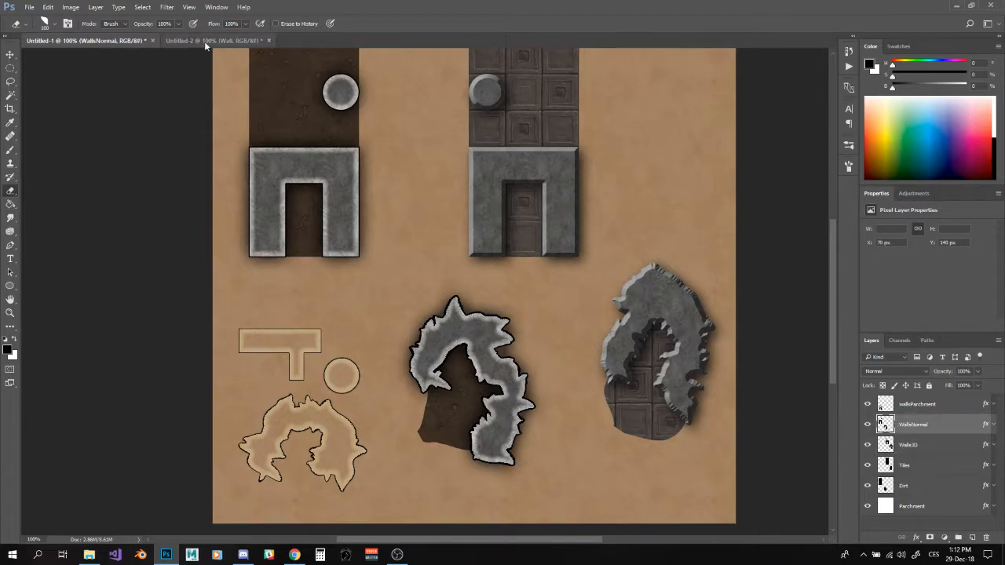
pyautogui.click(205, 41)
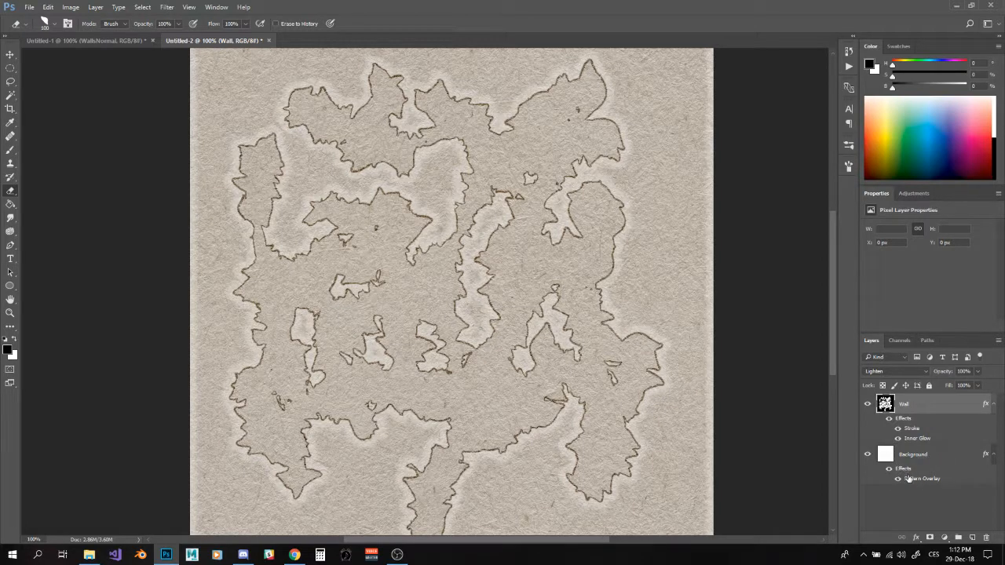
# Step: Try the dark rock pattern in the Background layer's Pattern Overlay and replace it with the brown dirt pattern
pyautogui.click(915, 480)
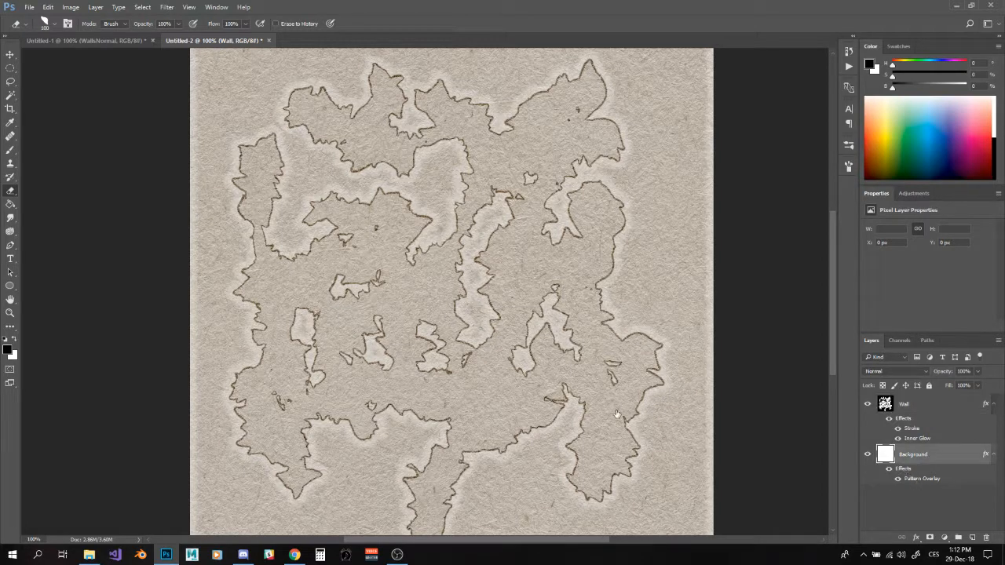
pyautogui.doubleClick(886, 455)
pyautogui.click(514, 383)
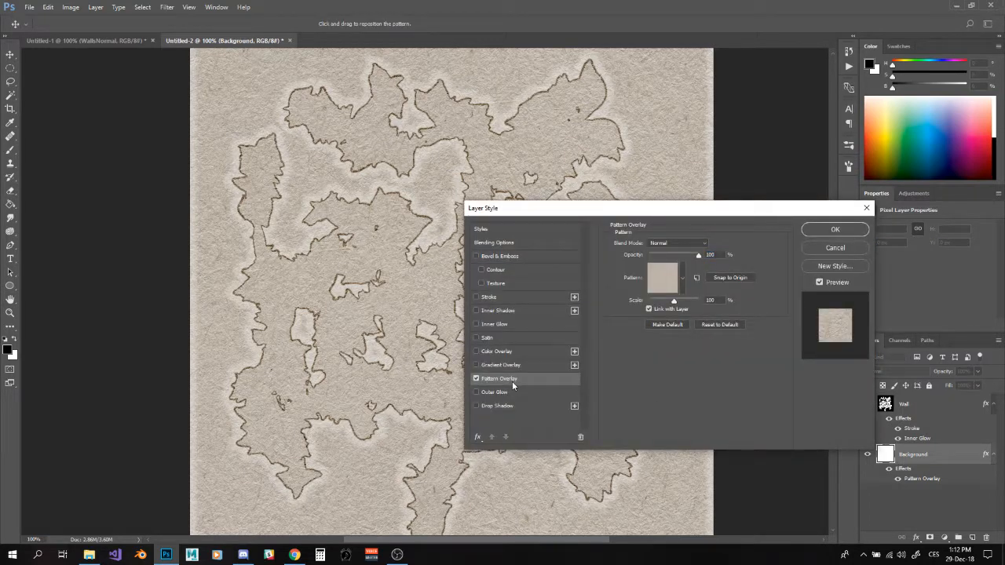
pyautogui.click(672, 288)
pyautogui.scroll(1, 600, 363)
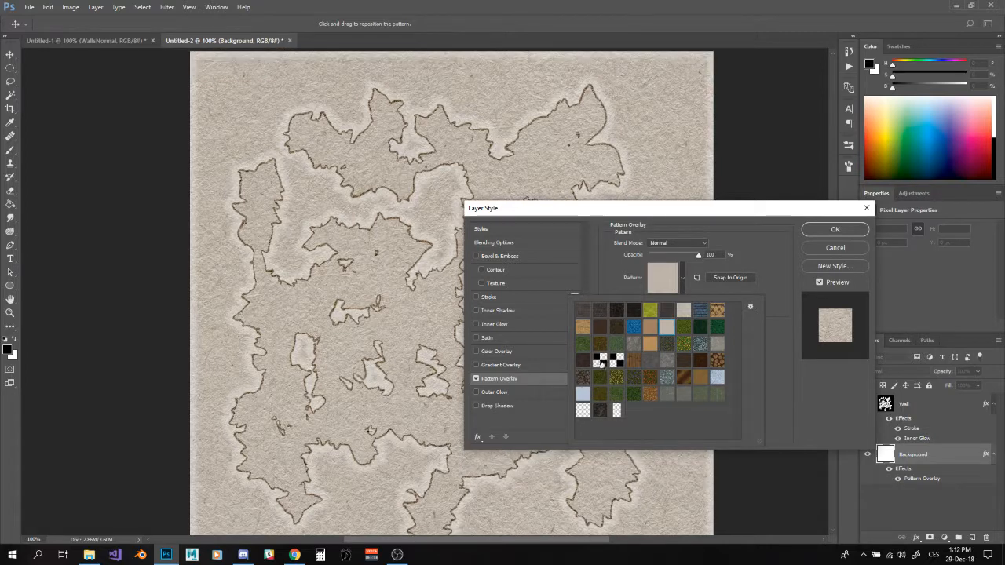
pyautogui.click(599, 310)
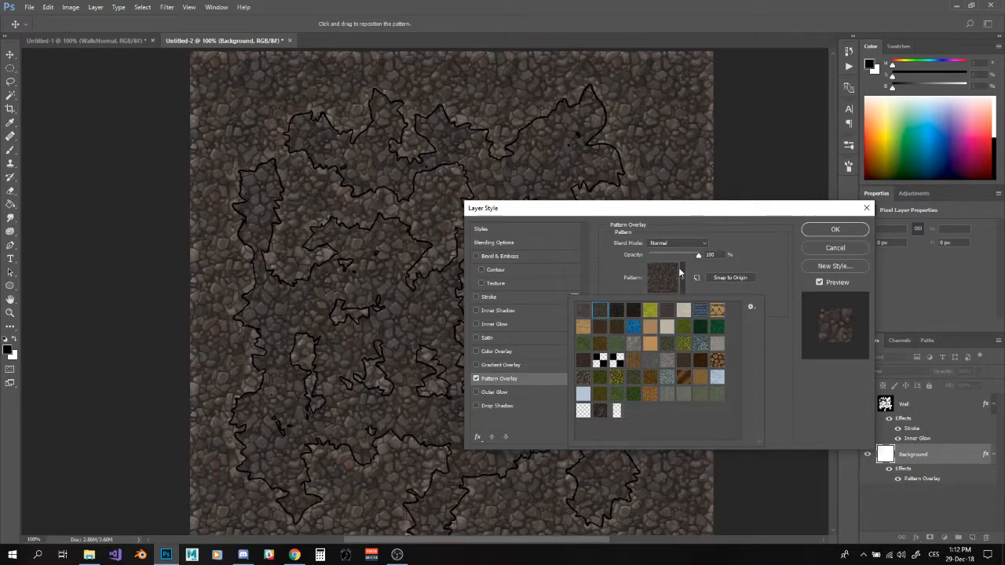
pyautogui.click(606, 328)
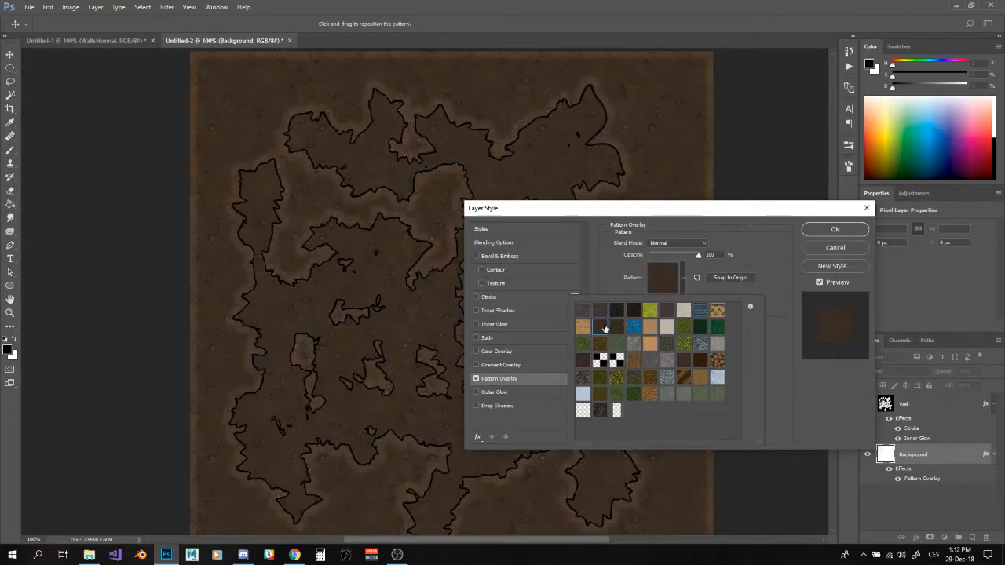
pyautogui.click(683, 278)
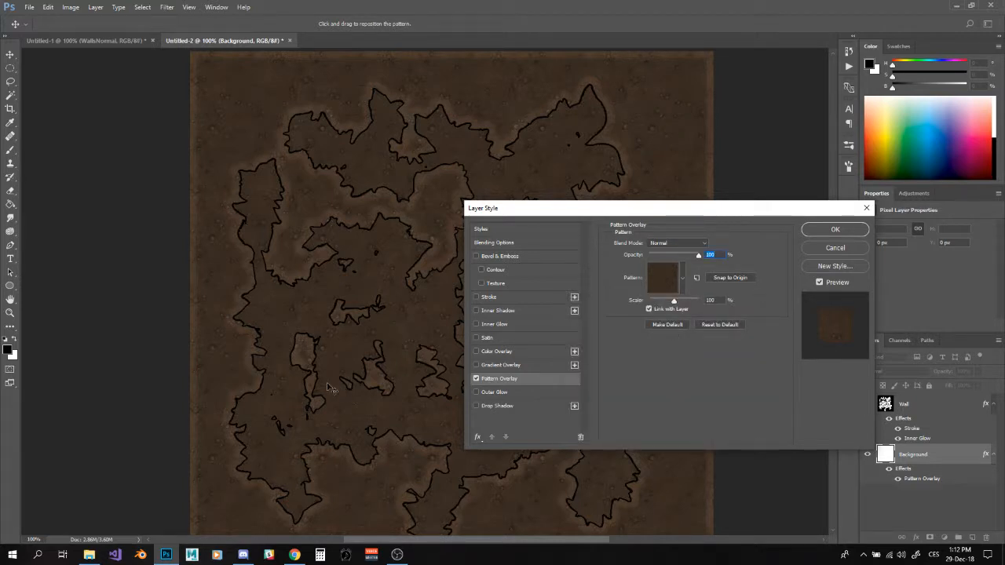
# Step: Try a 25% scale for the background pattern, set it to 50% and apply the layer style
pyautogui.doubleClick(718, 301)
pyautogui.write('25')
pyautogui.moveTo(715, 301); pyautogui.dragTo(688, 299)
pyautogui.write('50')
pyautogui.click(834, 229)
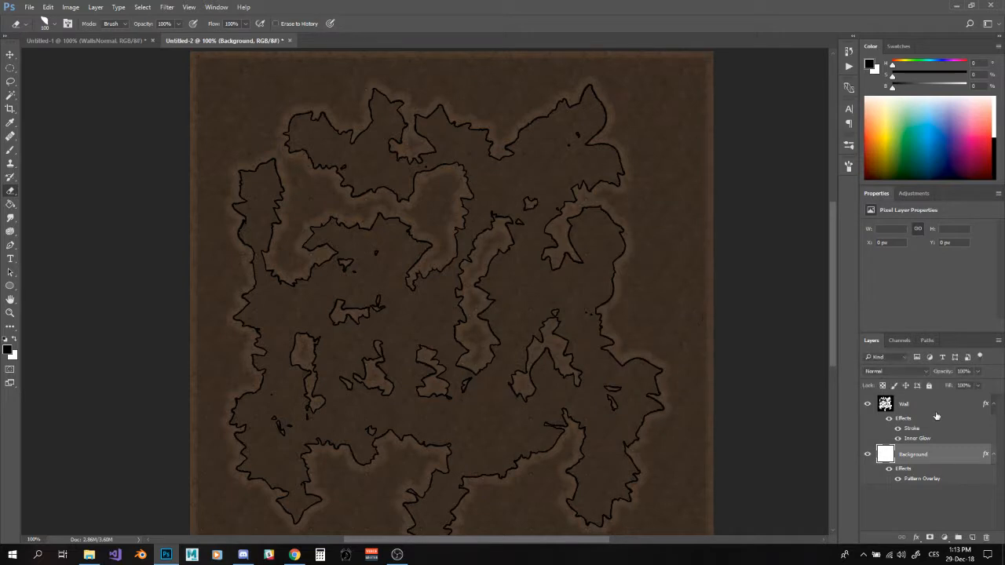
# Step: Add a Pattern Overlay with the dark rock pattern at 25% scale to the Wall layer and apply the style
pyautogui.click(904, 404)
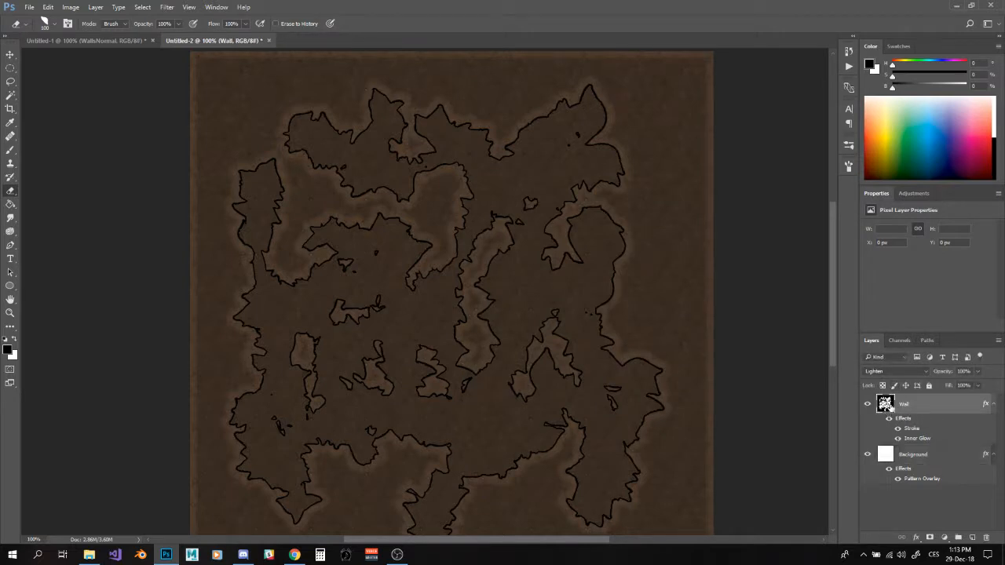
pyautogui.doubleClick(885, 404)
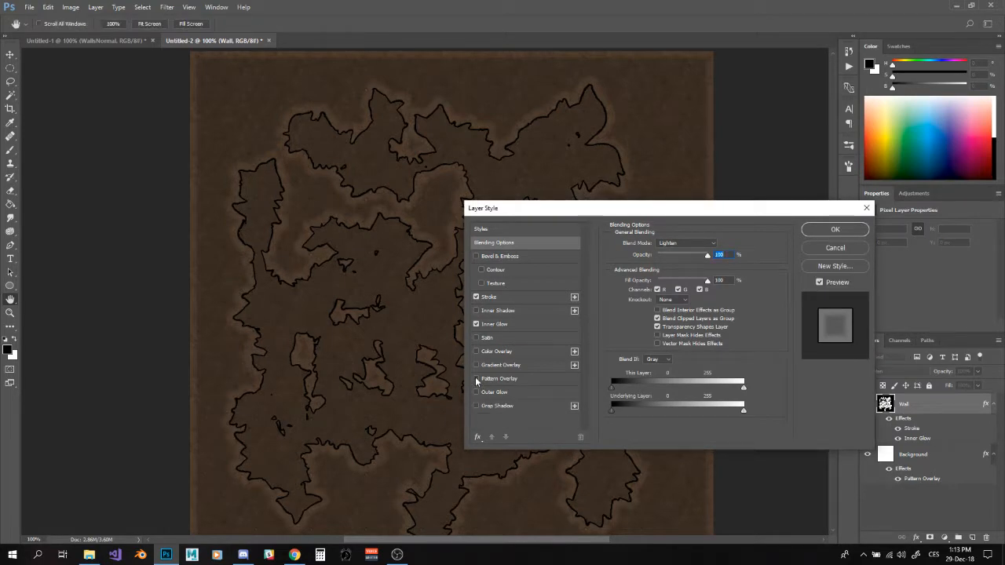
pyautogui.click(501, 379)
pyautogui.click(663, 277)
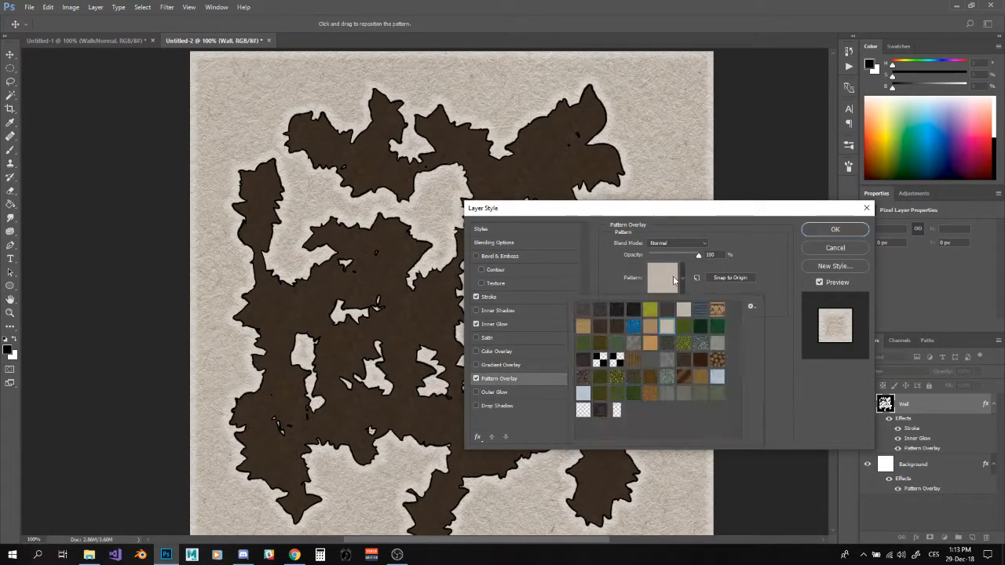
pyautogui.click(600, 310)
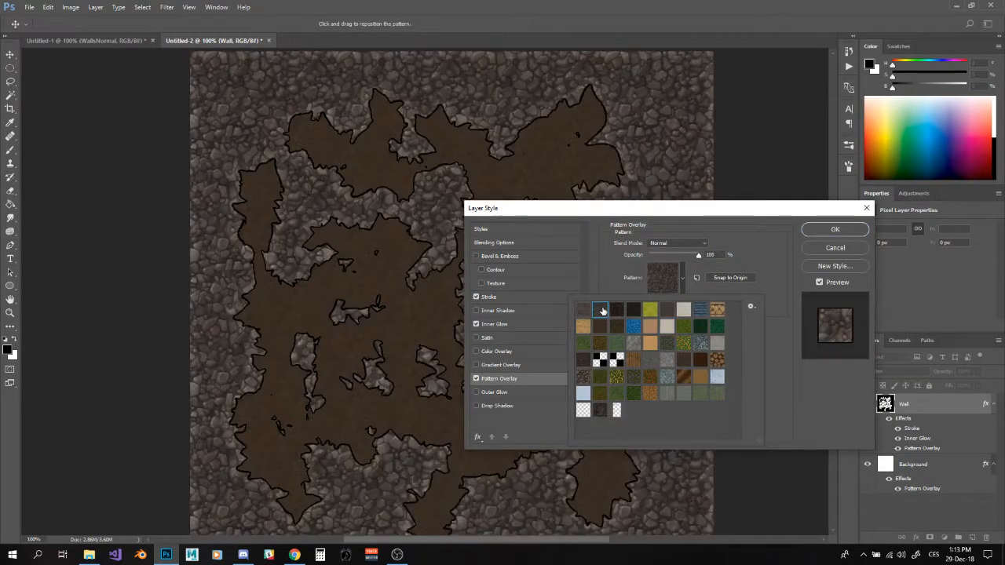
pyautogui.click(694, 281)
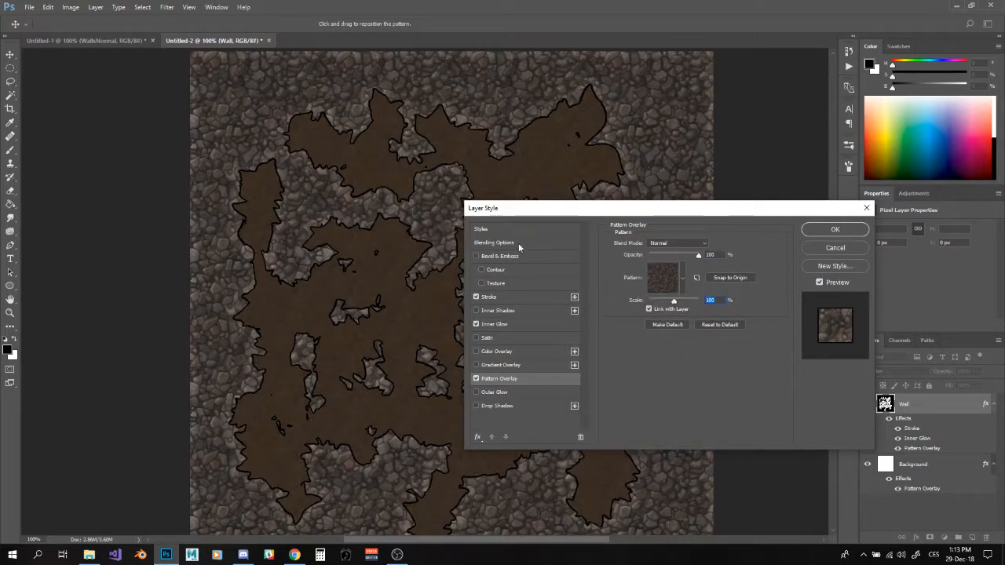
pyautogui.write('25')
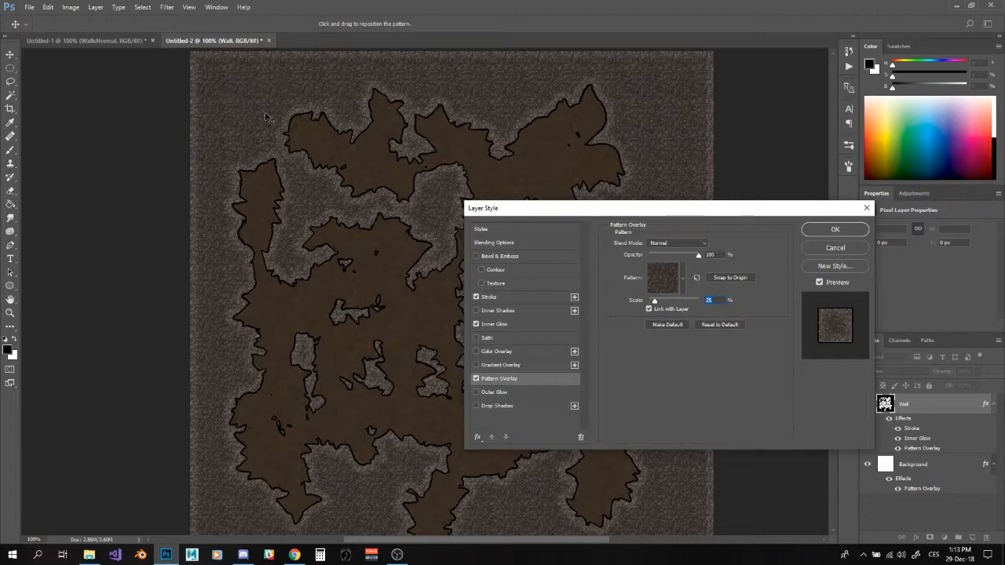
pyautogui.click(827, 232)
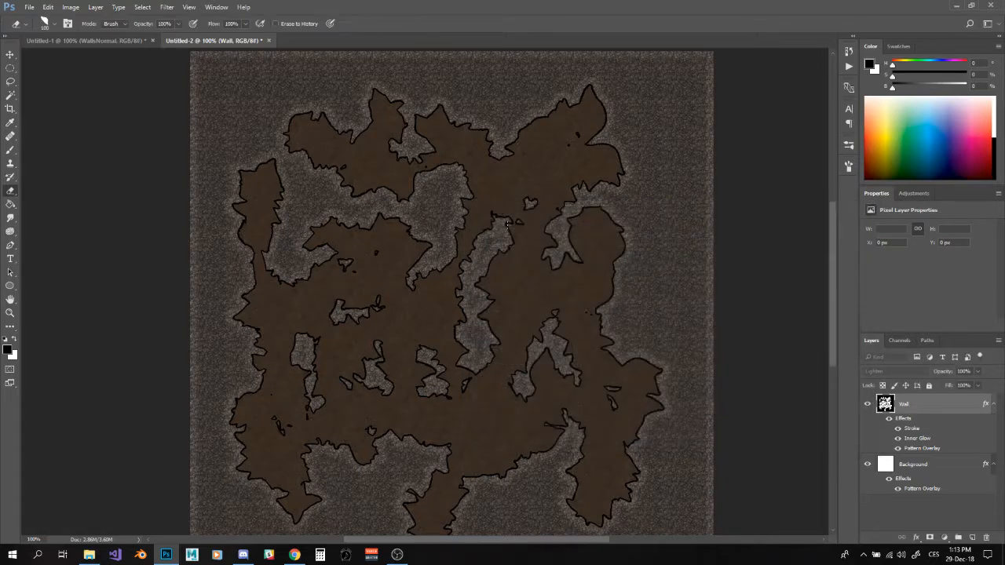
# Step: Set the Wall layer's Stroke to a size of 1 px and an opacity of 50%
pyautogui.scroll(1, 424, 283)
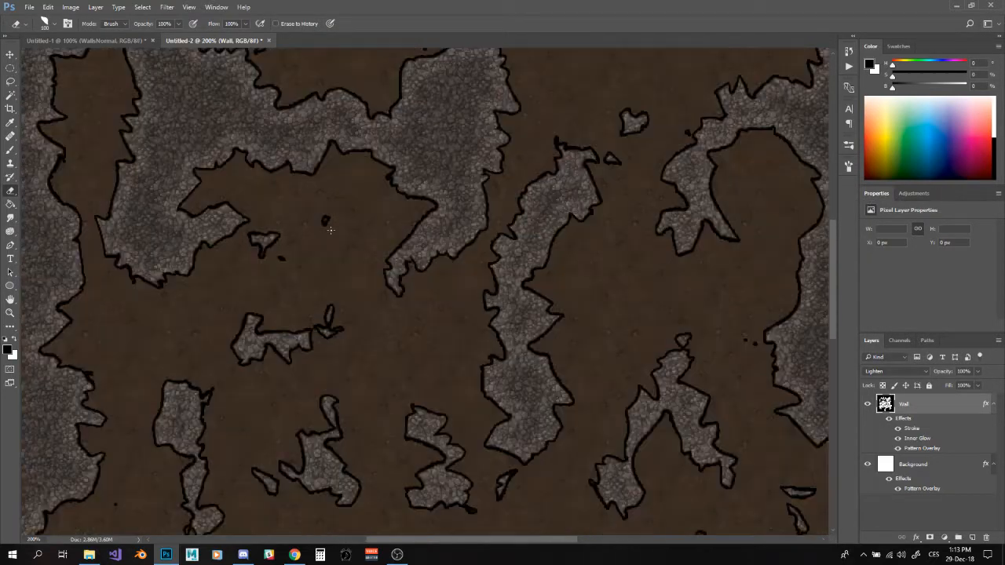
pyautogui.moveTo(235, 223); pyautogui.dragTo(333, 248)
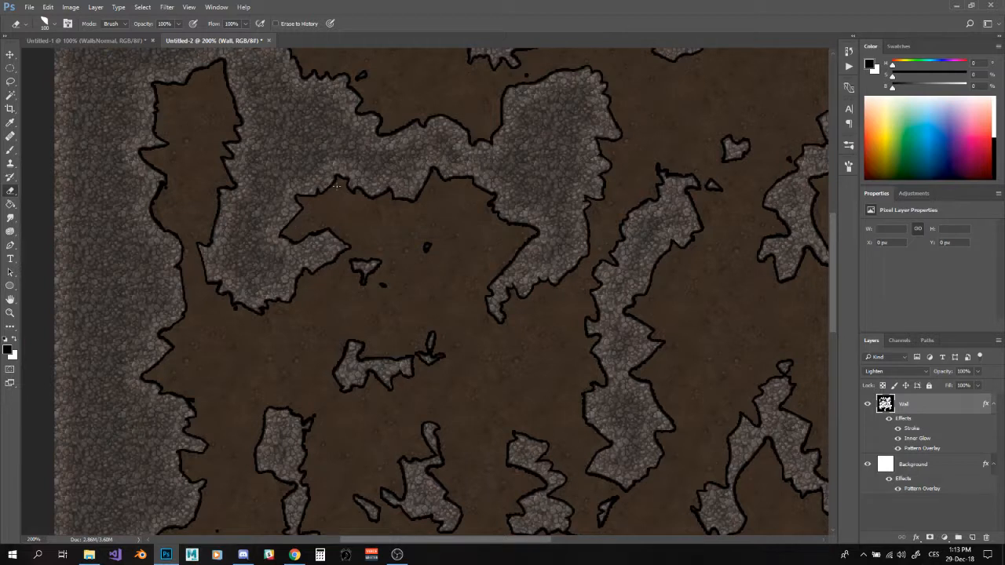
pyautogui.doubleClick(908, 430)
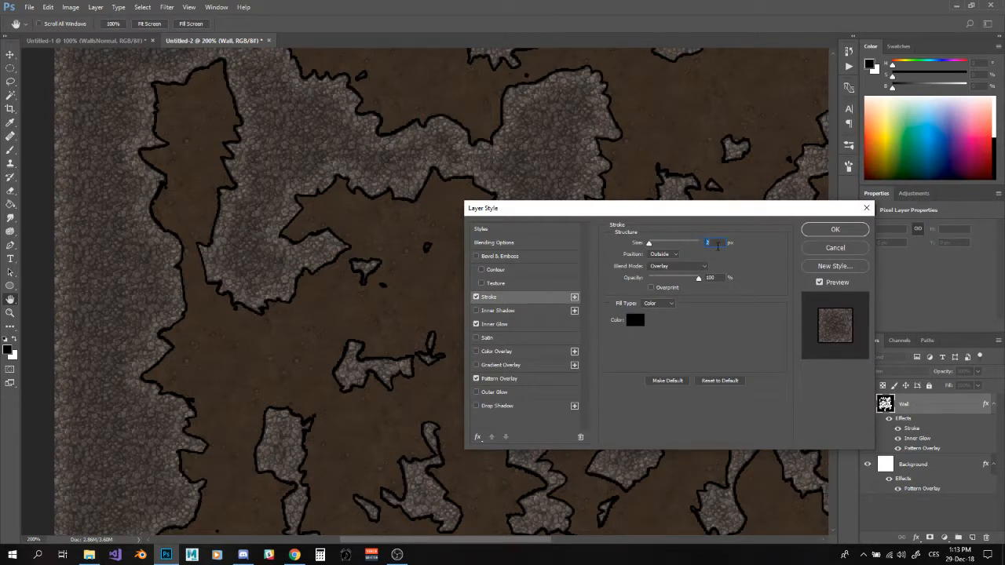
pyautogui.write('1')
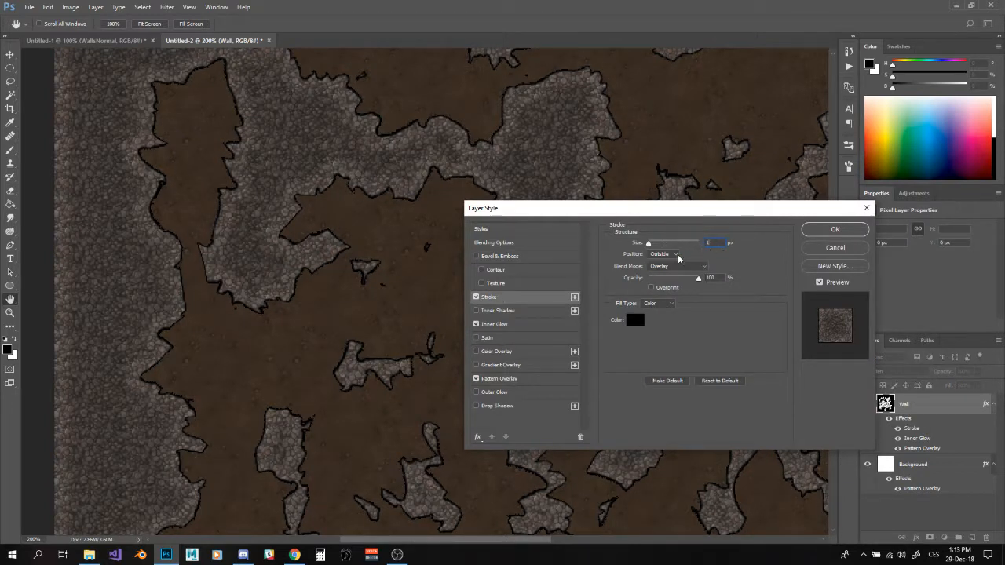
pyautogui.press('Tab')
pyautogui.write('50')
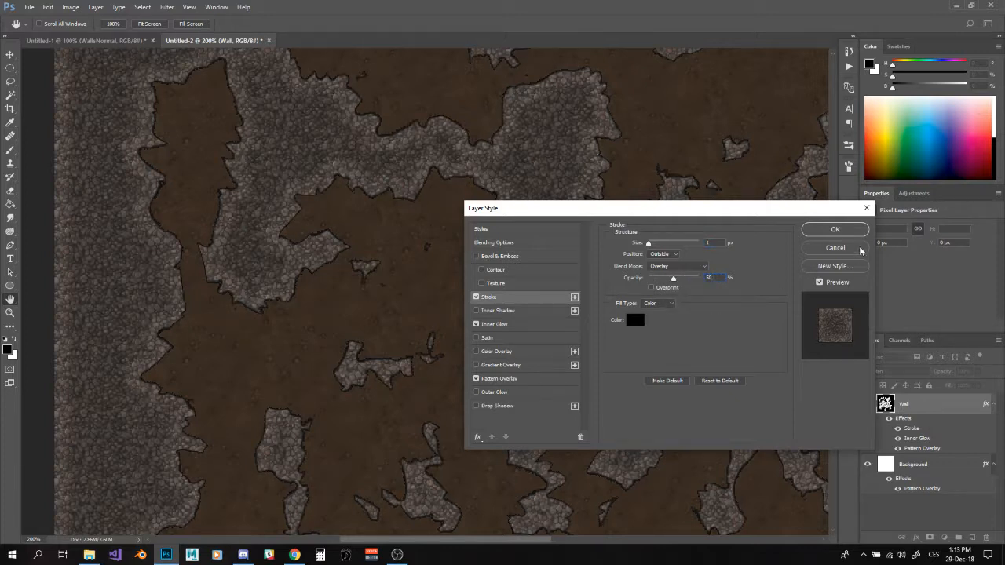
# Step: Try a 40% opacity for the wall's Inner Glow and return it to 30%
pyautogui.click(494, 325)
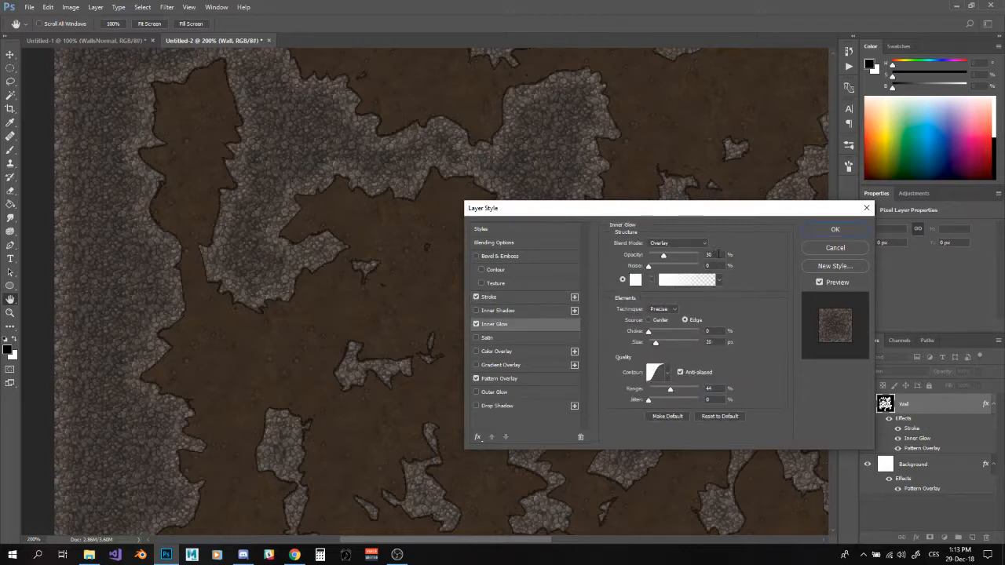
pyautogui.doubleClick(719, 255)
pyautogui.write('40')
pyautogui.write('30')
# Step: Enable Outer Glow on the Wall layer, try its Precise technique and return it to Softer
pyautogui.click(476, 392)
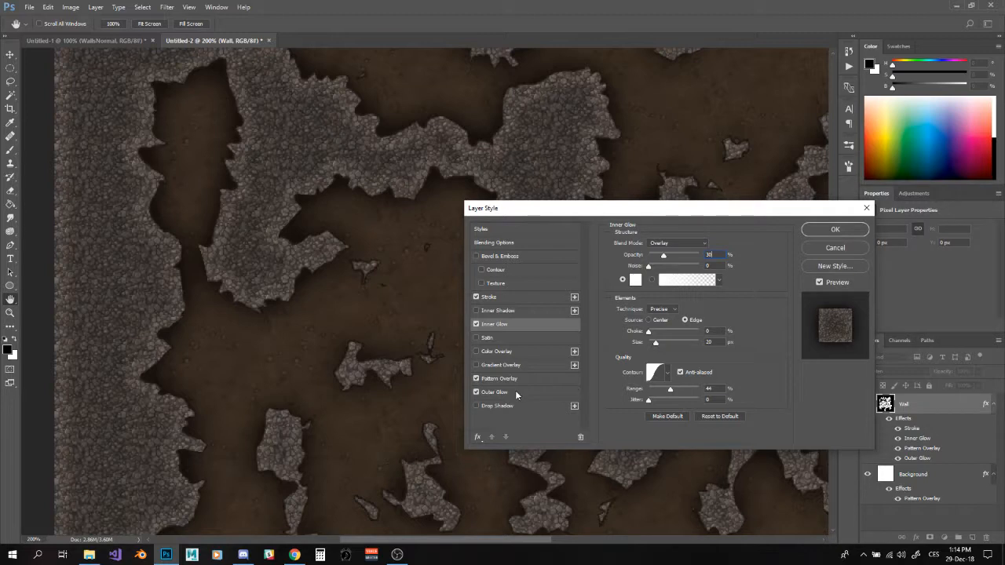
pyautogui.click(515, 392)
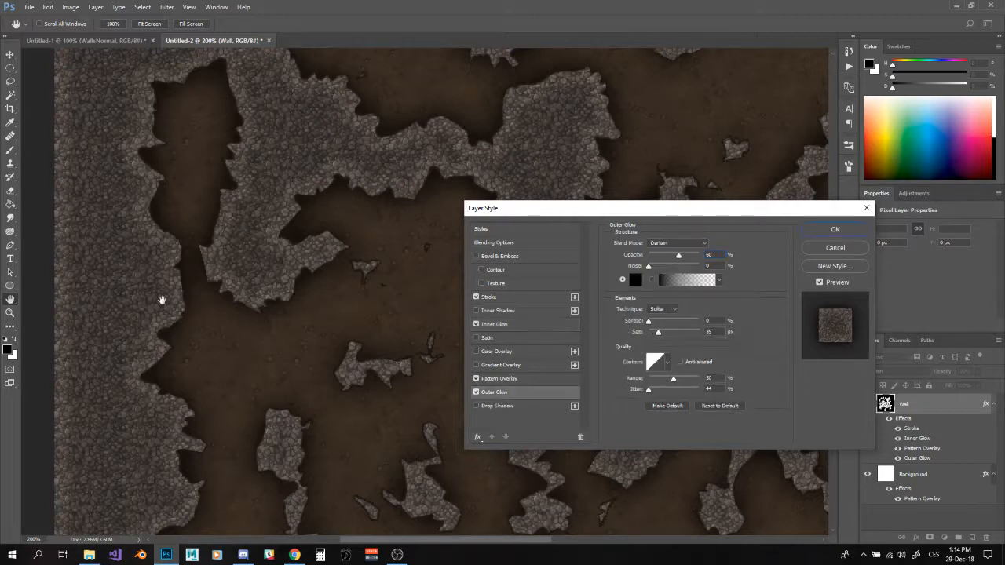
pyautogui.click(666, 311)
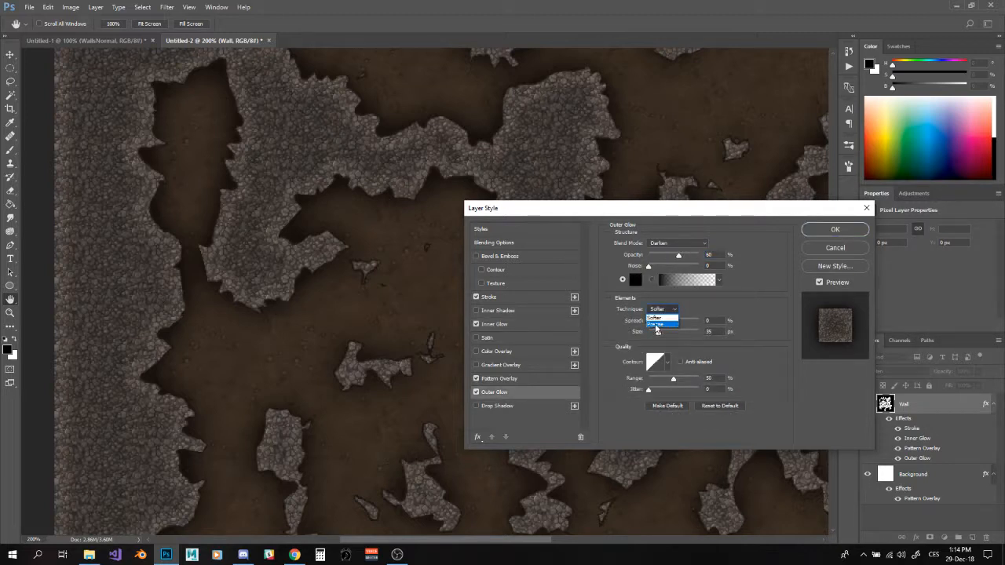
pyautogui.click(657, 323)
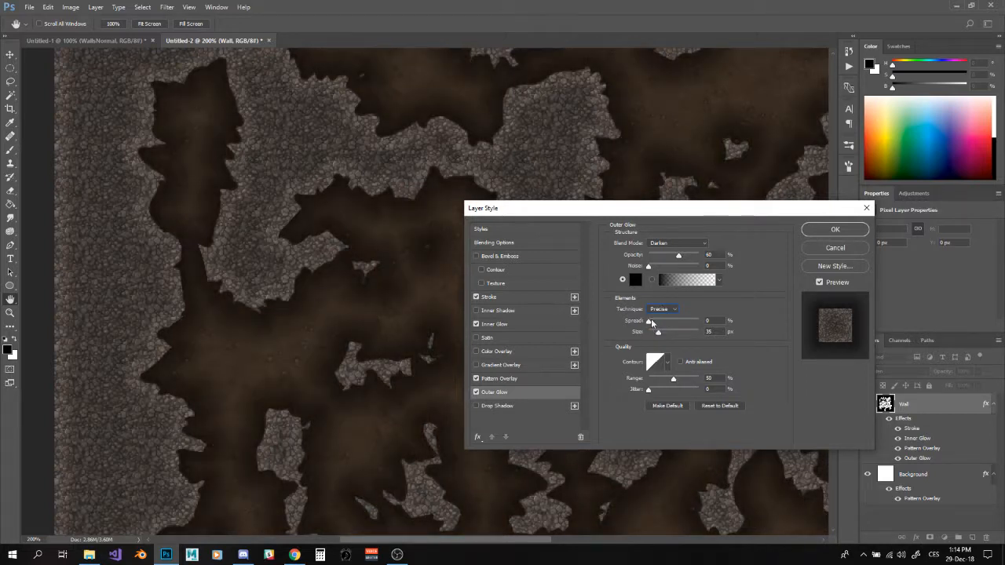
pyautogui.click(676, 310)
pyautogui.click(660, 297)
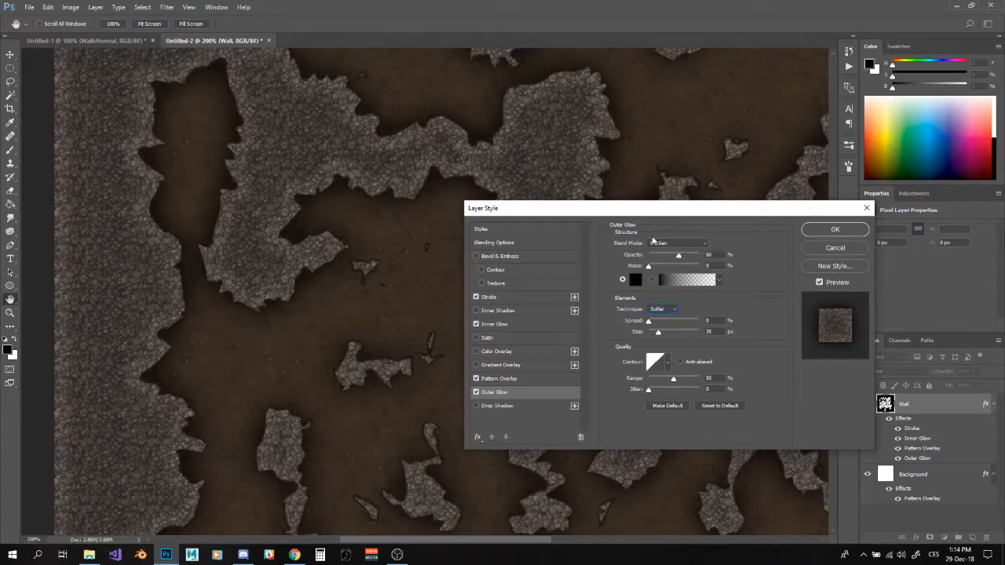
# Step: Try the Overlay blend mode for the wall's Outer Glow and return it to Darken
pyautogui.click(666, 245)
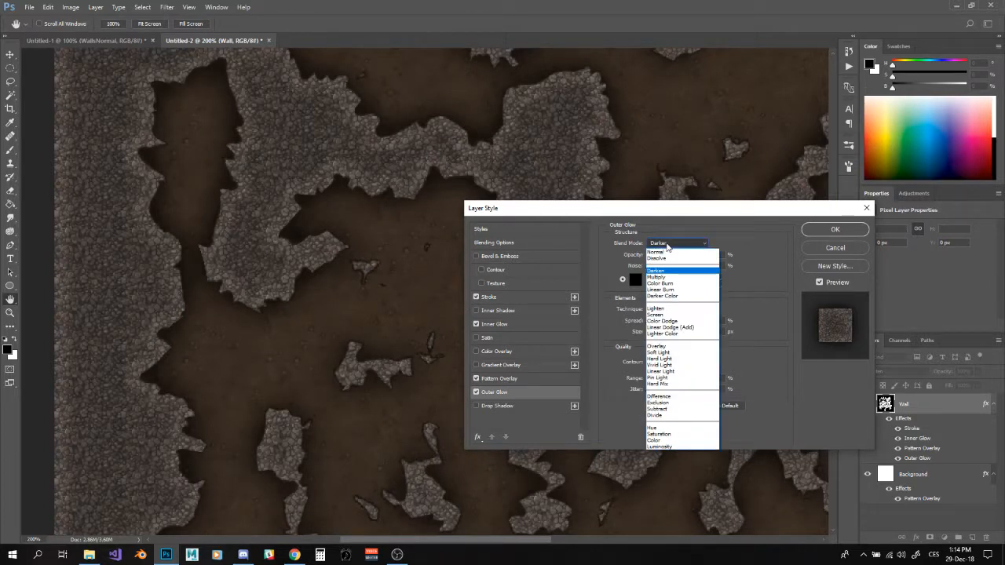
pyautogui.click(669, 347)
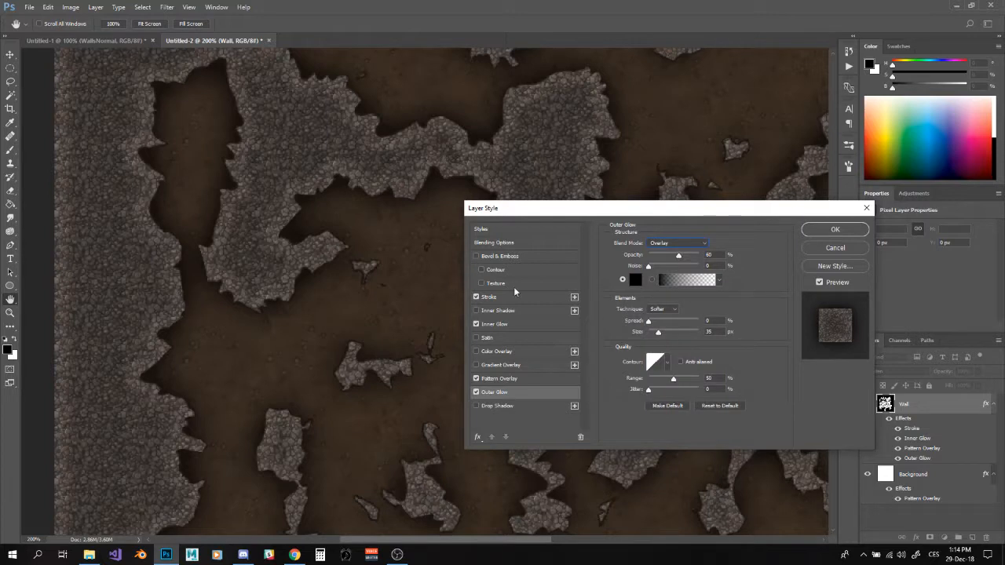
pyautogui.click(673, 243)
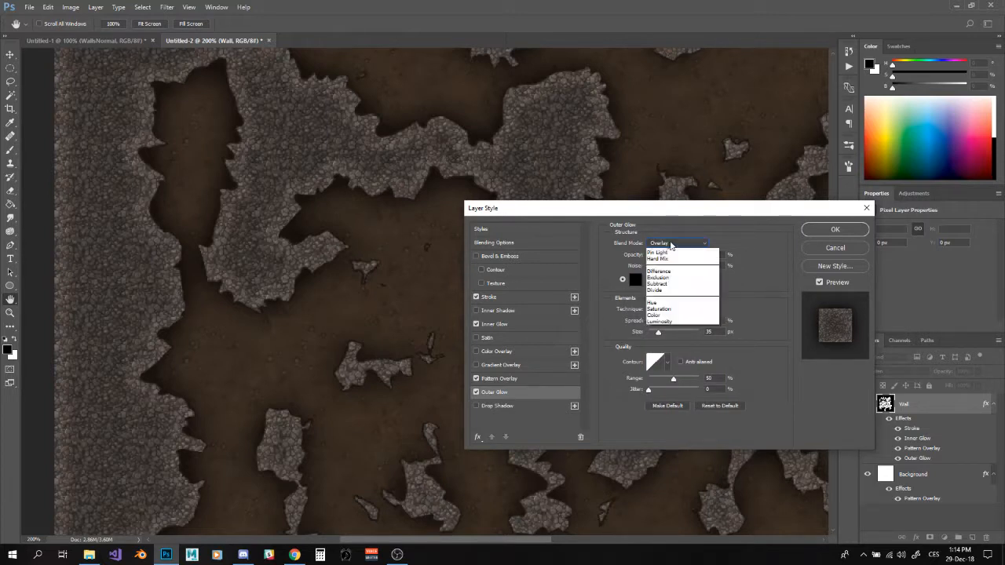
pyautogui.click(659, 271)
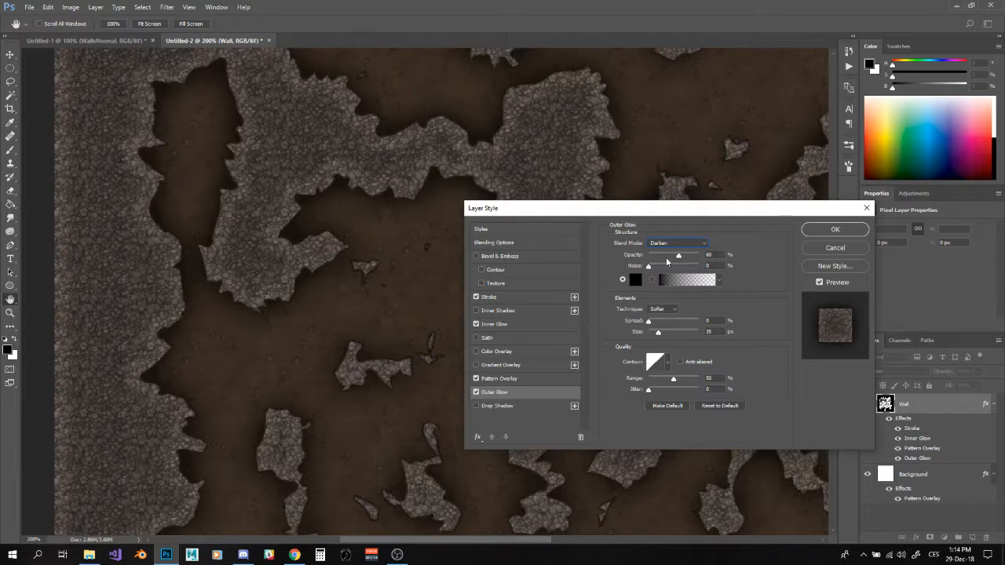
# Step: Set the wall's Outer Glow to 63% opacity and 51 px size, and apply the layer style
pyautogui.moveTo(681, 257)
pyautogui.mouseDown()
pyautogui.moveTo(696, 257)
pyautogui.moveTo(681, 255)
pyautogui.mouseUp()
pyautogui.moveTo(648, 322)
pyautogui.mouseDown()
pyautogui.moveTo(668, 327)
pyautogui.moveTo(646, 322)
pyautogui.mouseUp()
pyautogui.moveTo(657, 336); pyautogui.dragTo(665, 335)
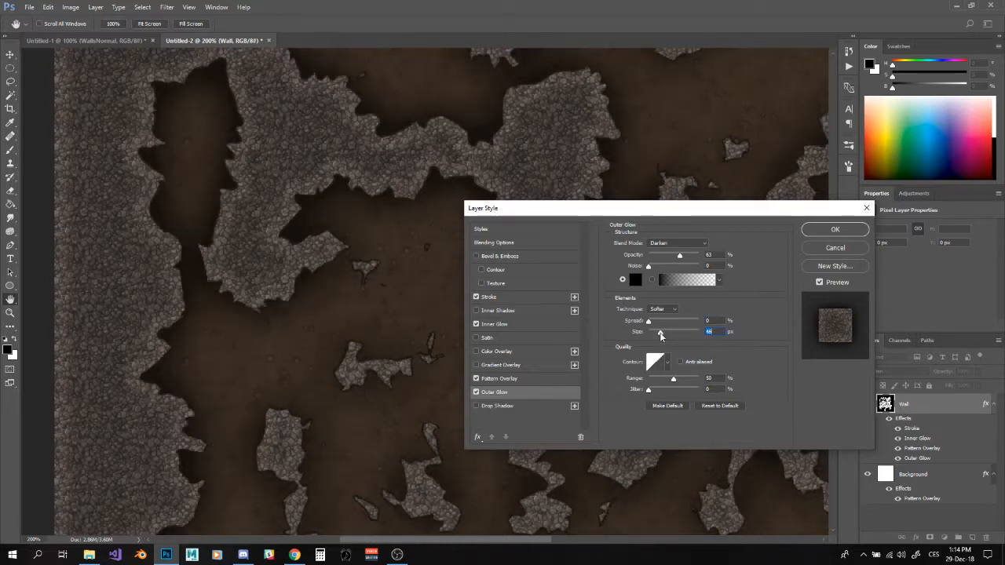
pyautogui.moveTo(660, 335); pyautogui.dragTo(662, 335)
pyautogui.click(835, 229)
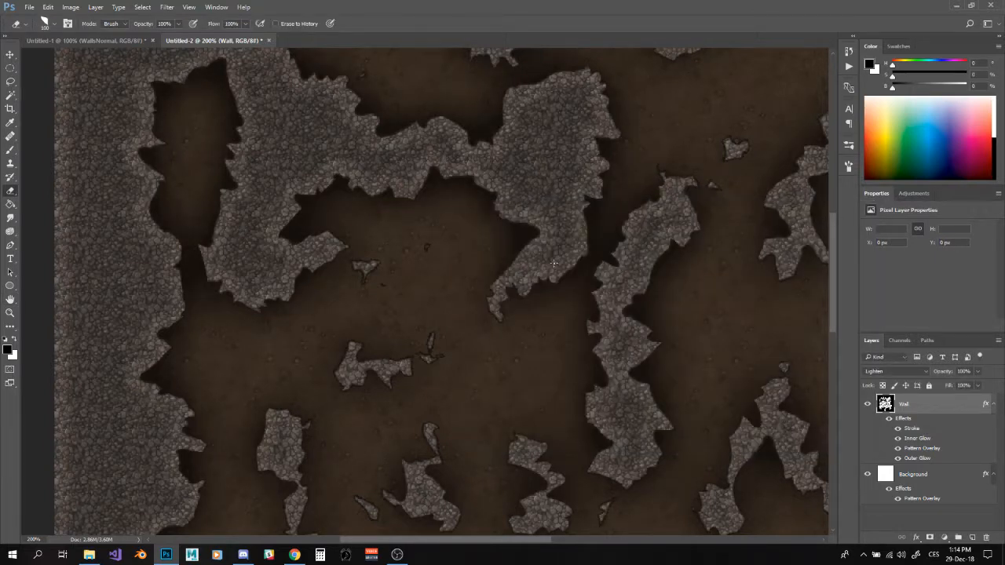
# Step: Examine the styled cave walls up close and as a whole, and compare them with the wall samples in Untitled-1
pyautogui.scroll(-1, 555, 264)
pyautogui.scroll(-1, 555, 264)
pyautogui.scroll(1, 452, 352)
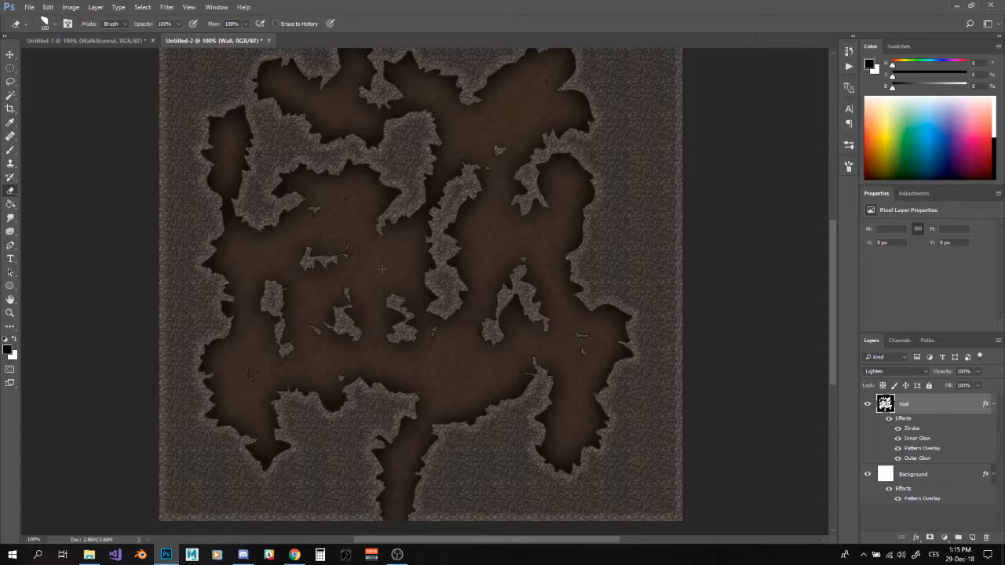
pyautogui.moveTo(382, 269); pyautogui.dragTo(401, 202)
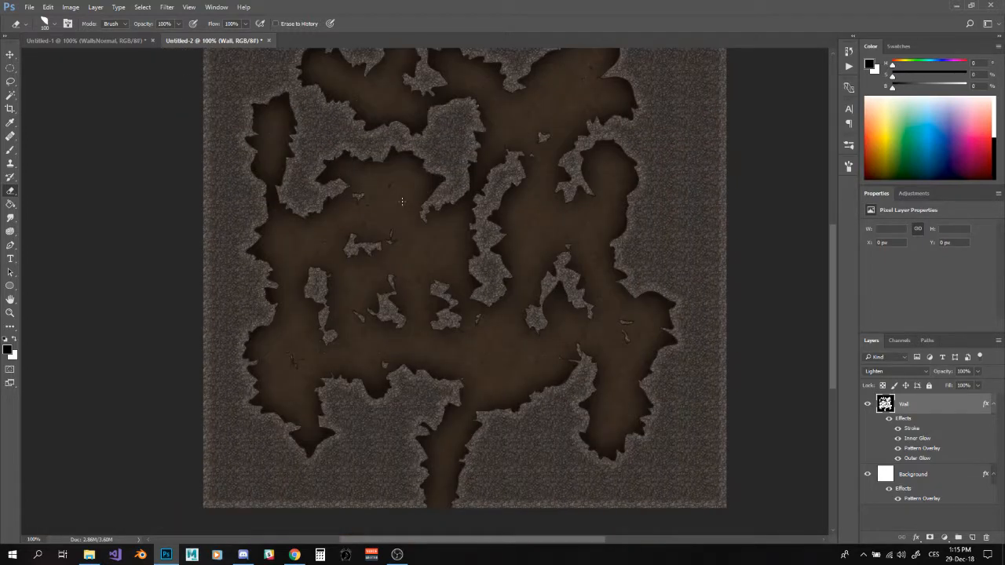
pyautogui.scroll(1, 397, 250)
pyautogui.moveTo(599, 366); pyautogui.dragTo(489, 244)
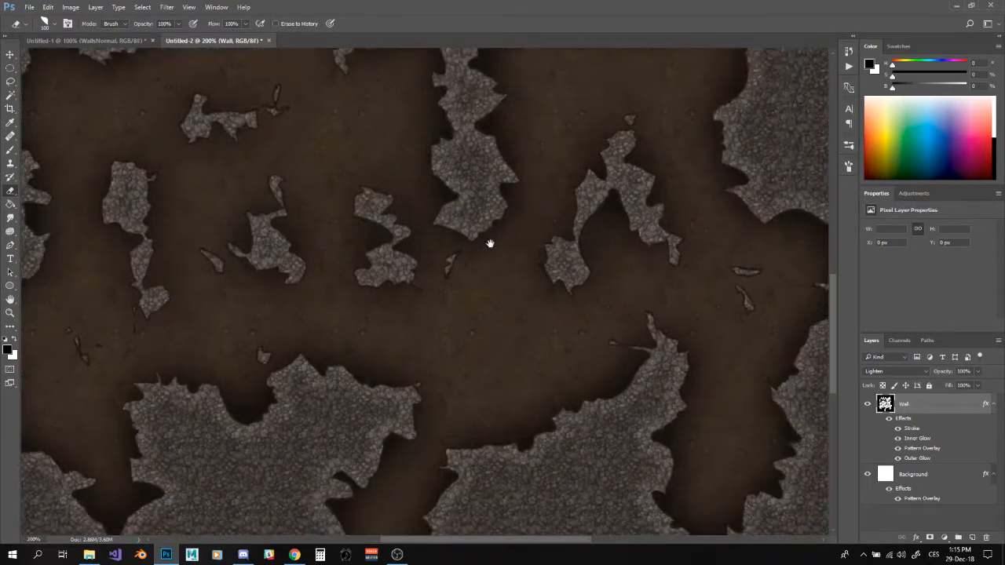
pyautogui.scroll(-1, 490, 244)
pyautogui.click(114, 40)
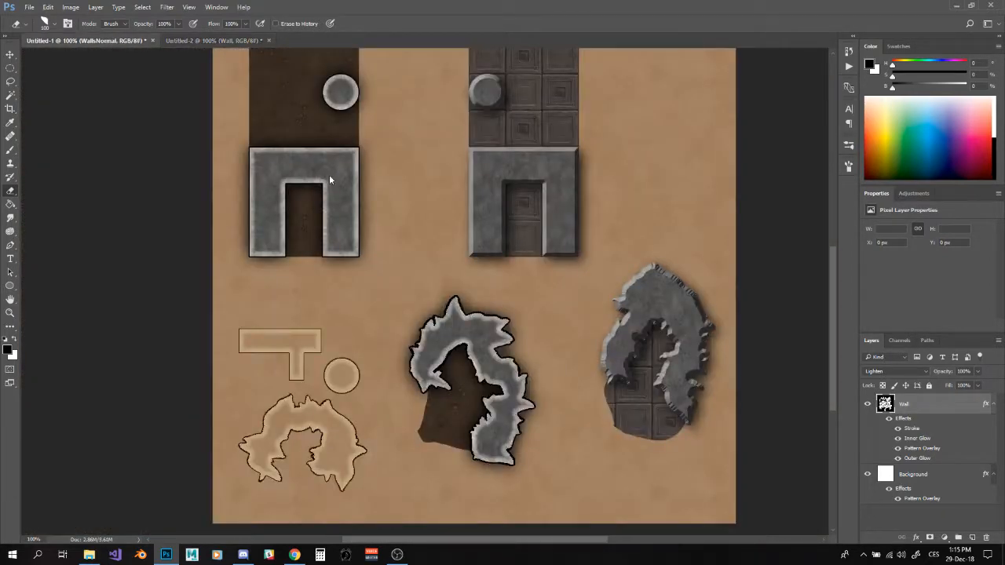
pyautogui.click(212, 40)
# Step: Turn off the Wall layer's Stroke effect and compare the walls with Outer Glow off and on
pyautogui.scroll(2, 489, 214)
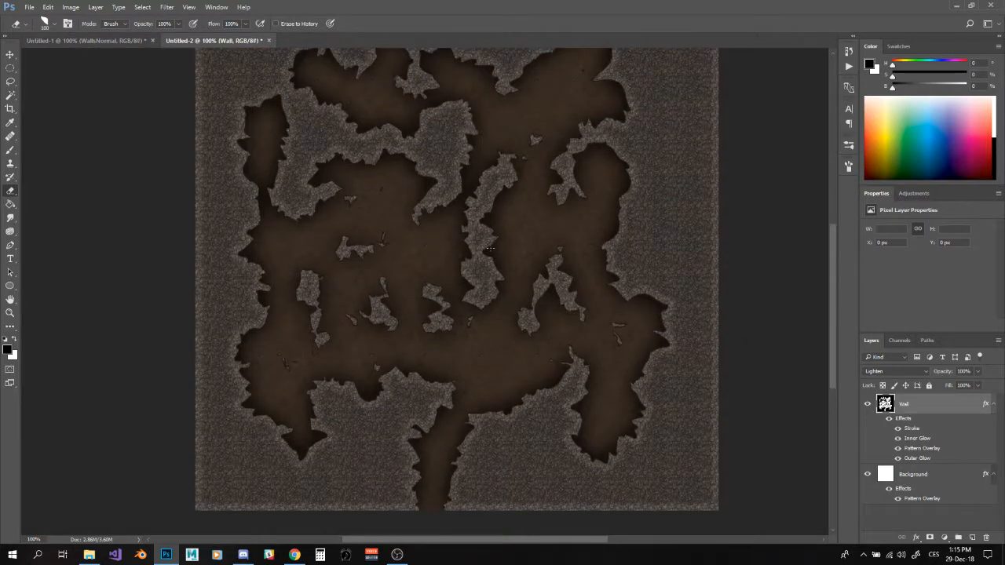
pyautogui.scroll(1, 517, 274)
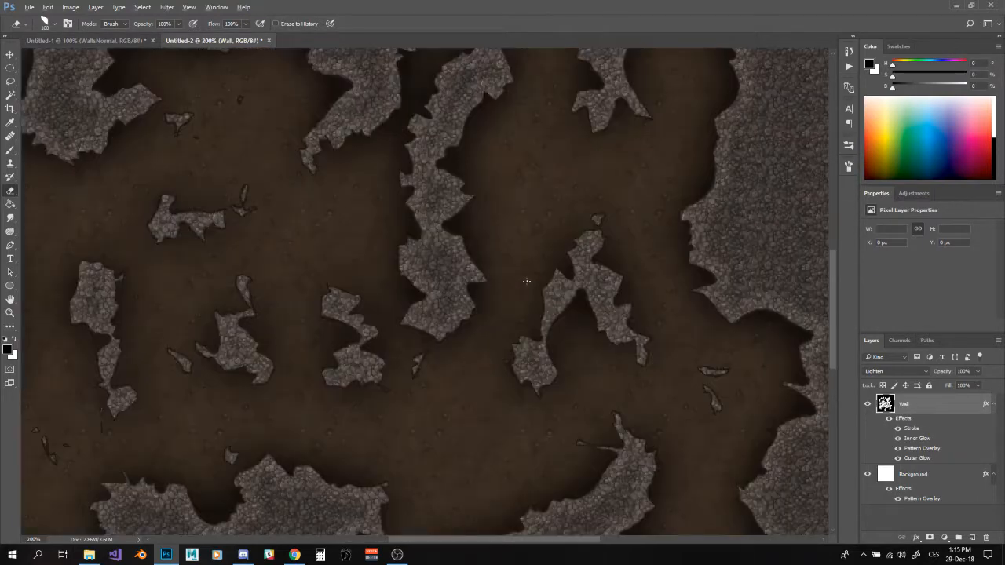
pyautogui.doubleClick(911, 429)
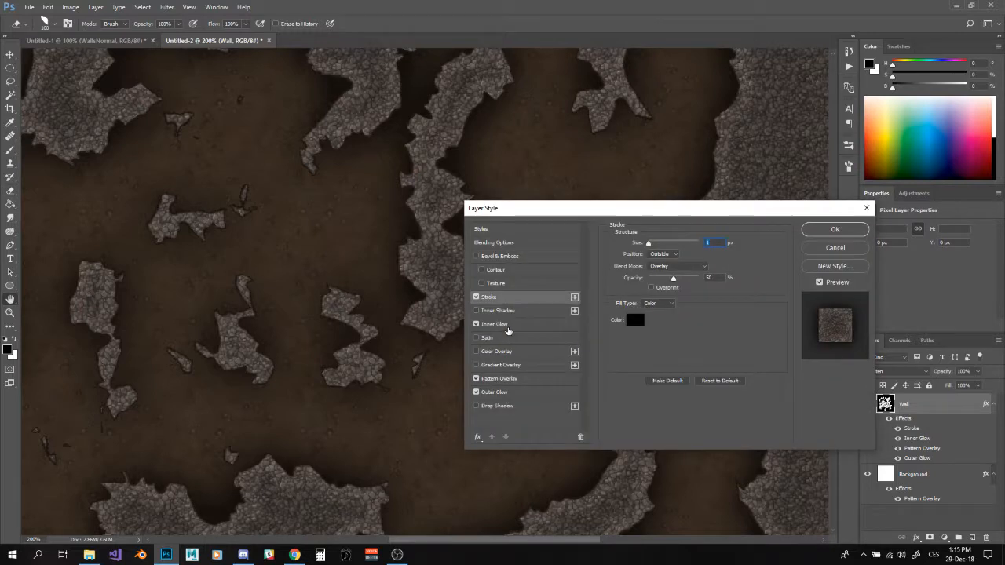
pyautogui.click(476, 297)
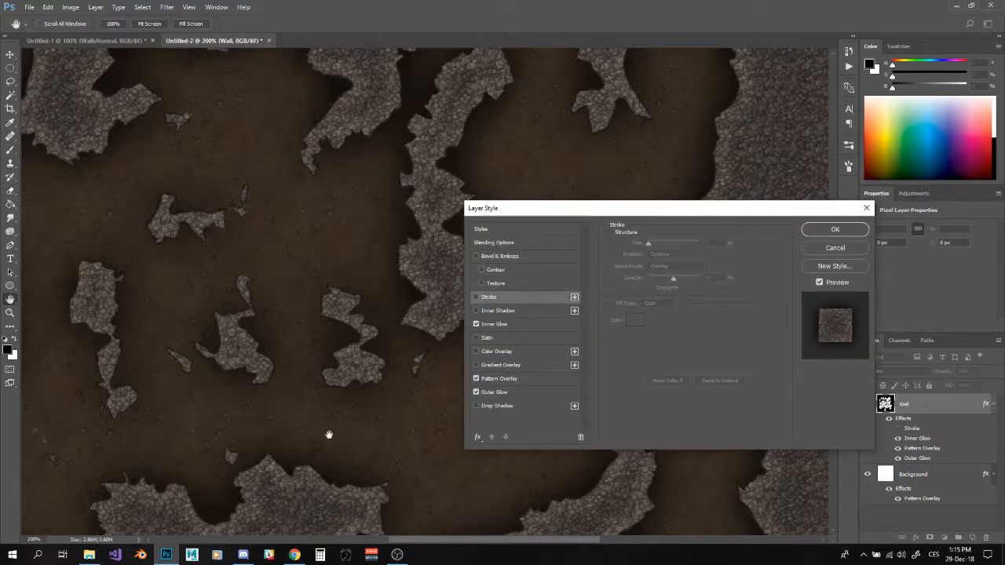
pyautogui.click(476, 392)
pyautogui.click(497, 393)
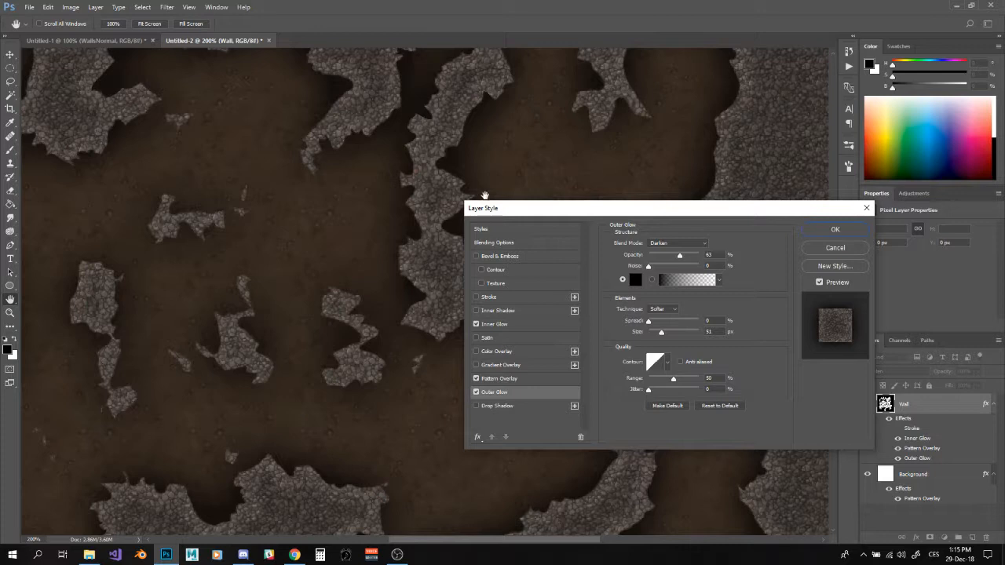
# Step: Replace the wall's Outer Glow effect with Bevel & Emboss after briefly trying Drop Shadow
pyautogui.click(476, 392)
pyautogui.click(476, 406)
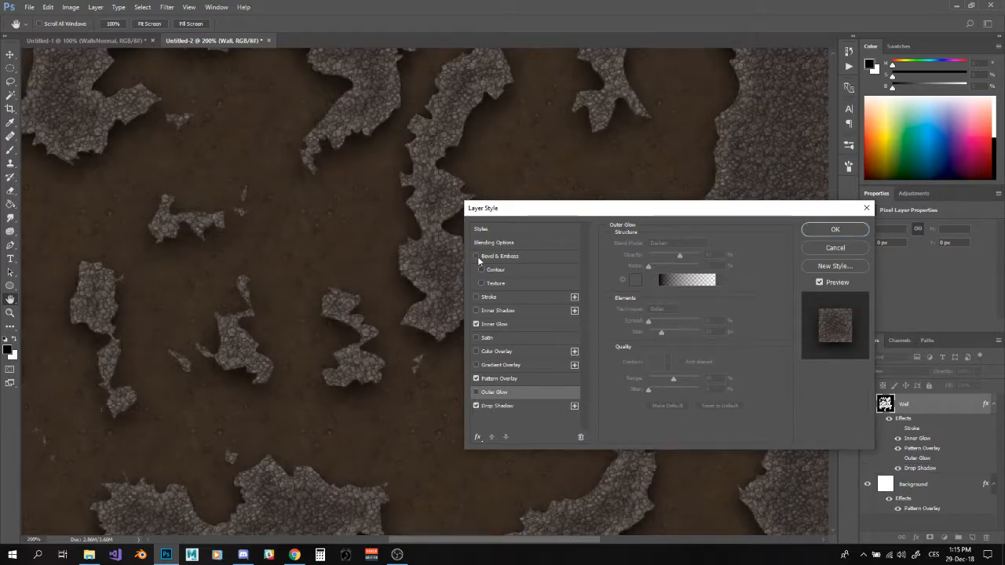
pyautogui.click(476, 406)
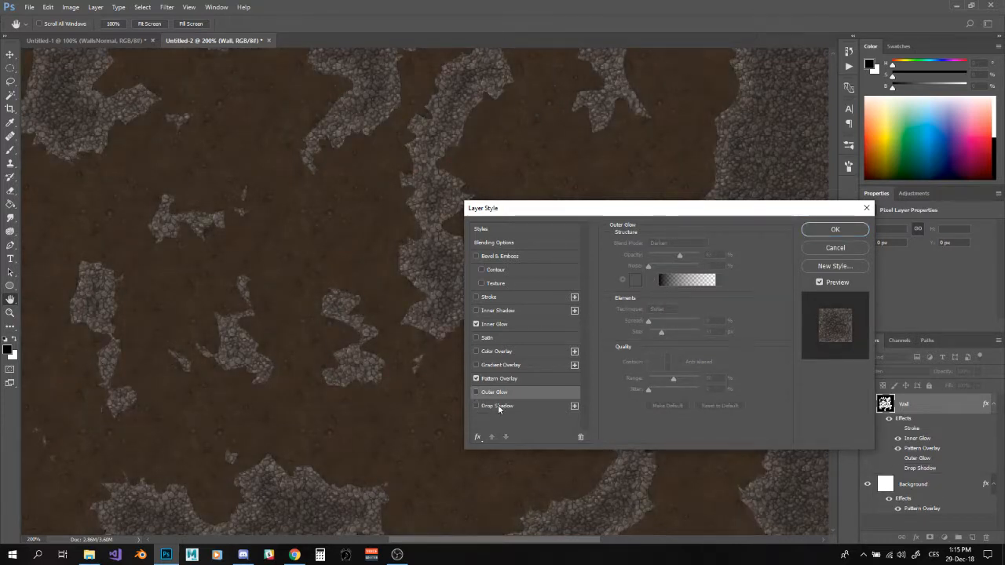
pyautogui.click(476, 256)
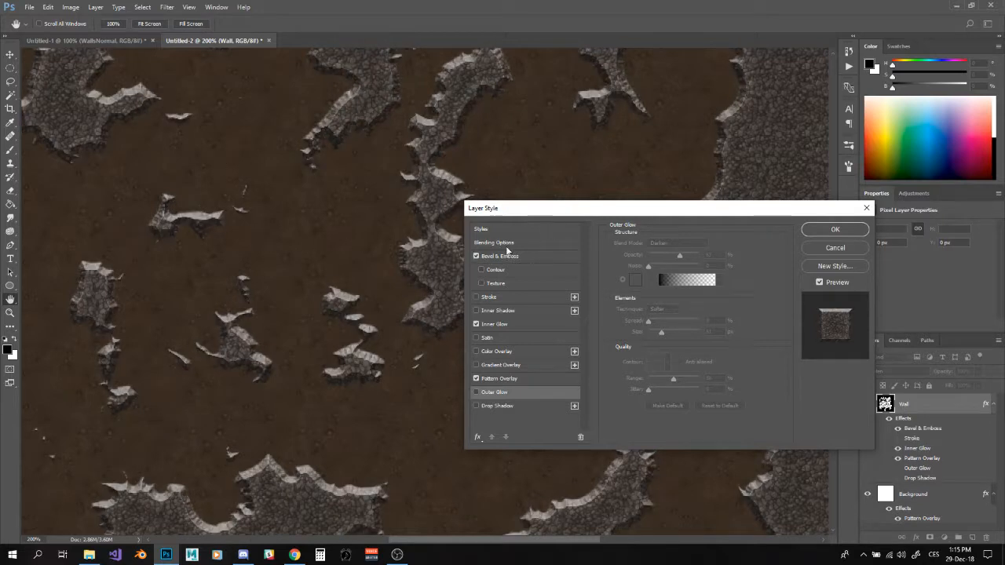
pyautogui.click(507, 253)
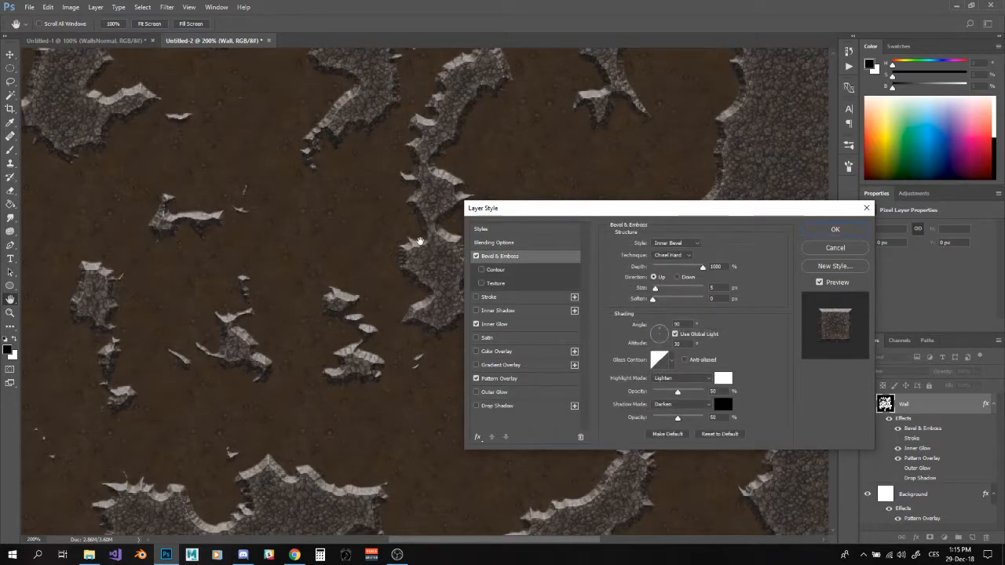
# Step: Try the Outer Bevel, Emboss and Stroke Emboss styles for the wall's bevel and return to Inner Bevel
pyautogui.click(668, 245)
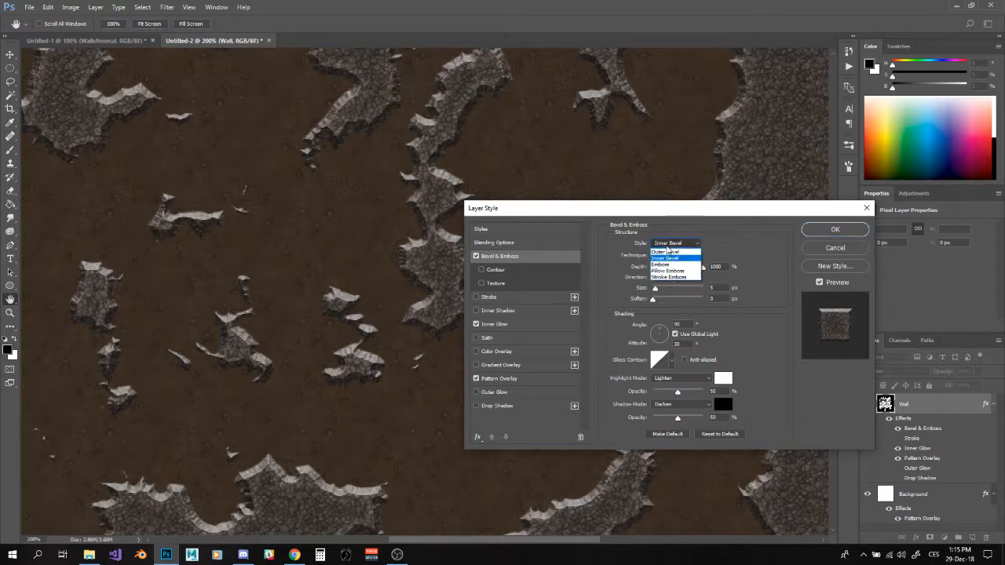
pyautogui.click(664, 259)
pyautogui.scroll(1, 669, 246)
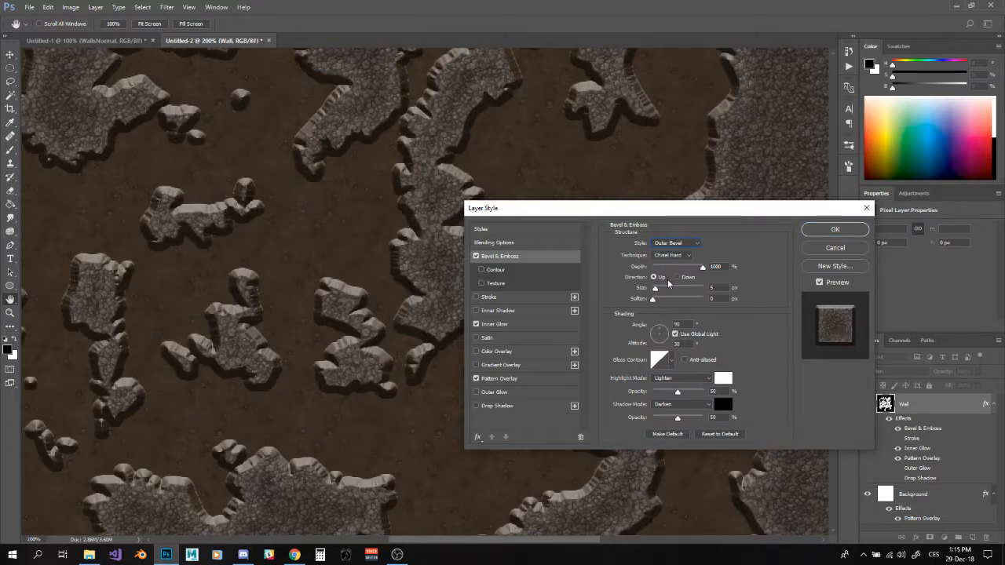
pyautogui.scroll(-1, 672, 248)
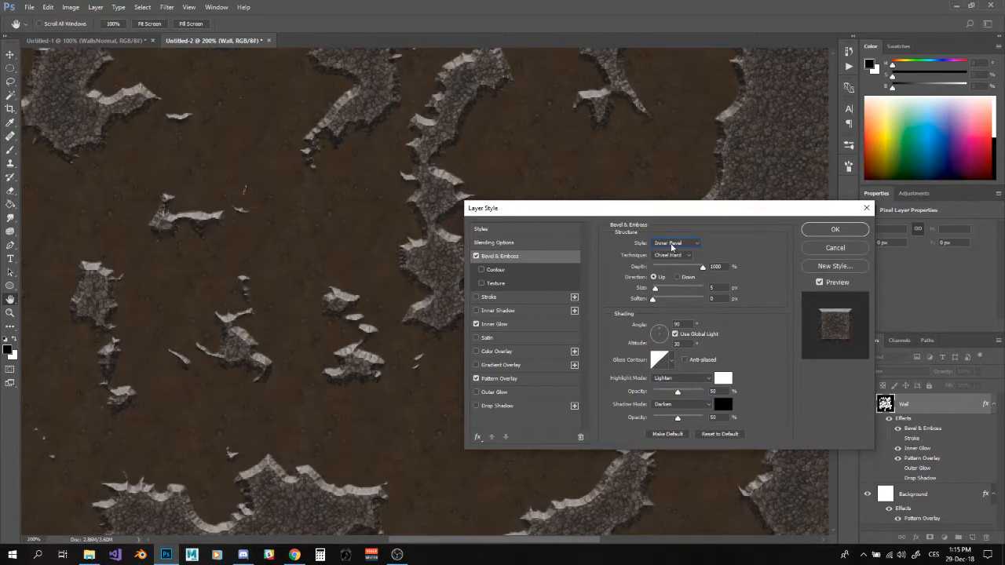
pyautogui.scroll(1, 672, 246)
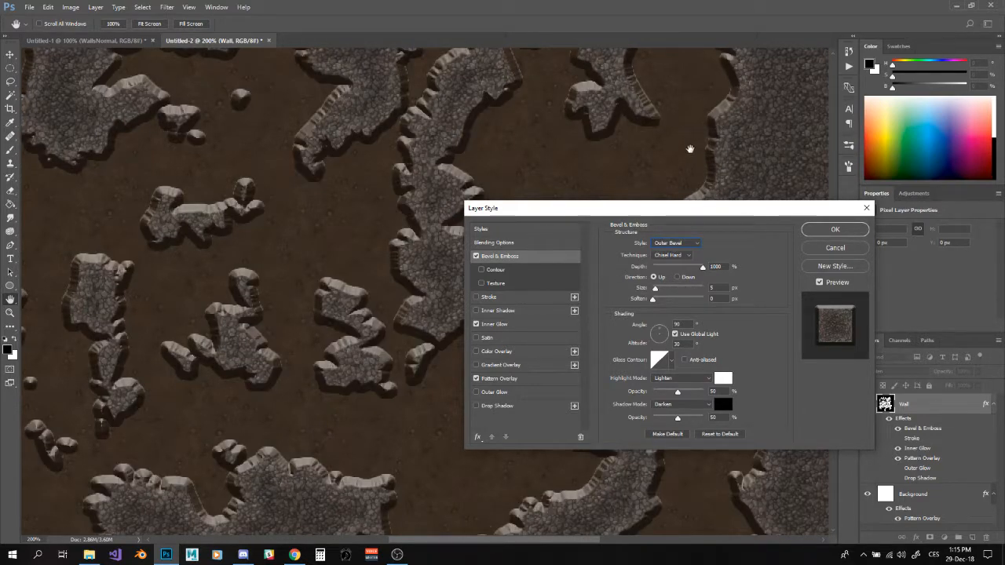
pyautogui.scroll(-2, 677, 244)
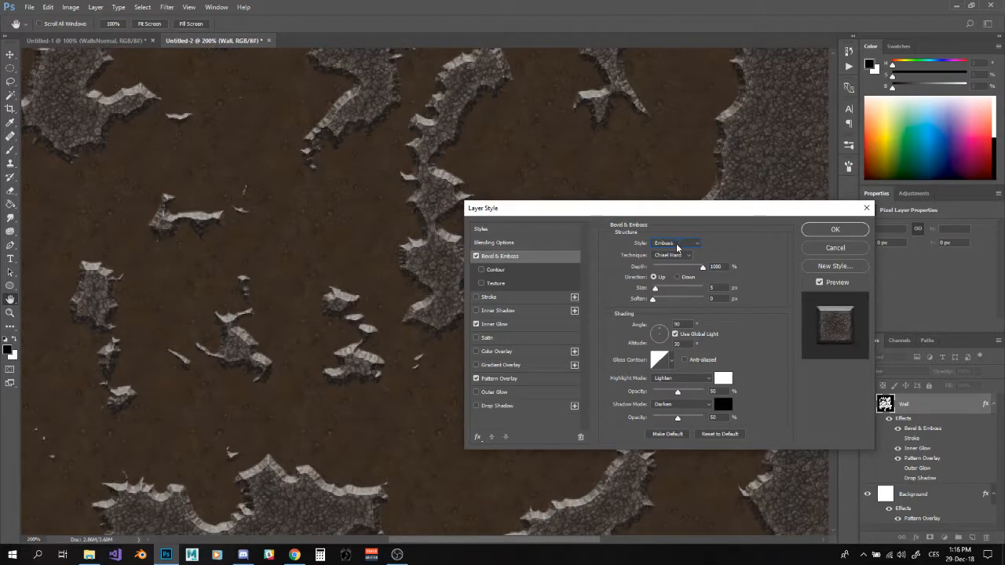
pyautogui.scroll(-2, 676, 243)
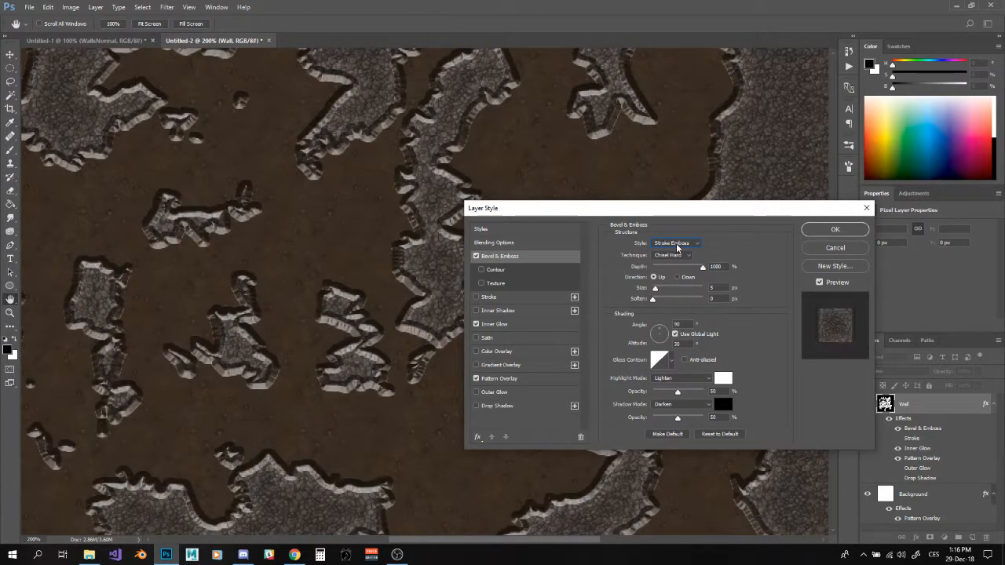
pyautogui.scroll(3, 676, 244)
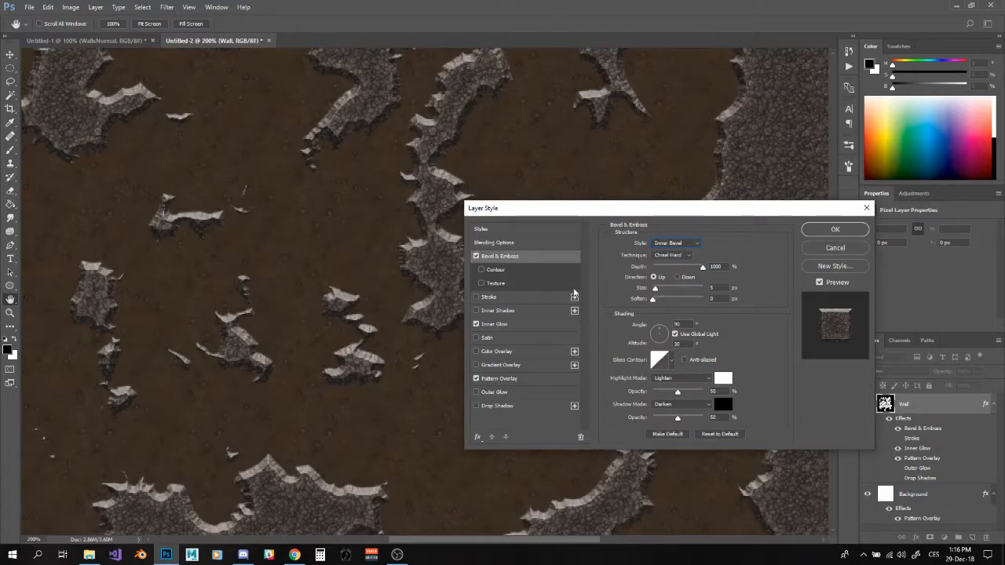
# Step: Try another bevel technique and the Down direction on the wall, returning to Chisel Hard and Up
pyautogui.click(662, 258)
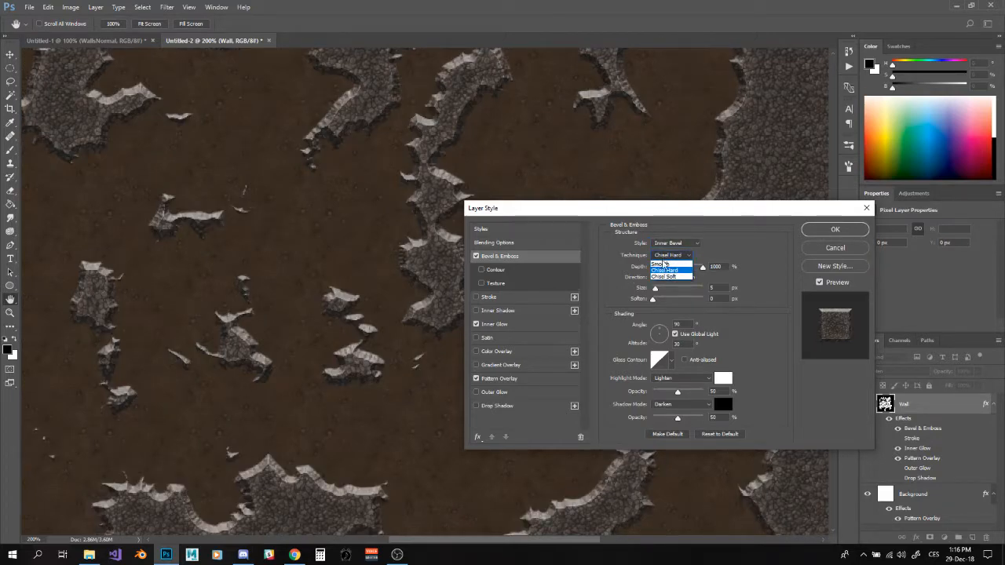
pyautogui.click(662, 262)
pyautogui.scroll(-1, 666, 257)
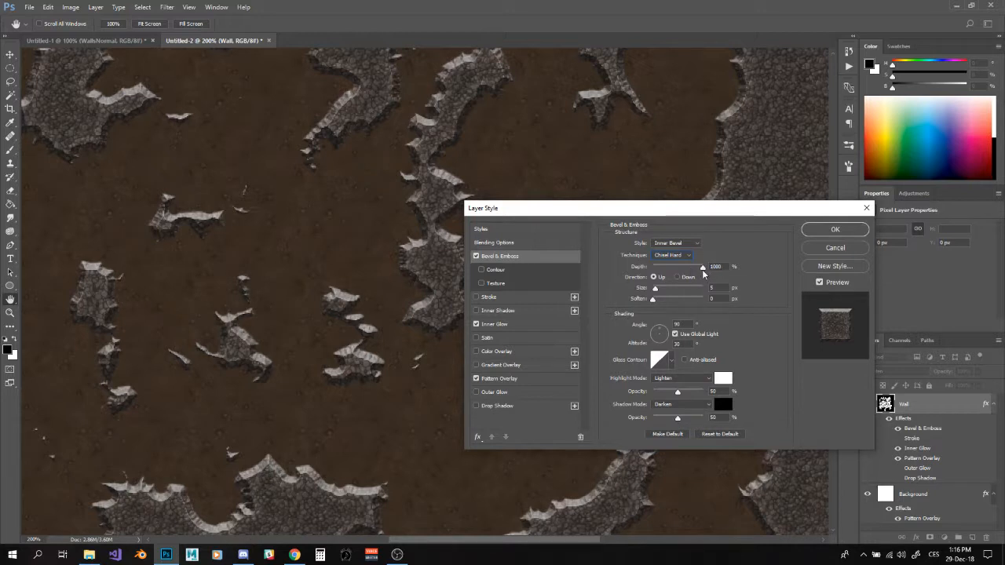
pyautogui.click(703, 267)
pyautogui.click(677, 278)
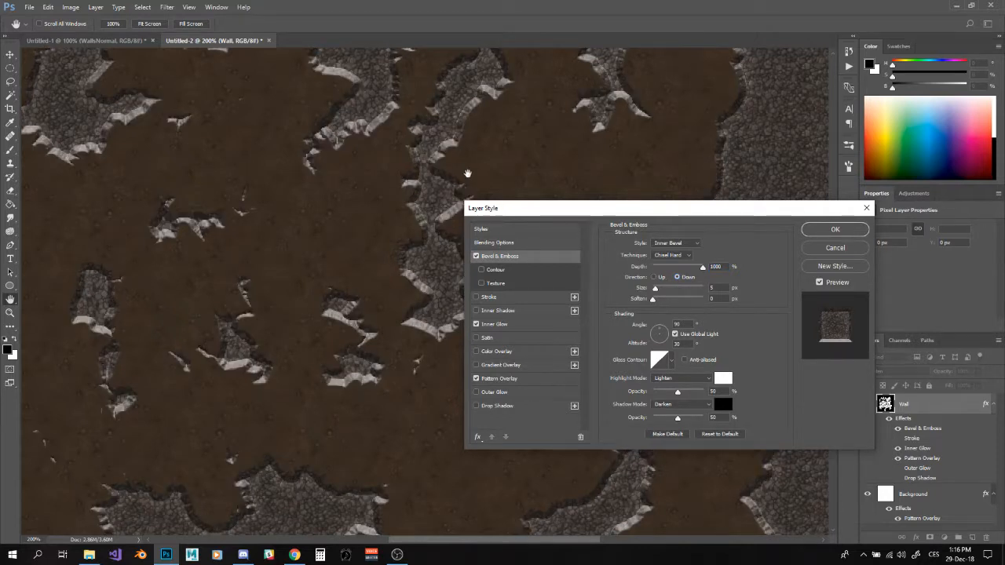
pyautogui.click(654, 278)
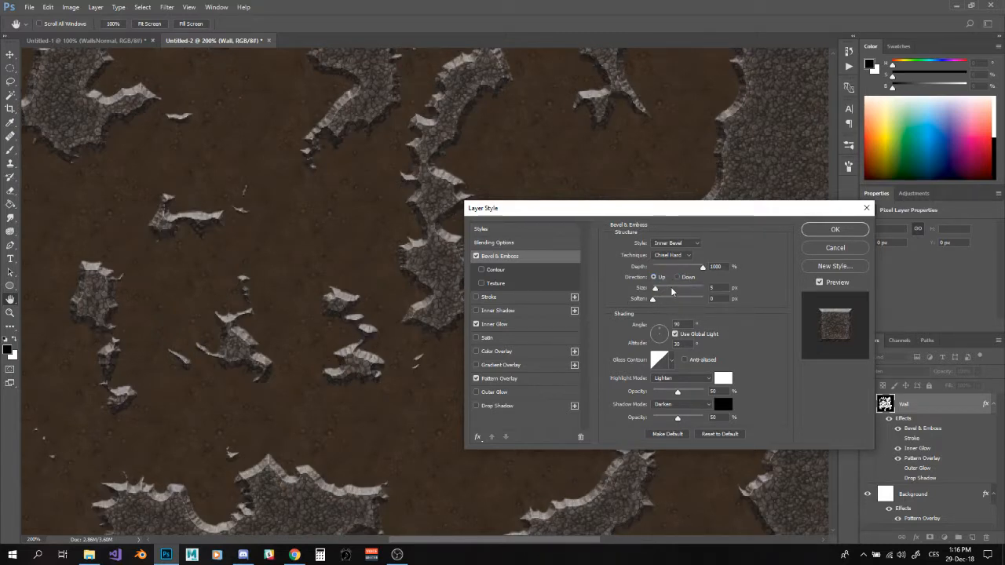
# Step: Try bevel sizes of 13, 250 and 2 px on the wall and return to 5 px
pyautogui.moveTo(655, 291); pyautogui.dragTo(658, 289)
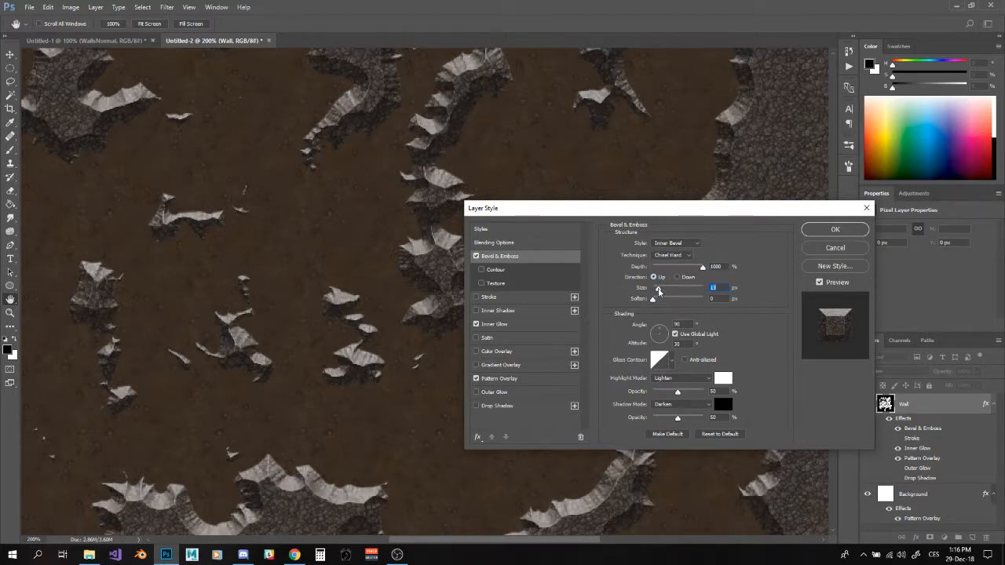
pyautogui.moveTo(658, 291); pyautogui.dragTo(665, 292)
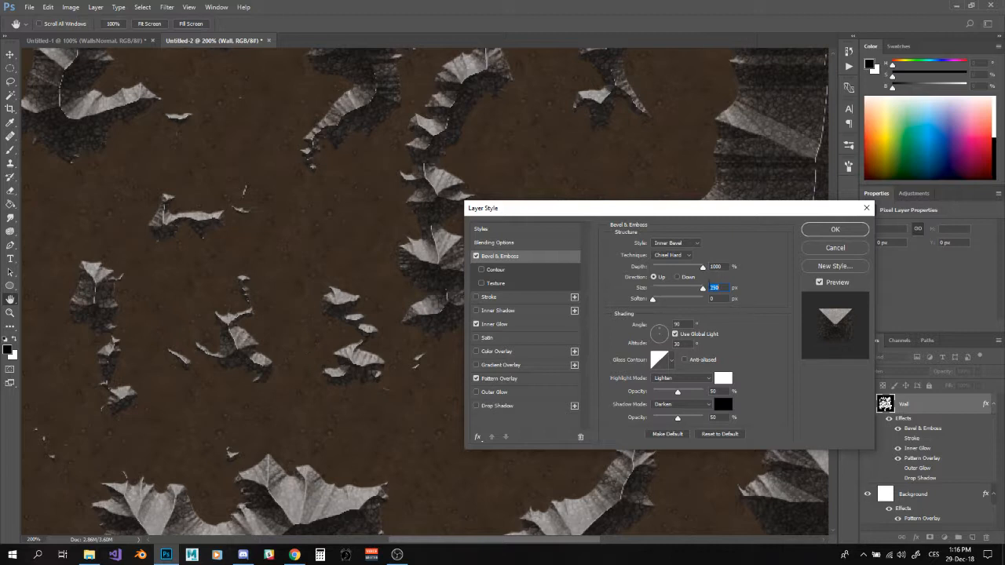
pyautogui.write('2')
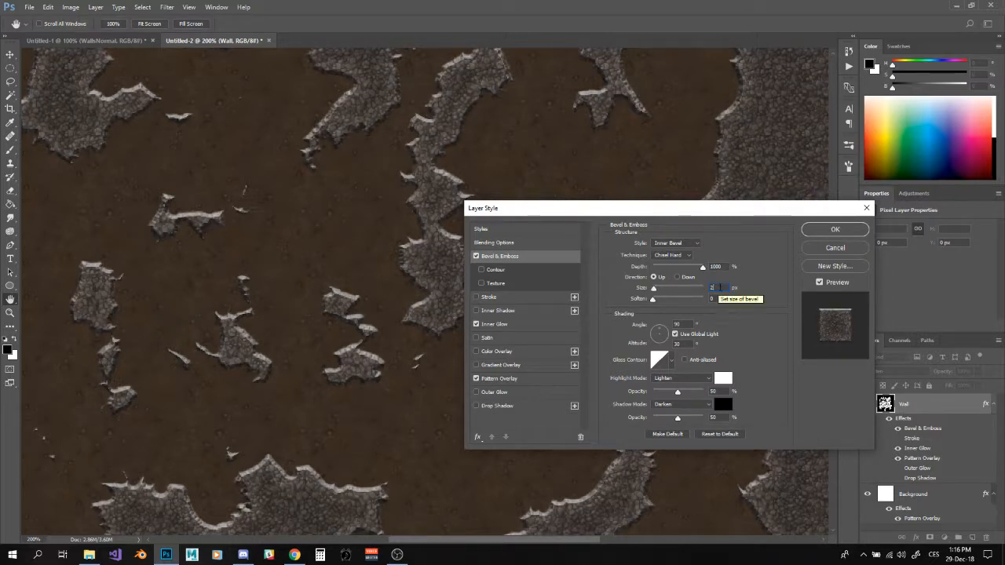
pyautogui.write('5')
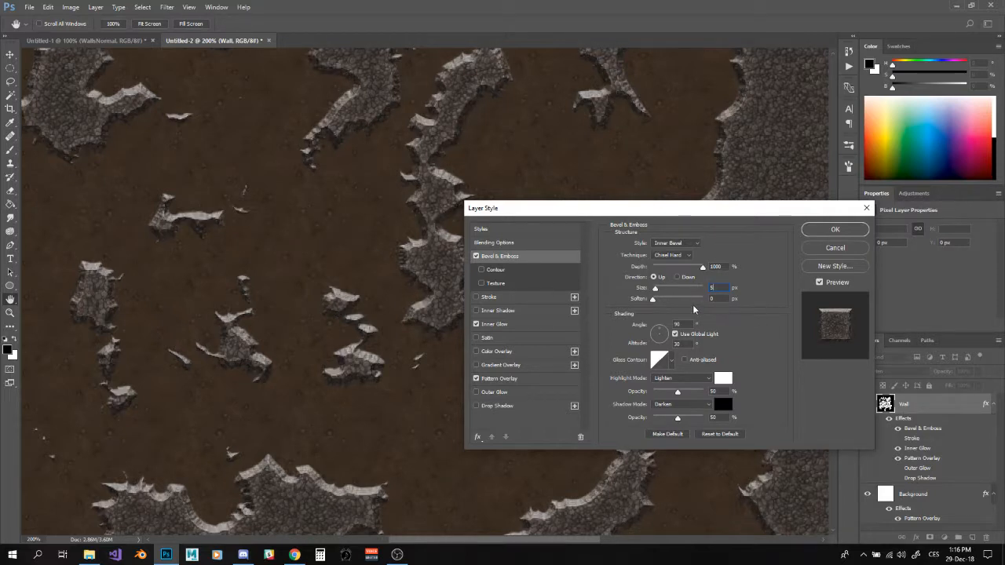
# Step: Try softening the wall's bevel by about 3 px and return Soften to 0
pyautogui.moveTo(652, 299); pyautogui.dragTo(662, 299)
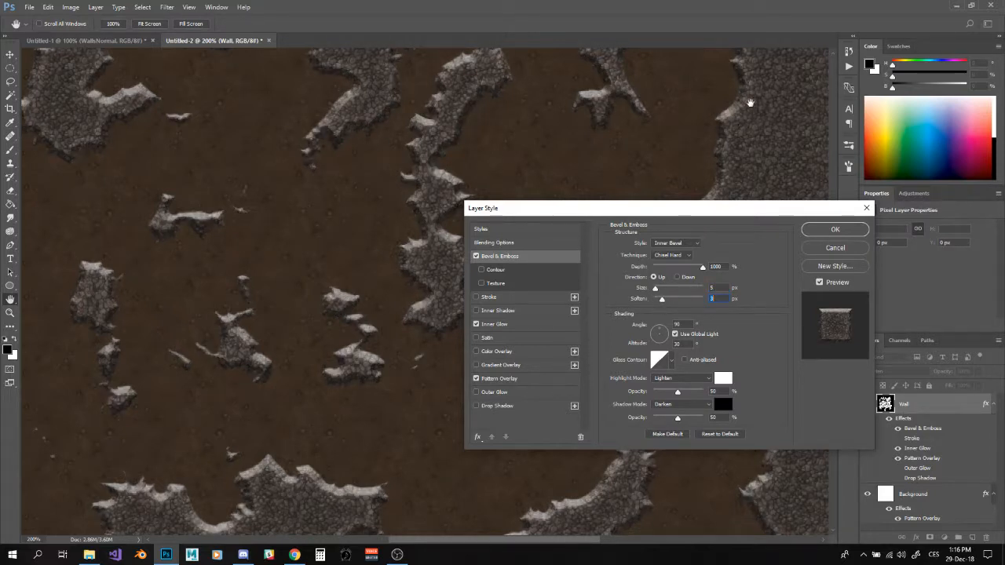
pyautogui.click(665, 302)
pyautogui.moveTo(665, 304); pyautogui.dragTo(637, 301)
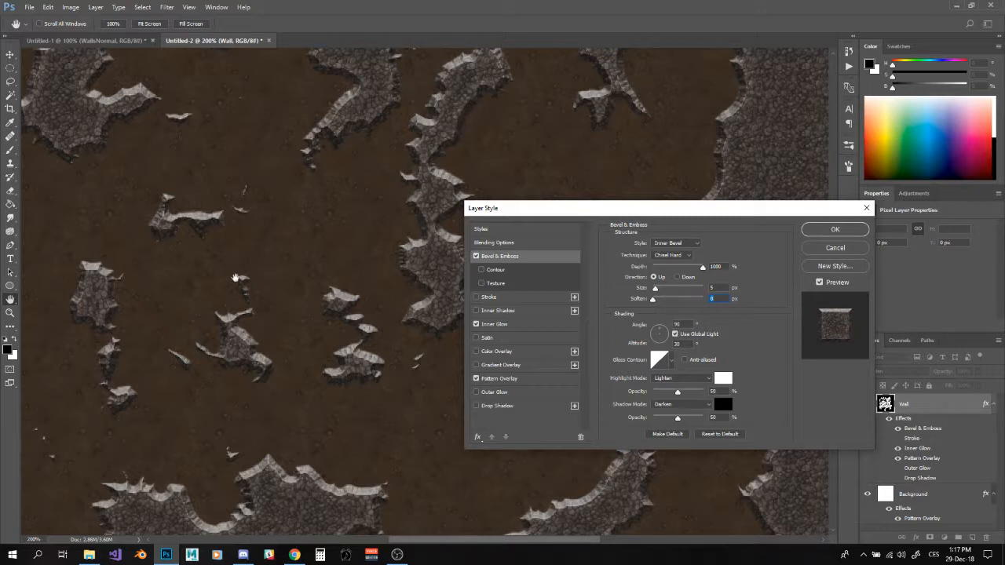
# Step: Set the bevel's light angle to 135° and its altitude to 10°, trying a much higher altitude in between
pyautogui.moveTo(686, 324); pyautogui.dragTo(665, 324)
pyautogui.write('135')
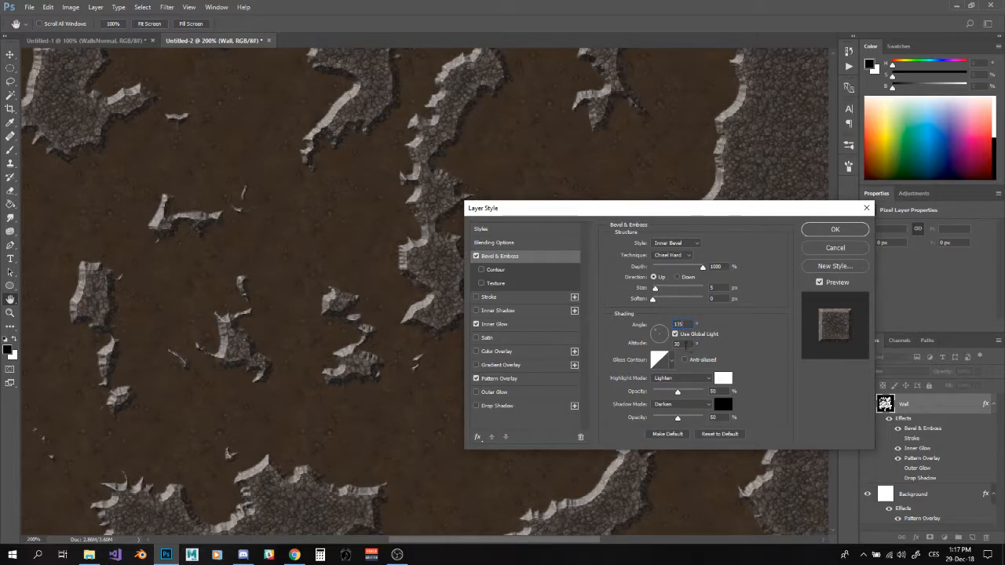
pyautogui.doubleClick(686, 344)
pyautogui.write('10')
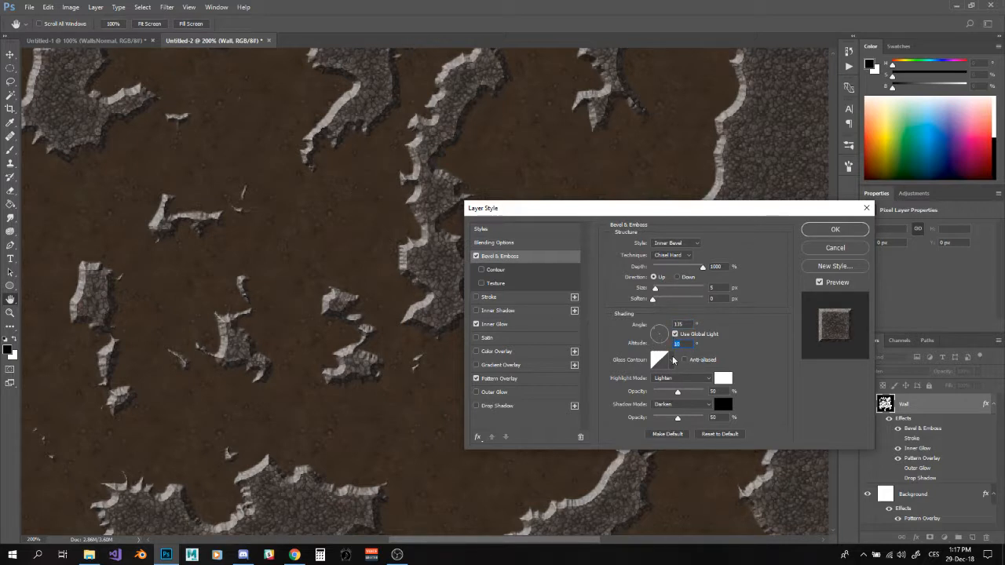
pyautogui.write('90')
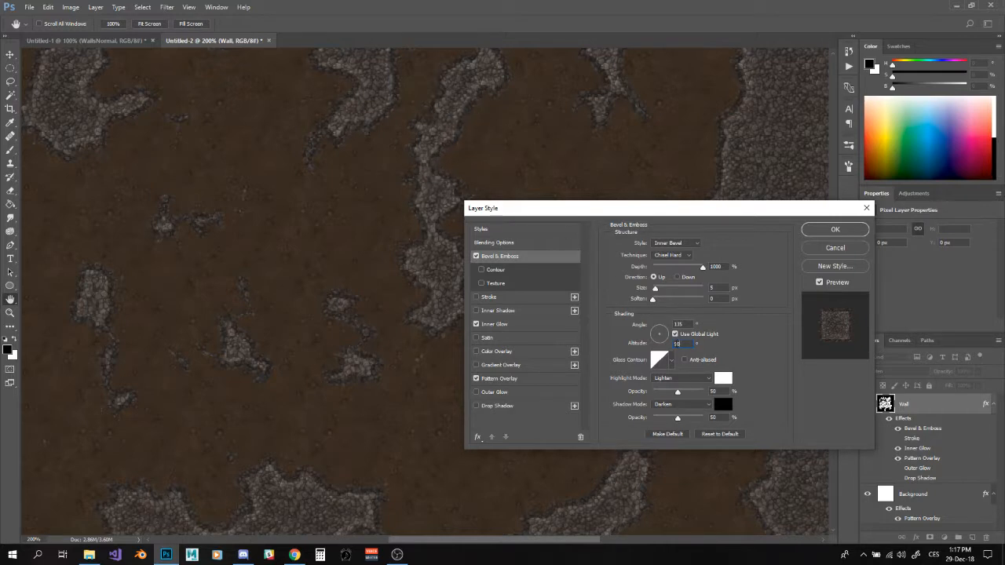
pyautogui.write('1')
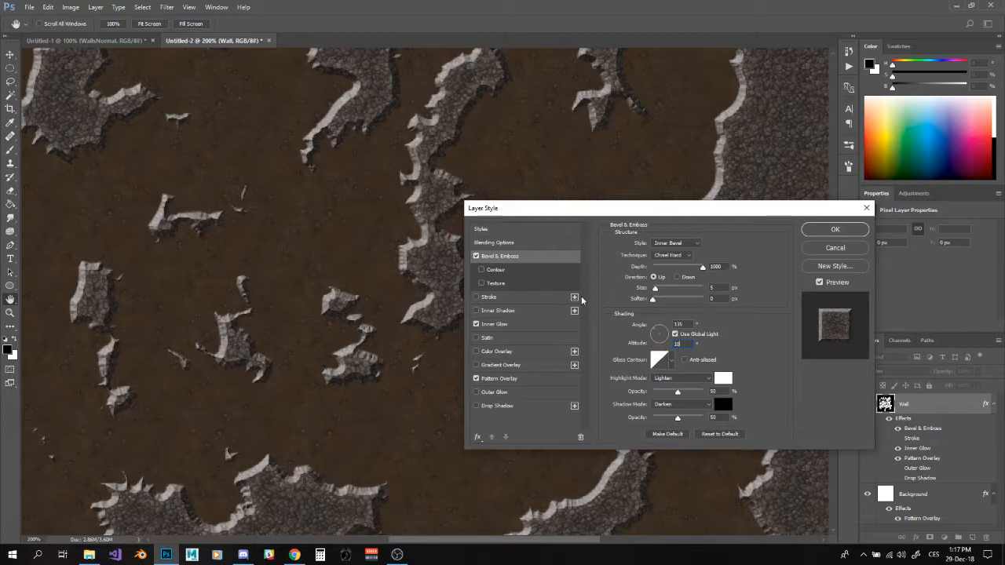
# Step: Look through the available Gloss Contour presets for the wall's bevel
pyautogui.click(671, 362)
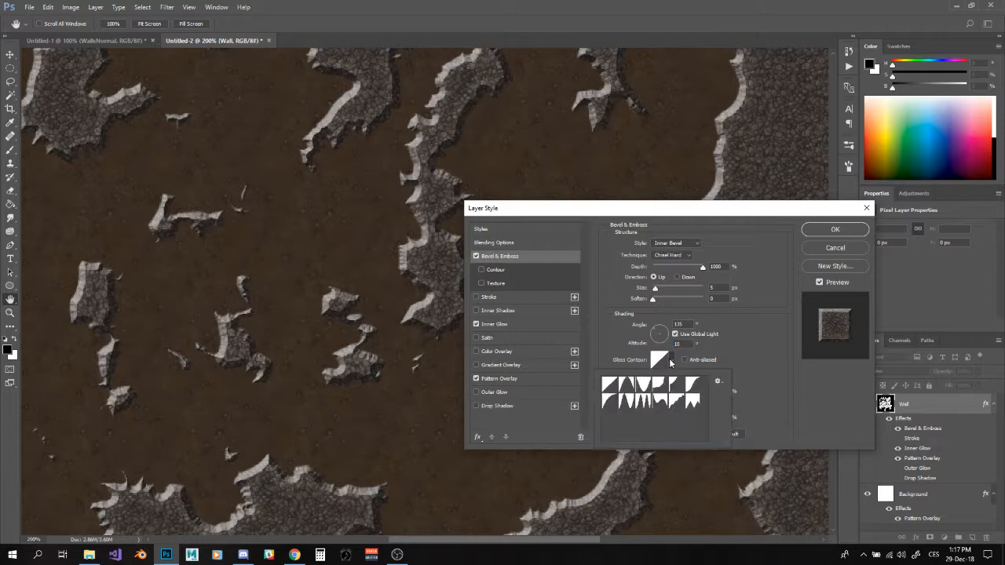
pyautogui.click(673, 361)
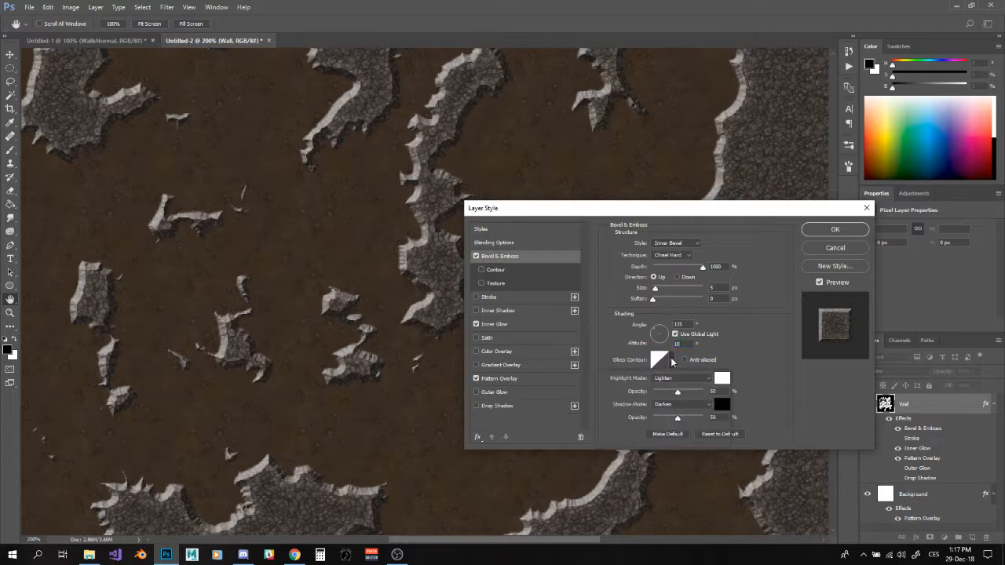
pyautogui.click(673, 361)
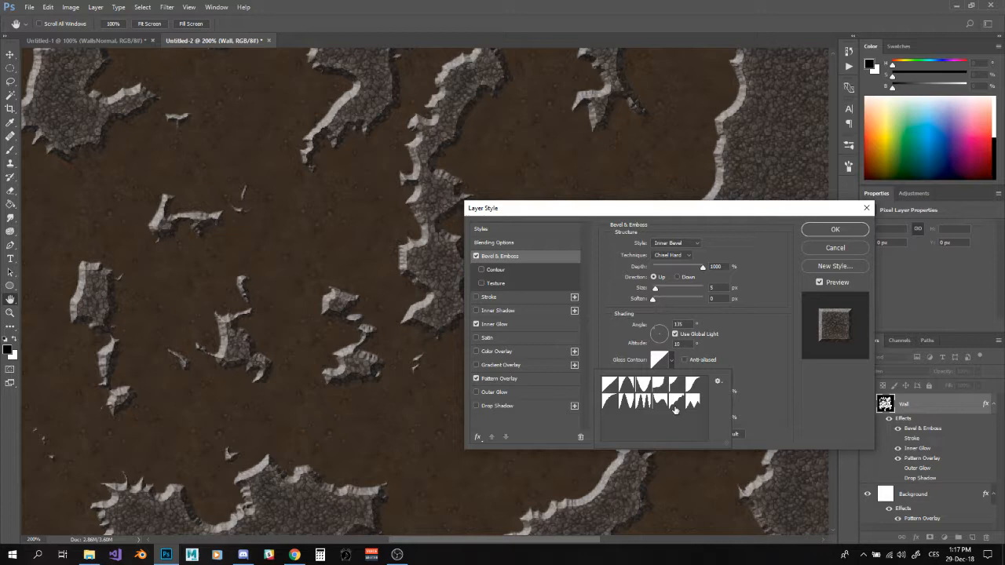
pyautogui.click(672, 363)
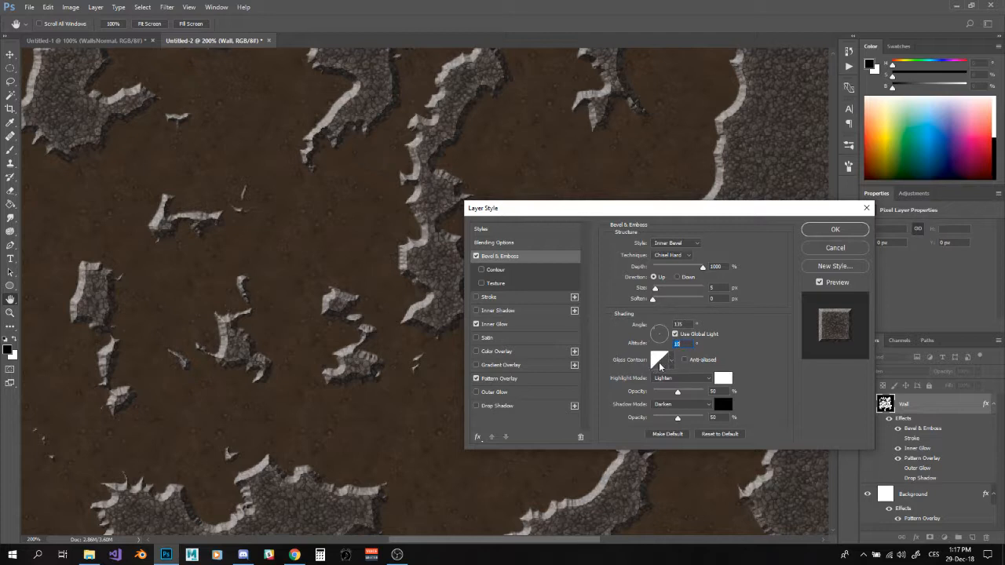
pyautogui.click(674, 362)
pyautogui.click(673, 362)
pyautogui.click(674, 362)
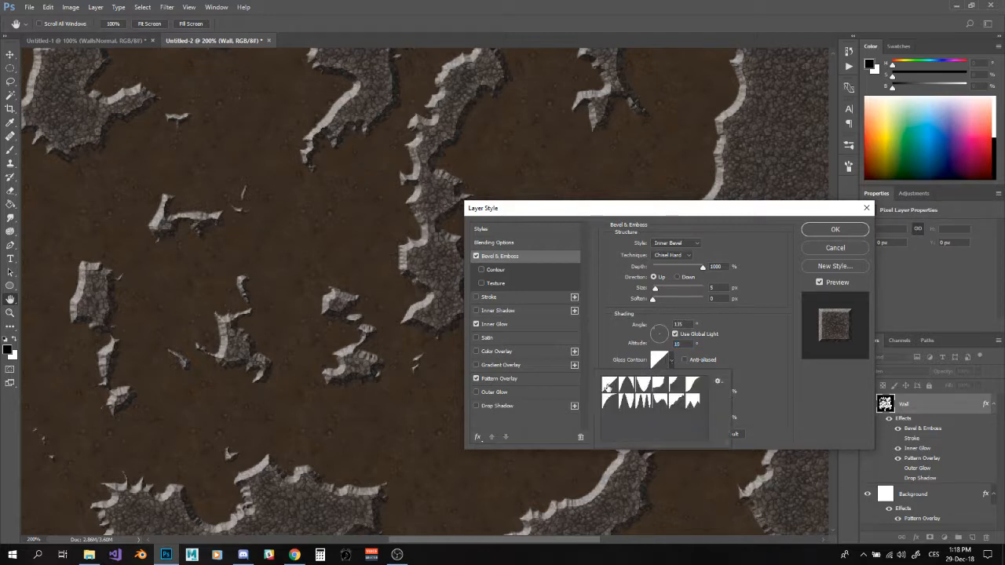
pyautogui.click(673, 363)
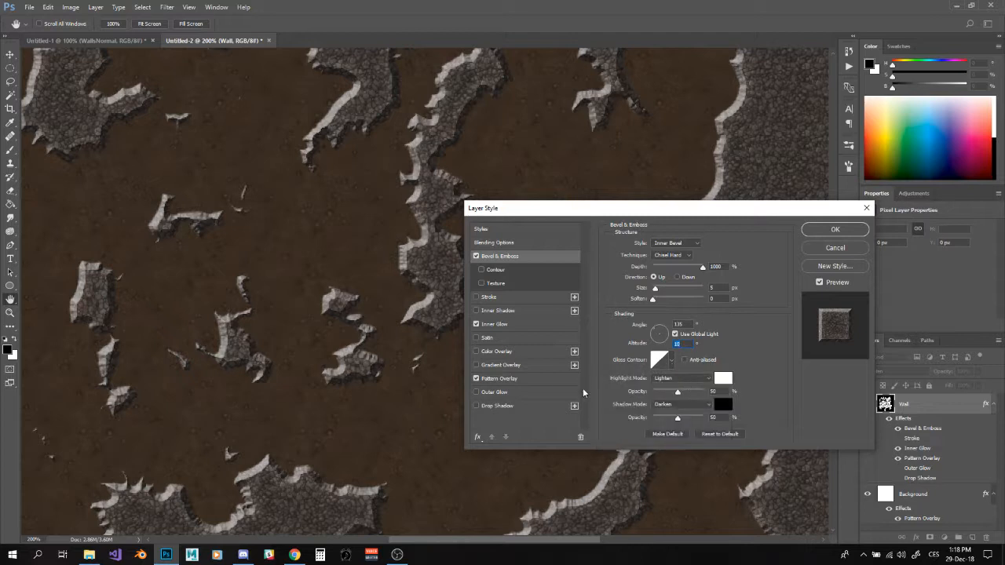
# Step: Examine the blend modes offered for the bevel's highlight and shadow, keeping Lighten and Darken
pyautogui.click(669, 380)
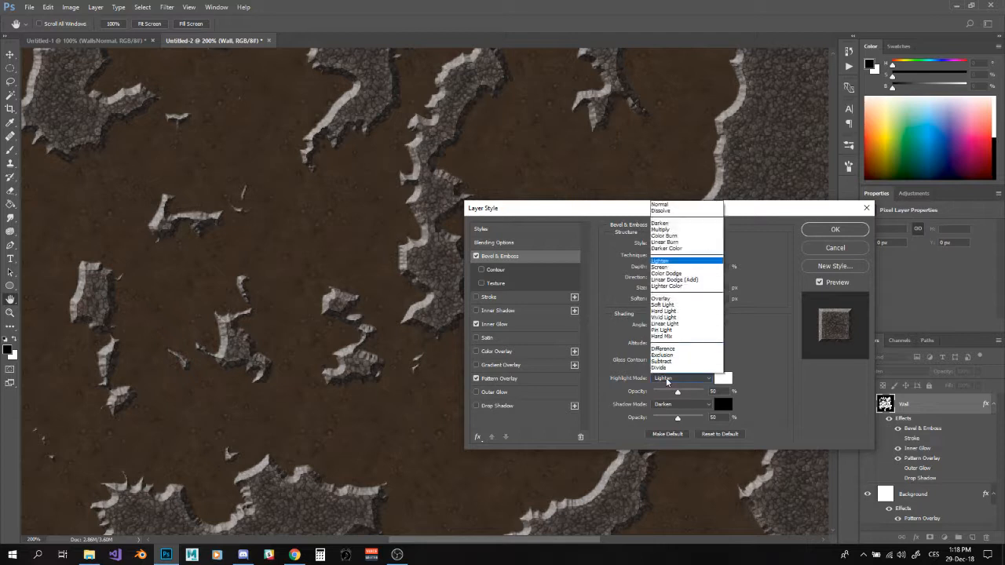
pyautogui.click(628, 373)
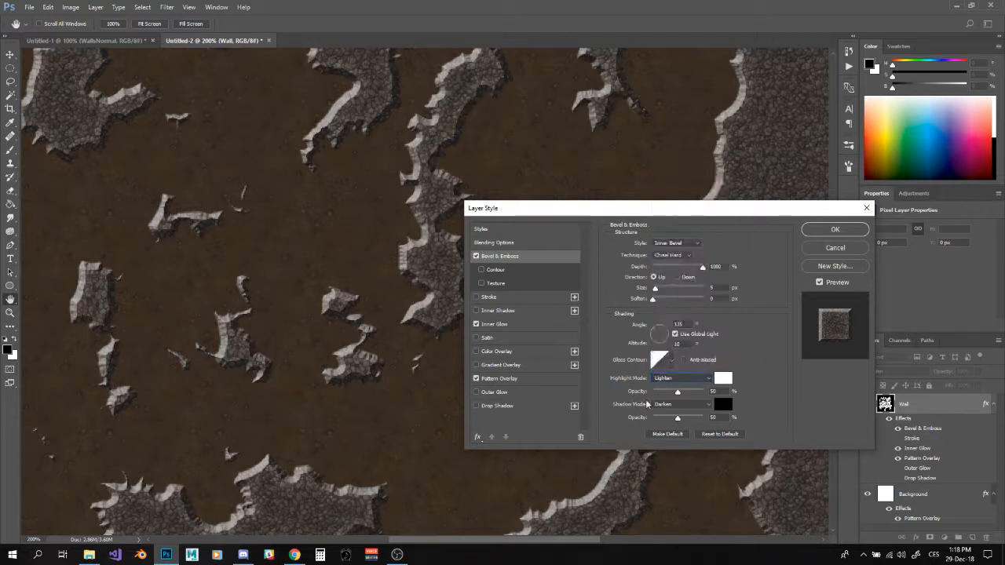
pyautogui.click(669, 406)
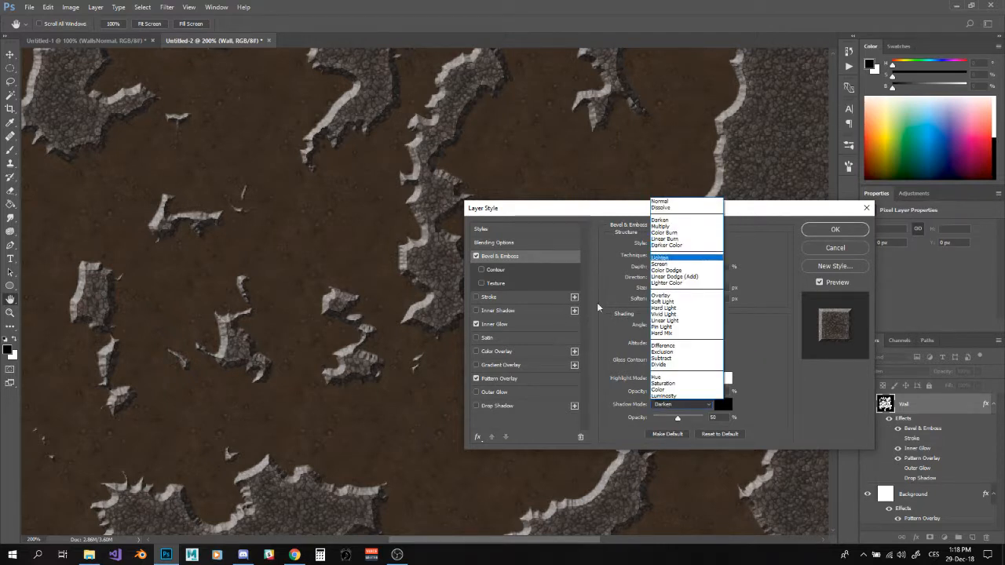
pyautogui.click(665, 407)
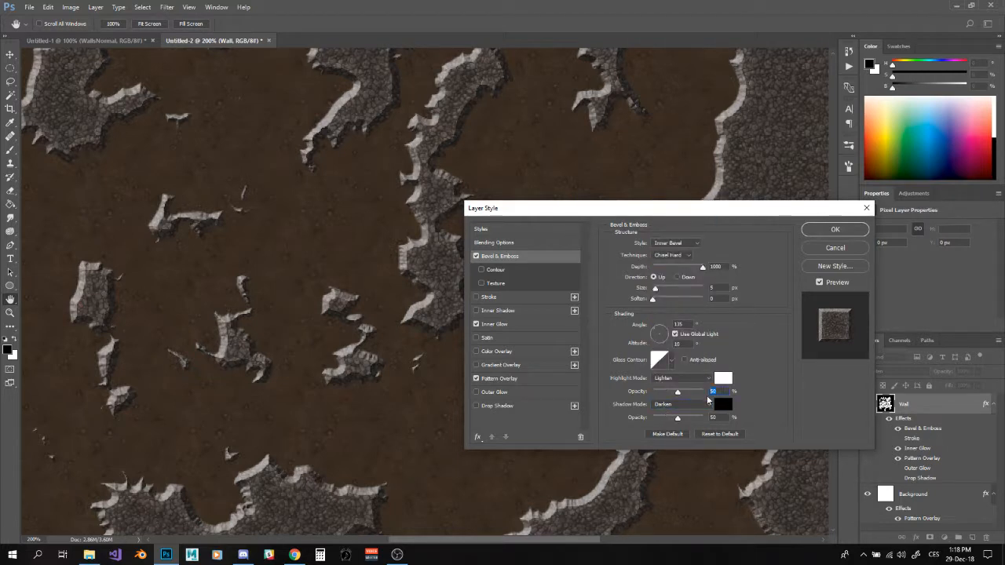
# Step: Set the wall bevel's highlight opacity to 30%, comparing it with 20% and 50%, and apply the layer style
pyautogui.write('20')
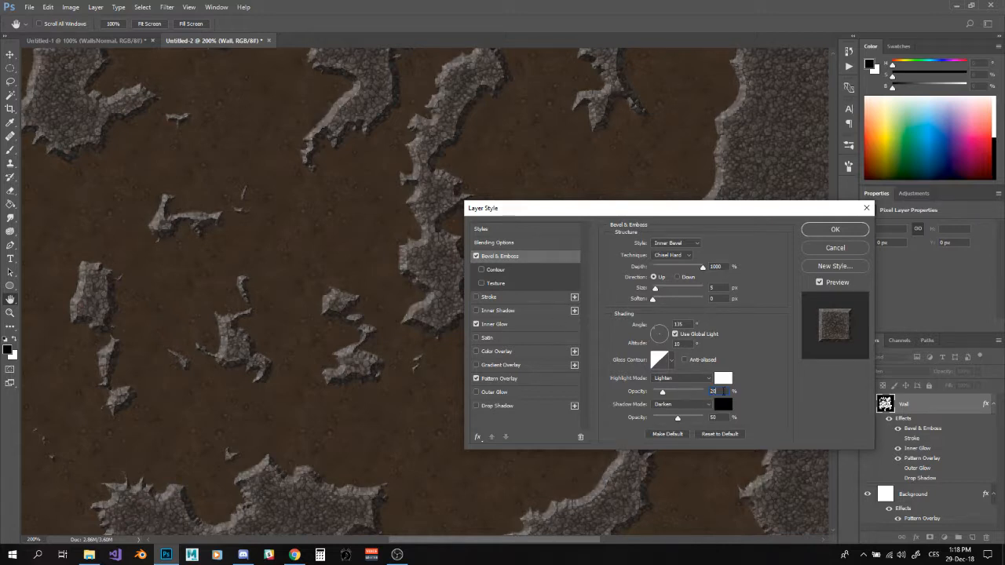
pyautogui.write('30')
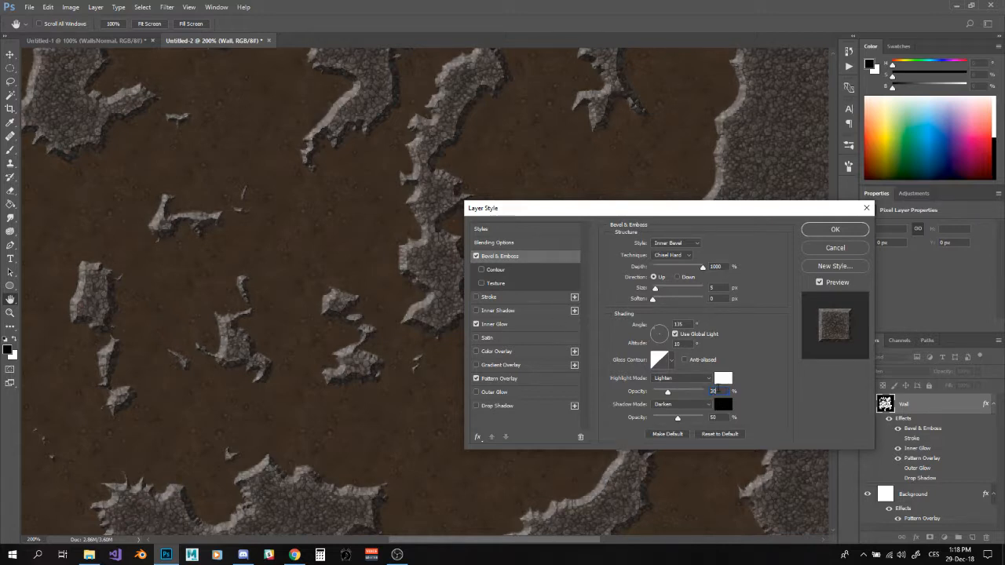
pyautogui.moveTo(670, 421); pyautogui.dragTo(678, 419)
pyautogui.doubleClick(723, 391)
pyautogui.write('50')
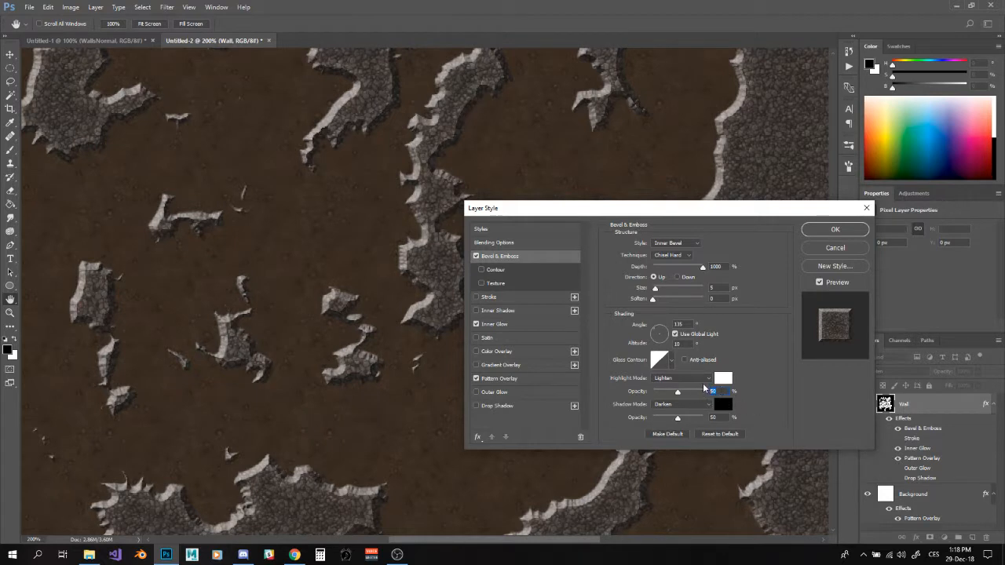
pyautogui.write('30')
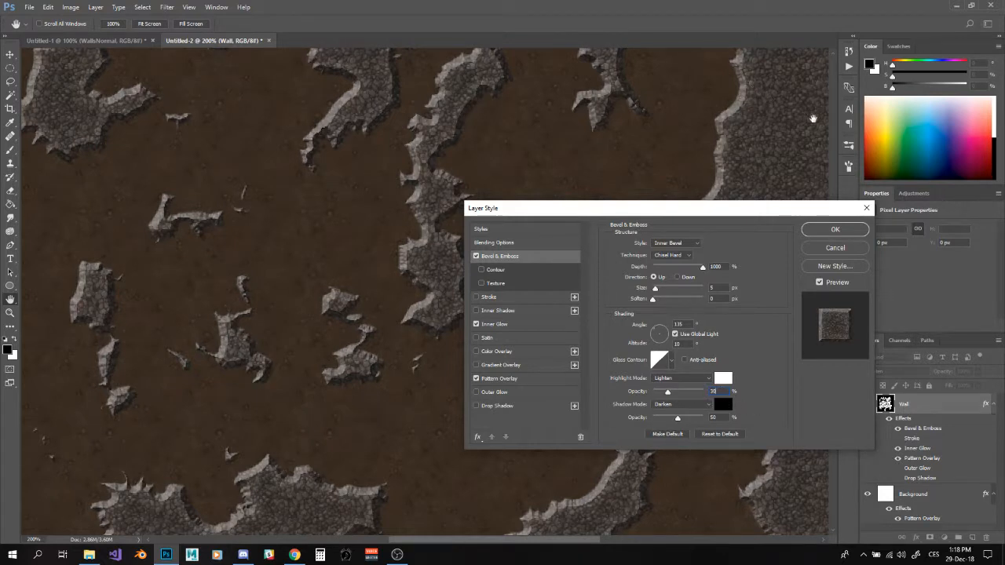
pyautogui.click(822, 232)
# Step: Preview the wall with its Outer Glow effect turned on, and turn the glow off again
pyautogui.scroll(-1, 587, 250)
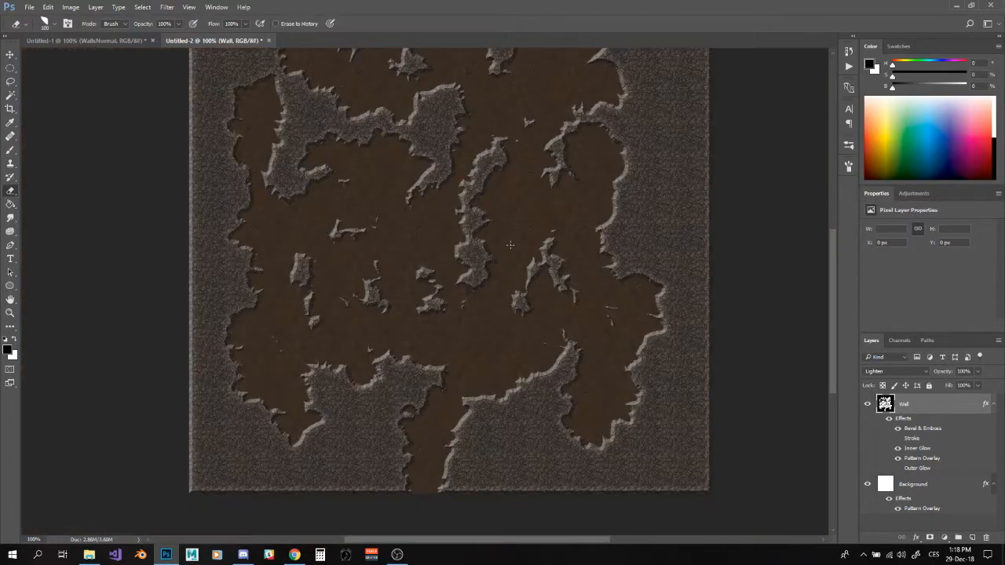
pyautogui.scroll(-1, 510, 245)
pyautogui.scroll(1, 374, 172)
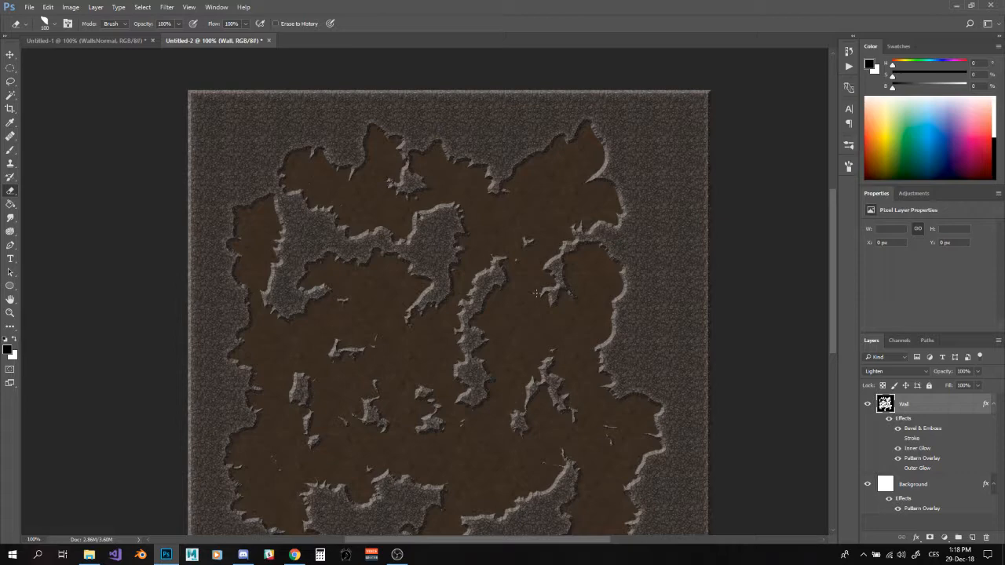
pyautogui.scroll(1, 424, 292)
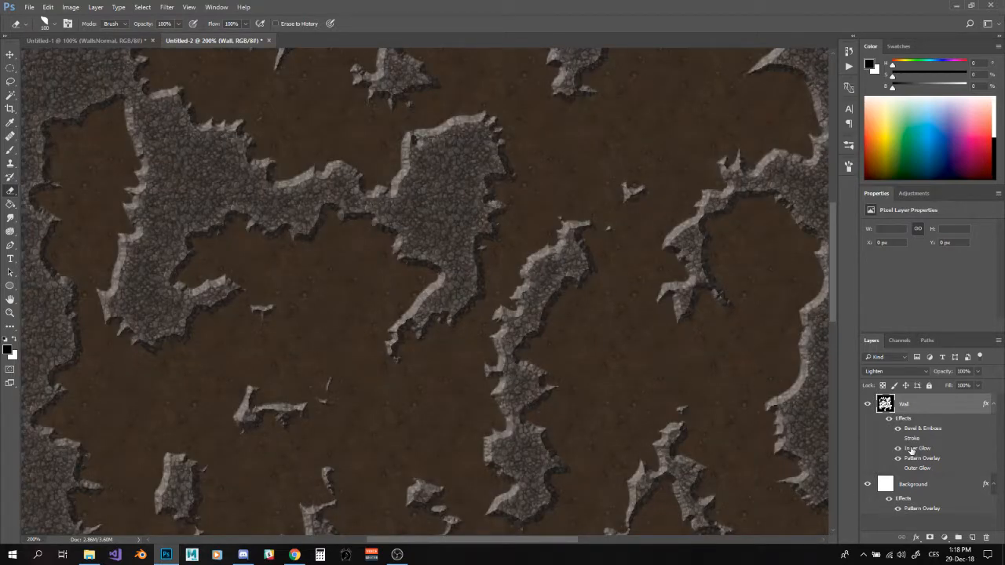
pyautogui.click(898, 468)
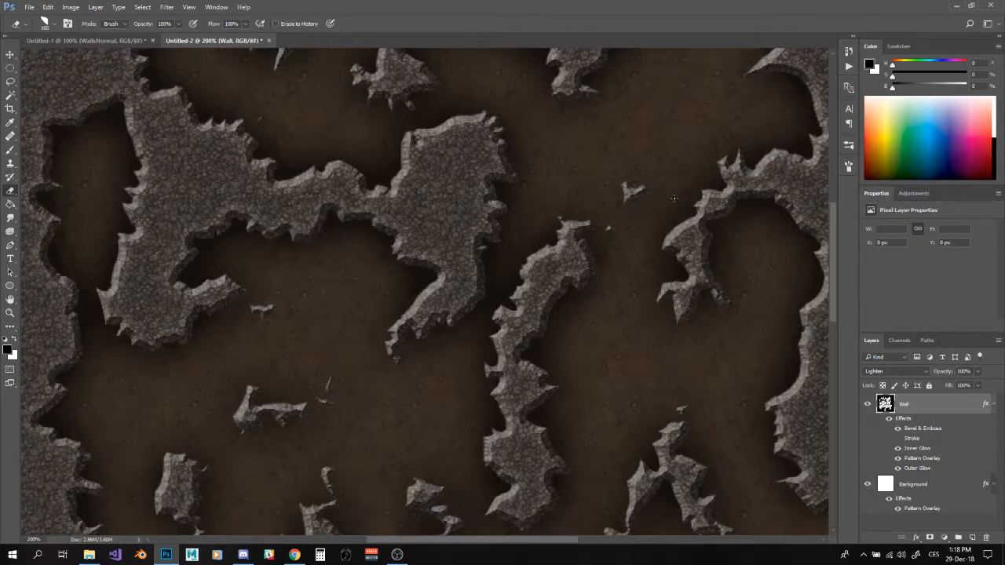
pyautogui.click(897, 469)
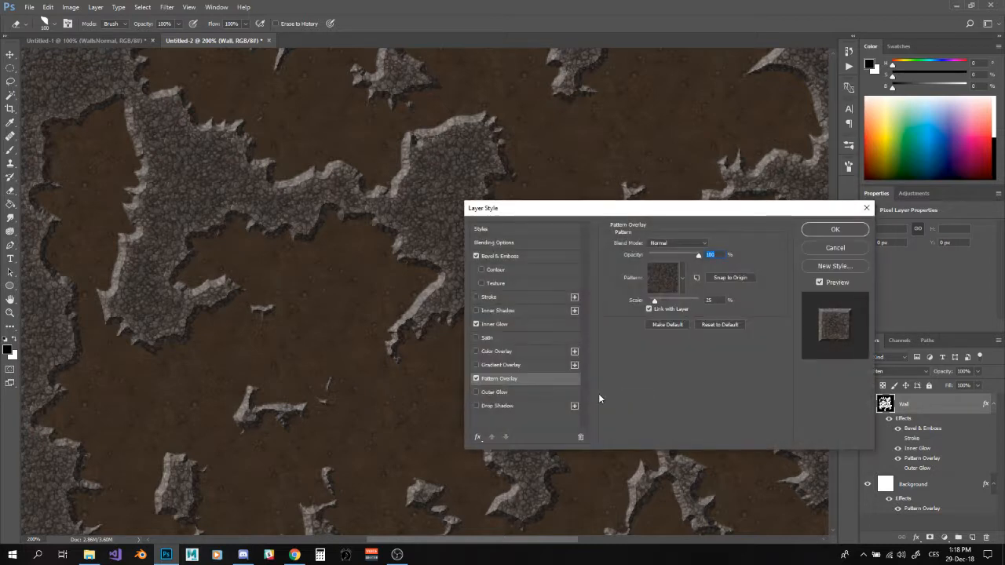
# Step: Add a Drop Shadow to the Wall layer, keeping its blend mode at Darken
pyautogui.click(478, 407)
pyautogui.click(495, 405)
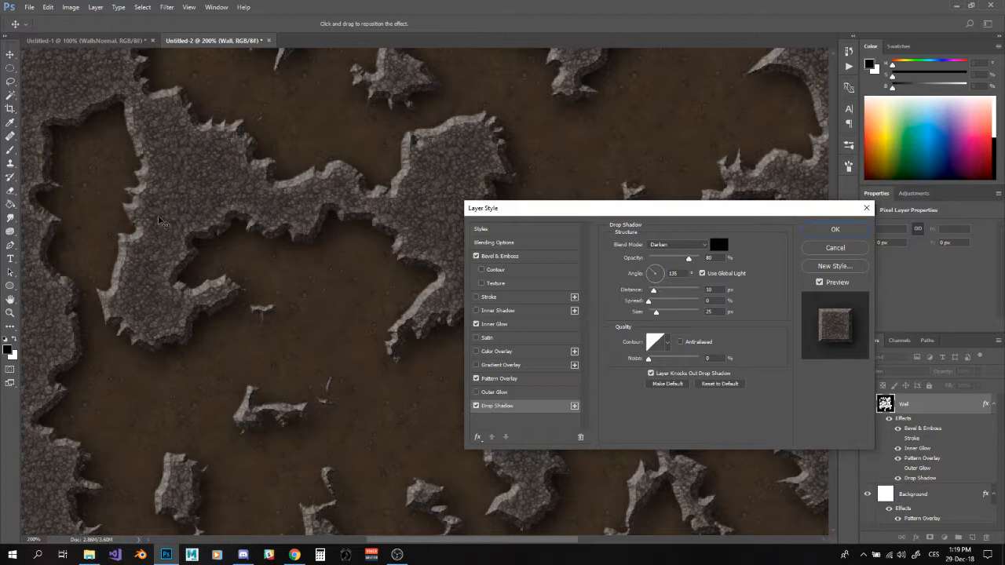
pyautogui.click(659, 246)
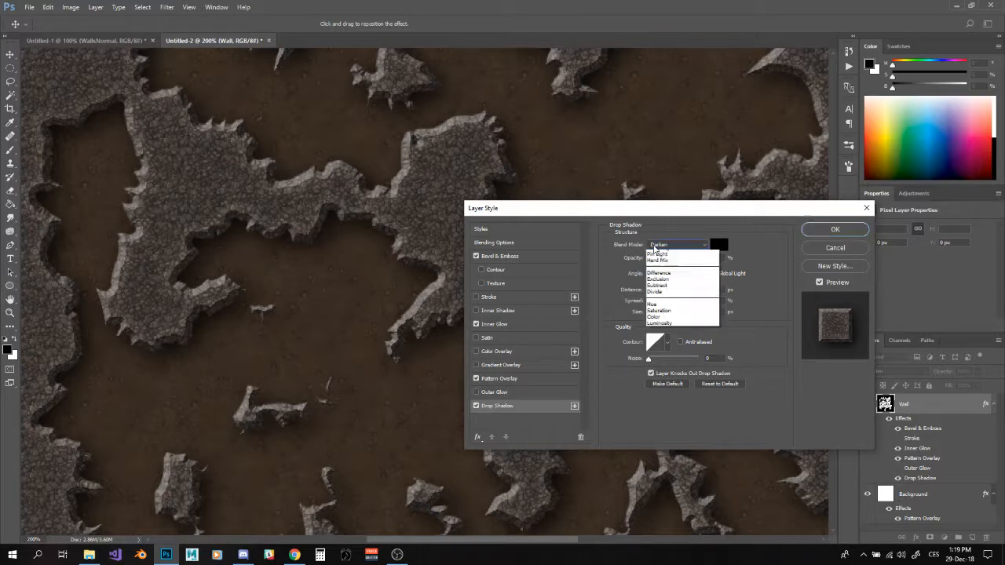
pyautogui.click(662, 245)
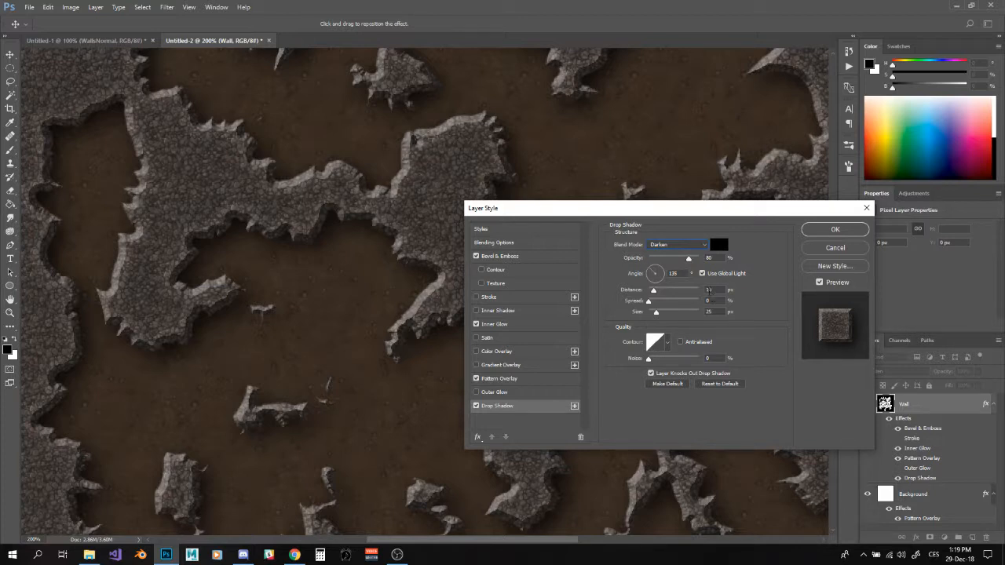
# Step: Try a drop shadow angle of 54° and return the angle to 135°
pyautogui.moveTo(661, 275); pyautogui.dragTo(659, 269)
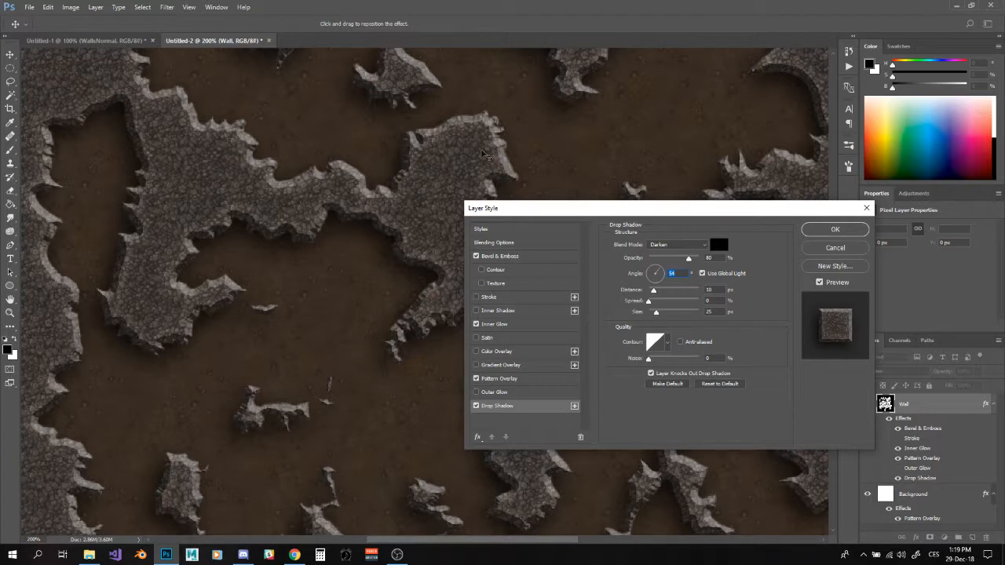
pyautogui.click(690, 259)
pyautogui.press('Tab')
pyautogui.write('135')
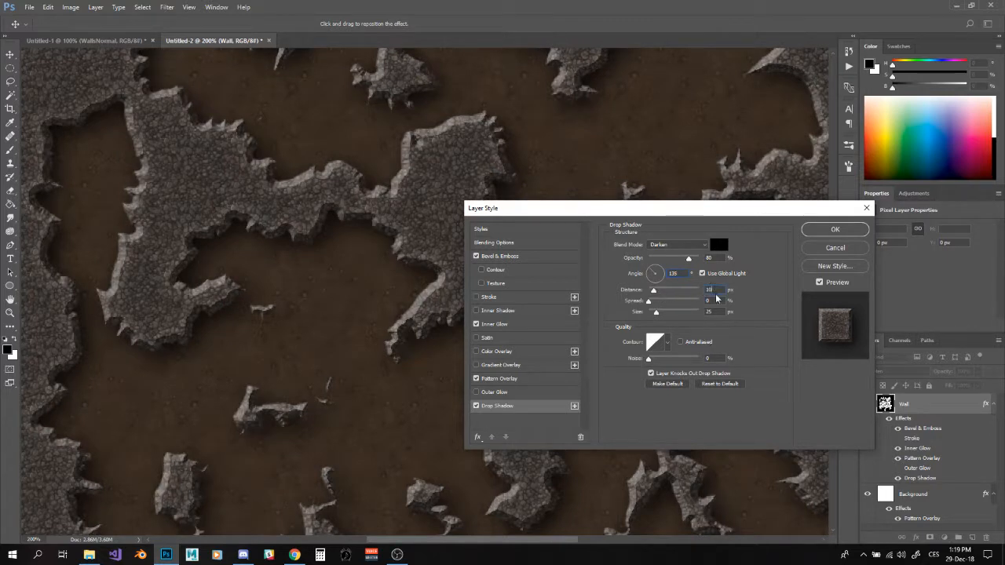
# Step: Try drop shadow distances of 50 px and 0 px, and return the distance to 10 px
pyautogui.click(716, 312)
pyautogui.click(709, 290)
pyautogui.moveTo(653, 290); pyautogui.dragTo(666, 293)
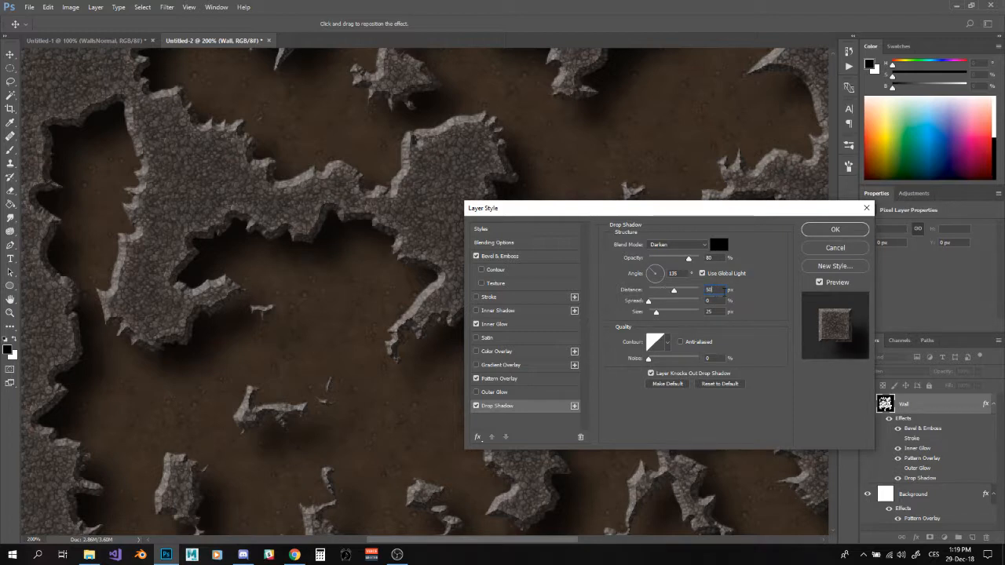
pyautogui.write('50')
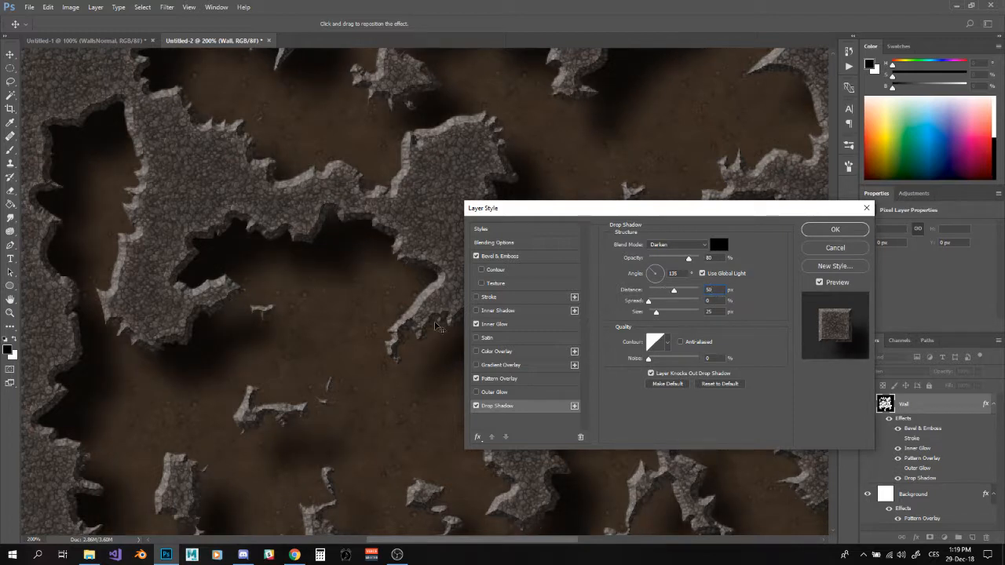
pyautogui.write('0')
pyautogui.moveTo(715, 291); pyautogui.dragTo(695, 291)
pyautogui.write('0')
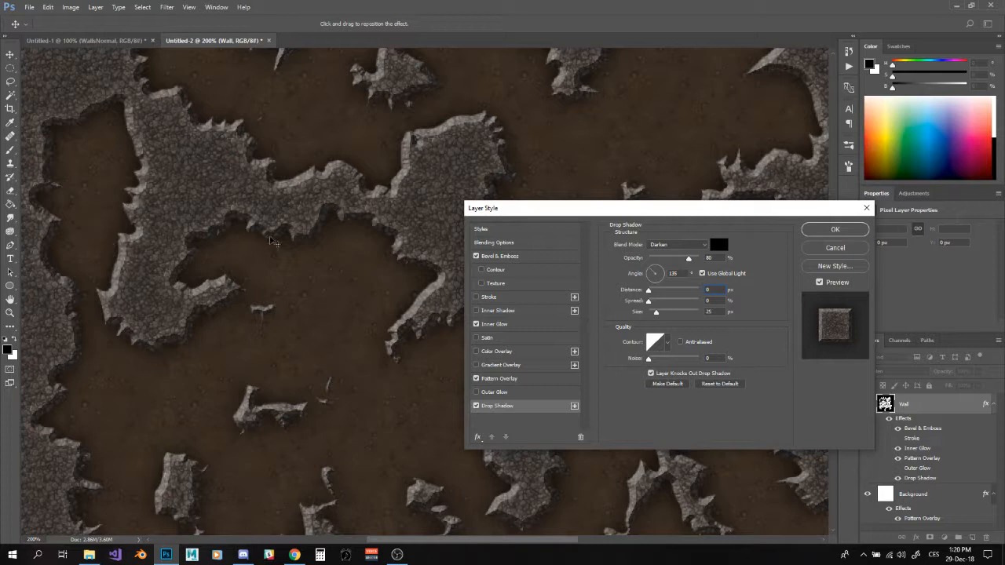
pyautogui.write('10')
# Step: Set the wall's drop shadow spread to 10% and apply the layer style
pyautogui.moveTo(649, 304)
pyautogui.mouseDown()
pyautogui.moveTo(666, 309)
pyautogui.moveTo(654, 307)
pyautogui.mouseUp()
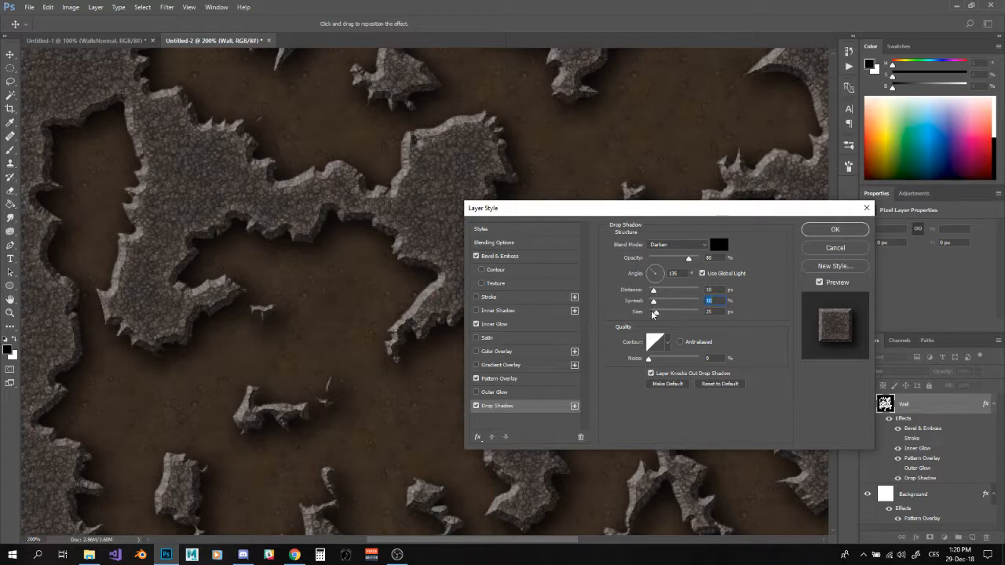
pyautogui.moveTo(657, 312)
pyautogui.mouseDown()
pyautogui.moveTo(667, 318)
pyautogui.moveTo(656, 315)
pyautogui.mouseUp()
pyautogui.click(835, 230)
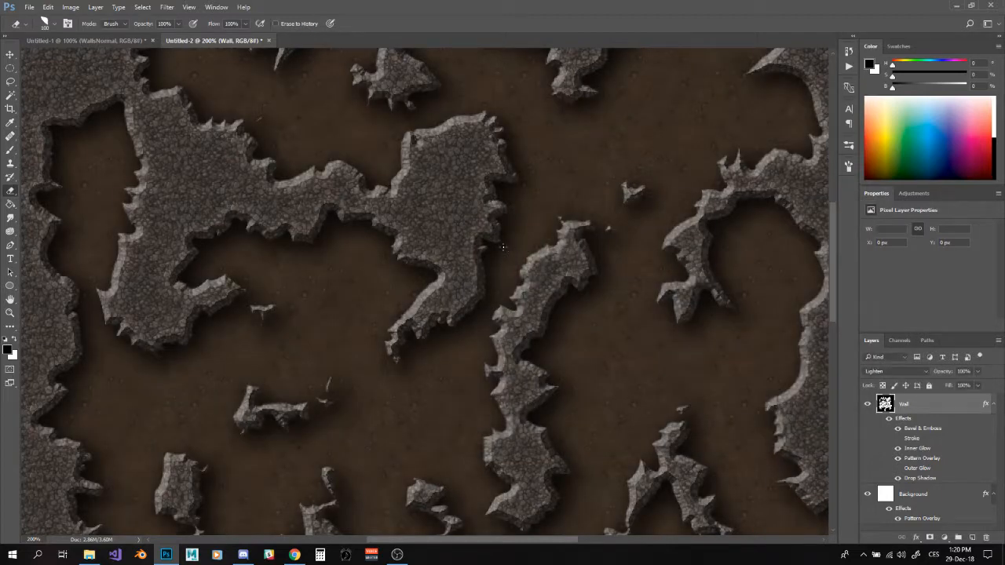
# Step: Look over the whole cave map with the drop shadow applied to the walls
pyautogui.hotkey('ctrl', '-')
pyautogui.hotkey('ctrl', '-')
pyautogui.scroll(1, 370, 339)
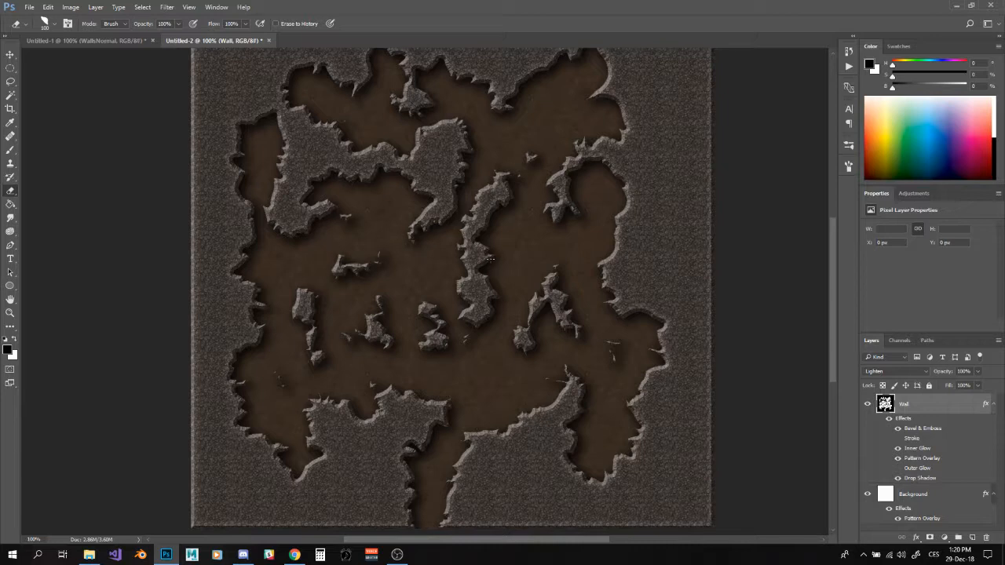
pyautogui.scroll(3, 489, 257)
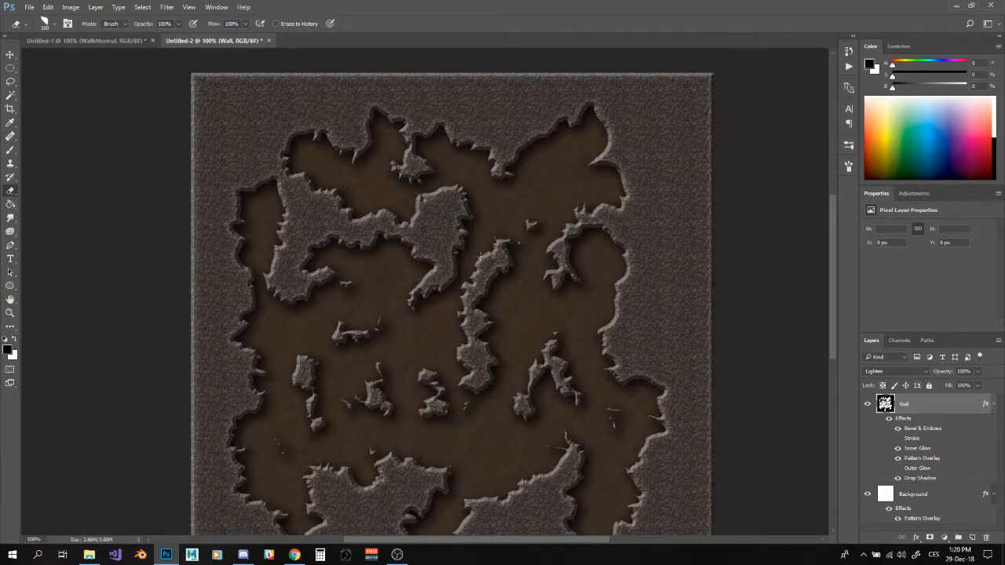
pyautogui.scroll(-4, 481, 257)
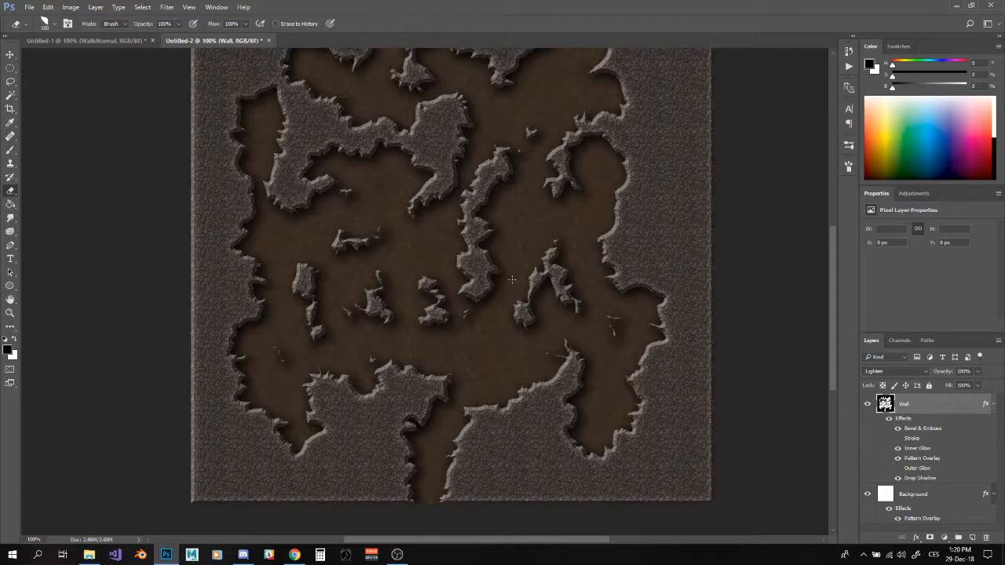
pyautogui.scroll(2, 557, 290)
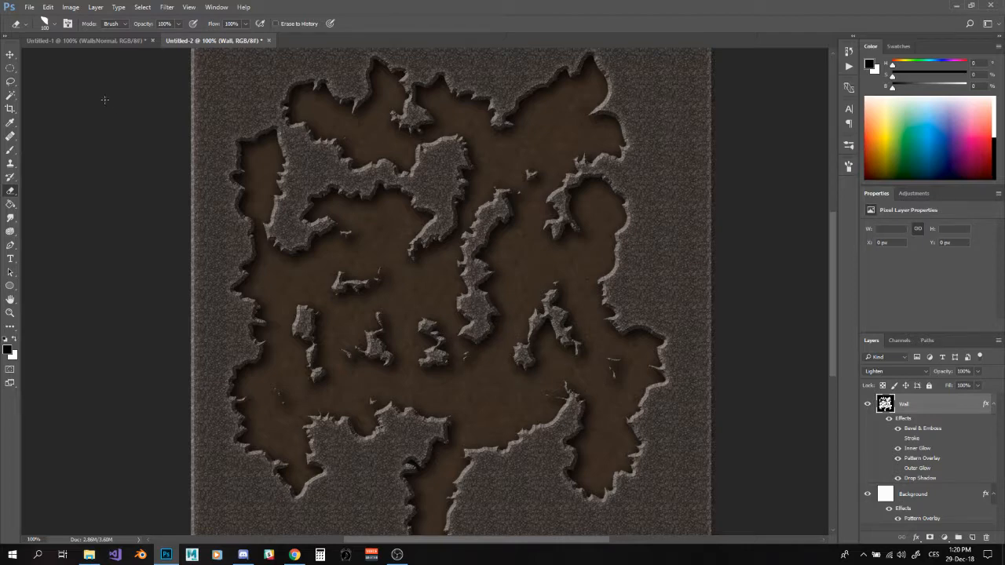
# Step: View the wall and floor style samples in the Untitled-1 document and return to the cave map
pyautogui.click(113, 40)
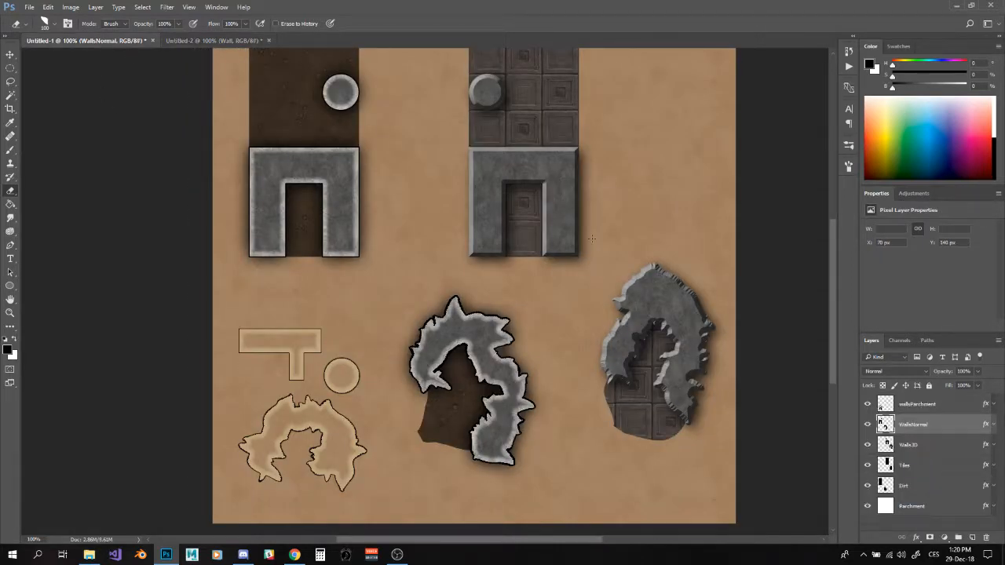
pyautogui.scroll(2, 593, 238)
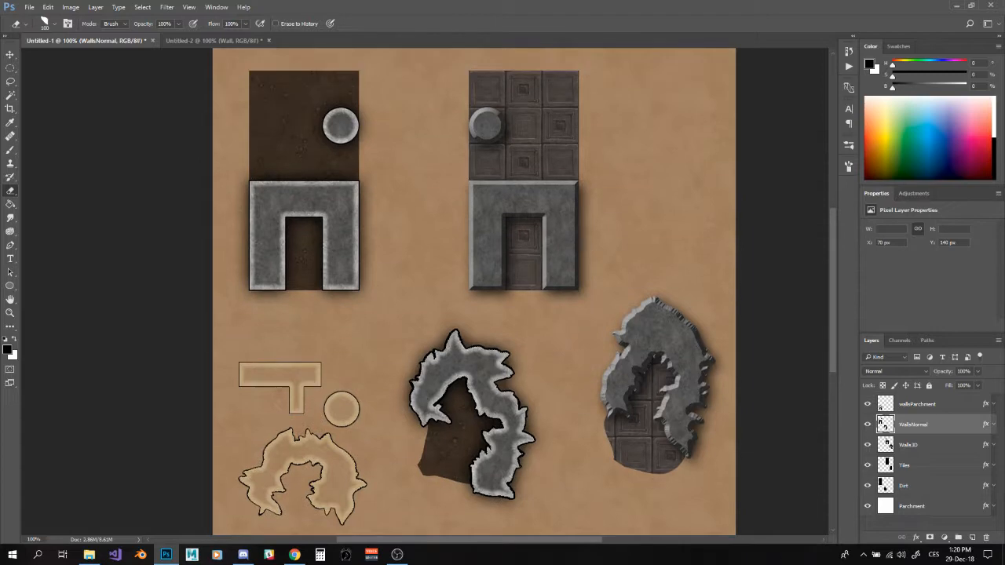
pyautogui.click(202, 42)
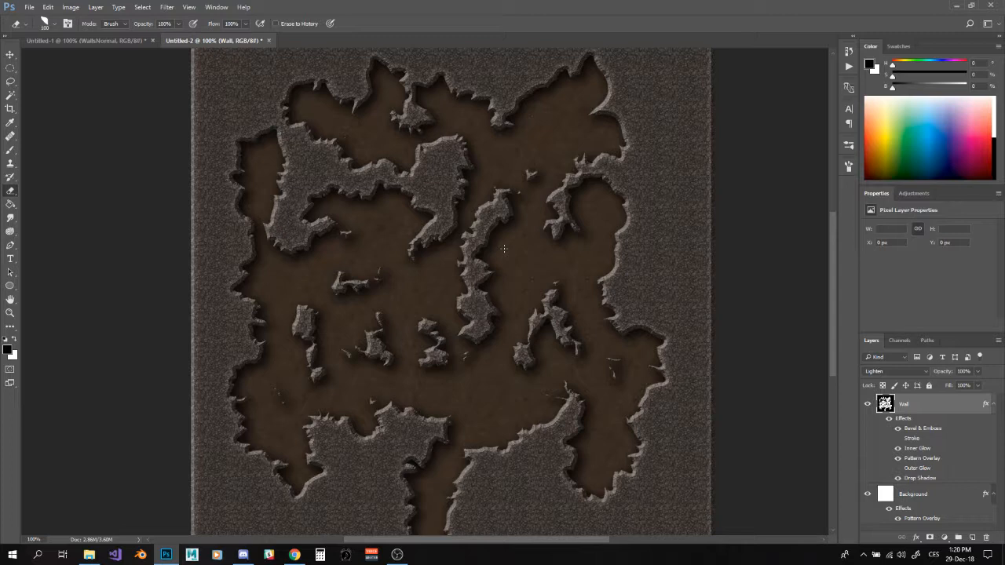
pyautogui.scroll(2, 505, 249)
pyautogui.scroll(-5, 540, 330)
pyautogui.scroll(2, 541, 334)
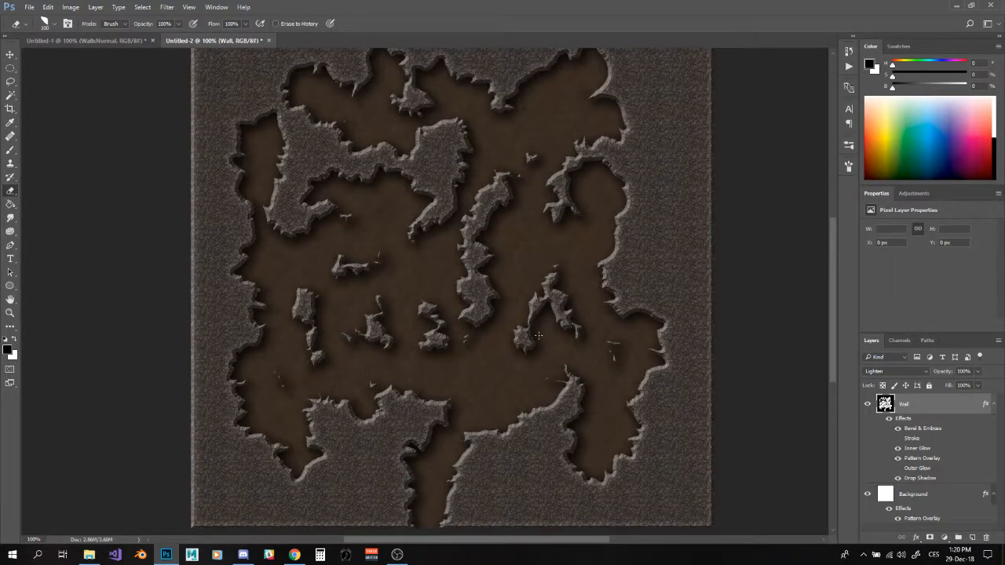
pyautogui.scroll(2, 539, 335)
pyautogui.scroll(-2, 539, 335)
pyautogui.scroll(3, 464, 292)
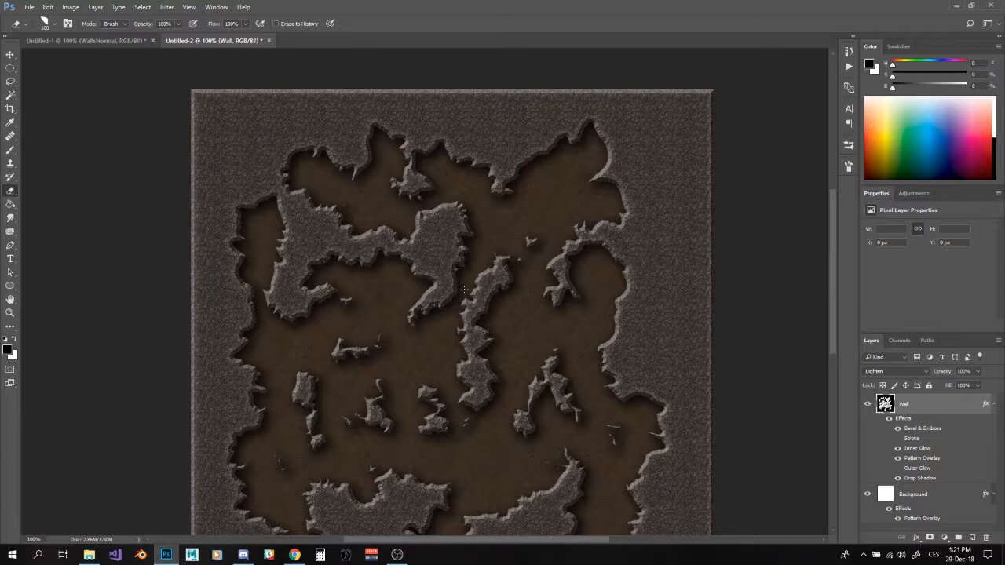
pyautogui.scroll(-3, 464, 290)
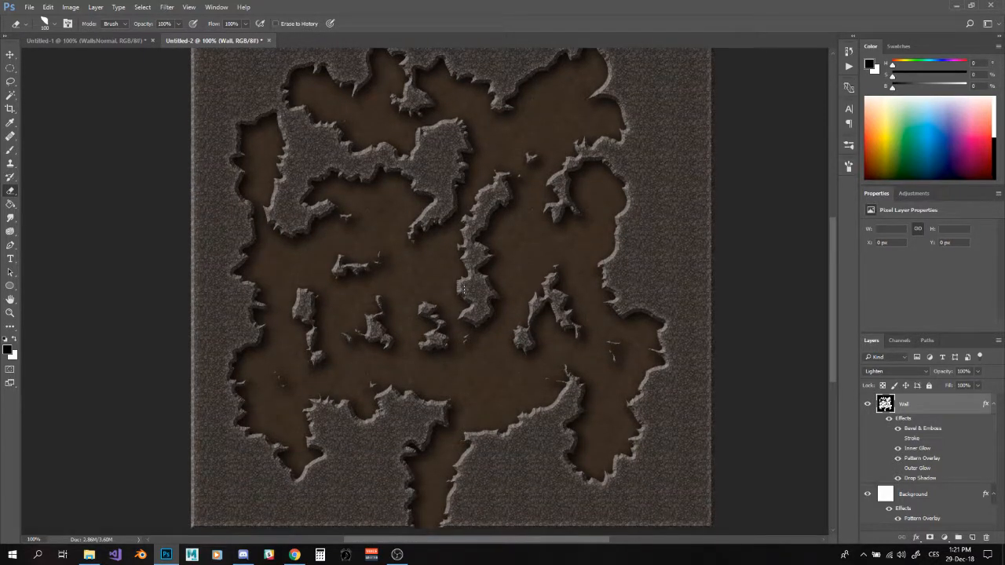